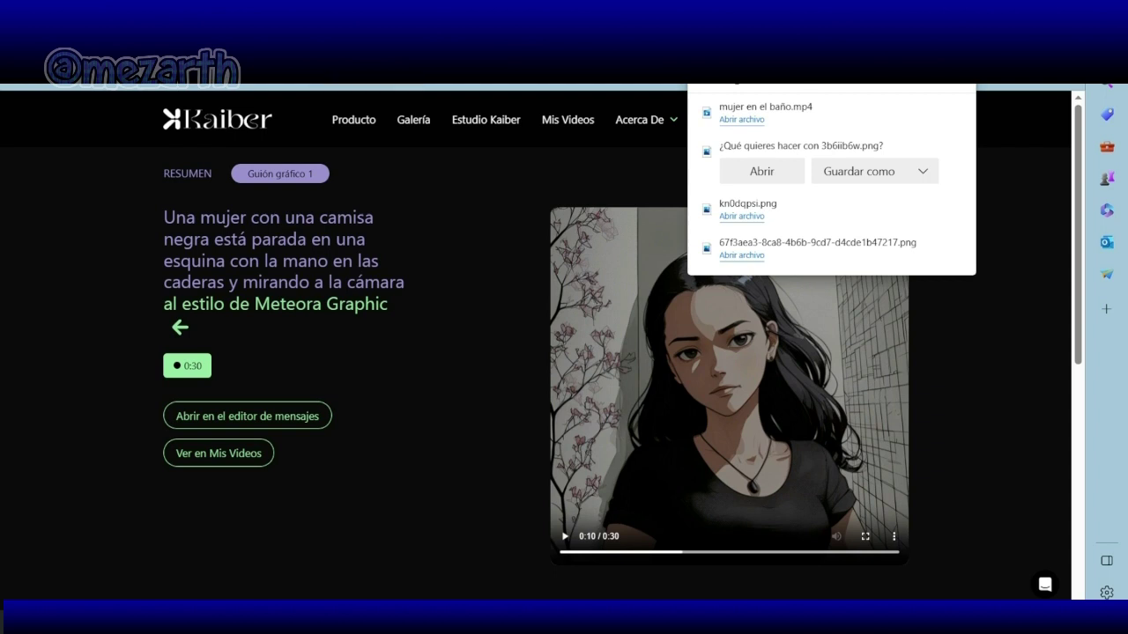
# Step: Close the Edge downloads list and minimize the browser to reveal the Windows desktop
pyautogui.press('Escape')
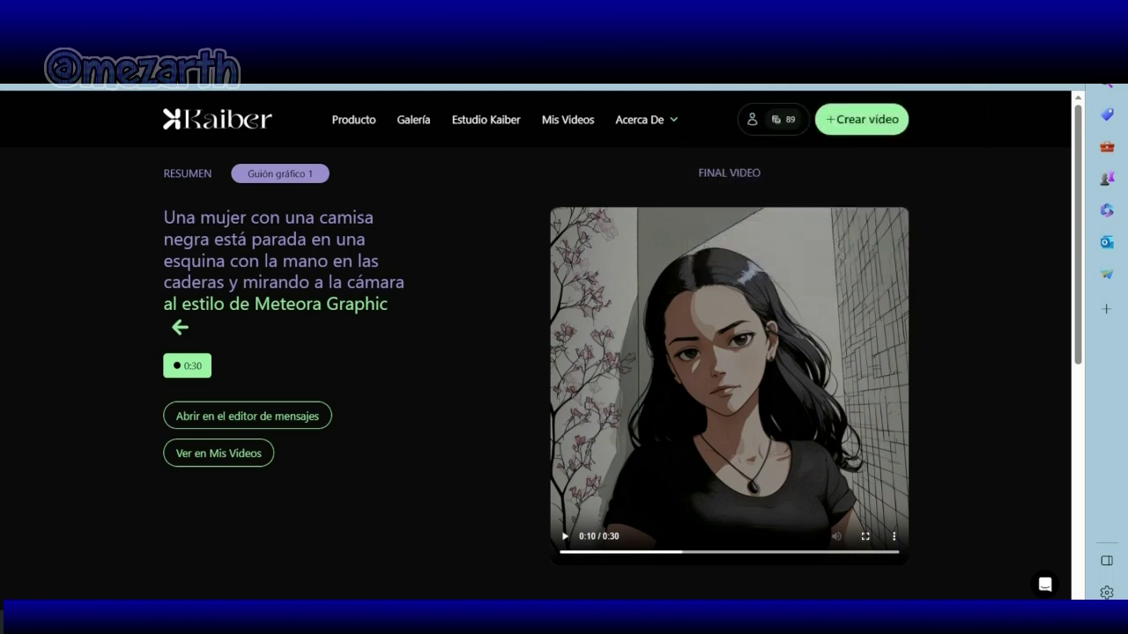
pyautogui.press('super+d')
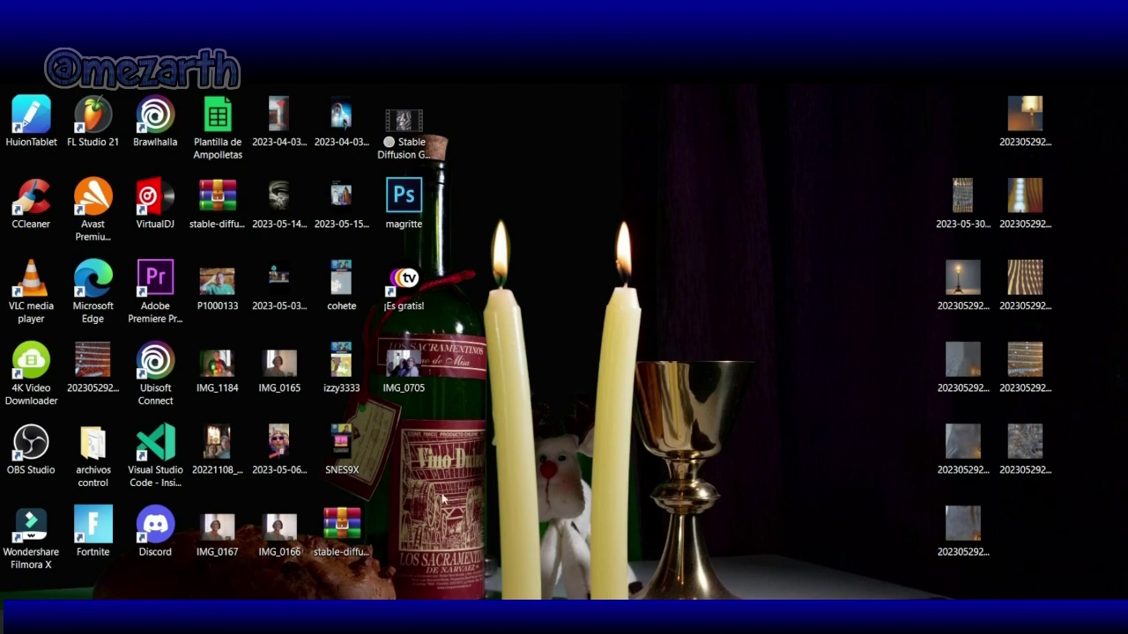
pyautogui.hotkey('alt', 'Tab')
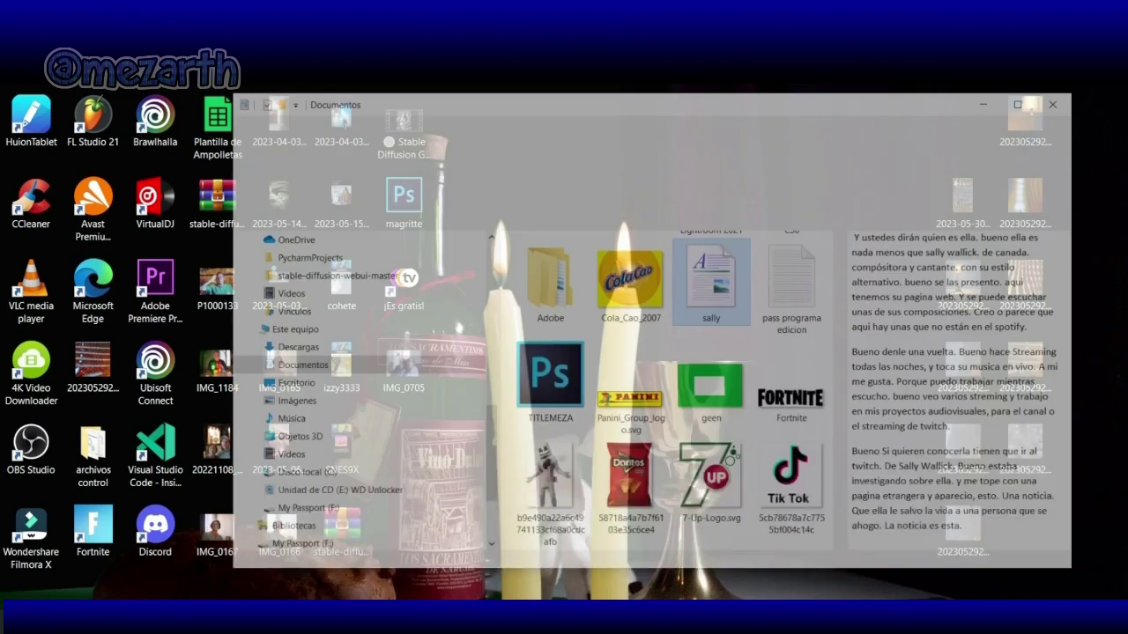
pyautogui.scroll(5, 571, 373)
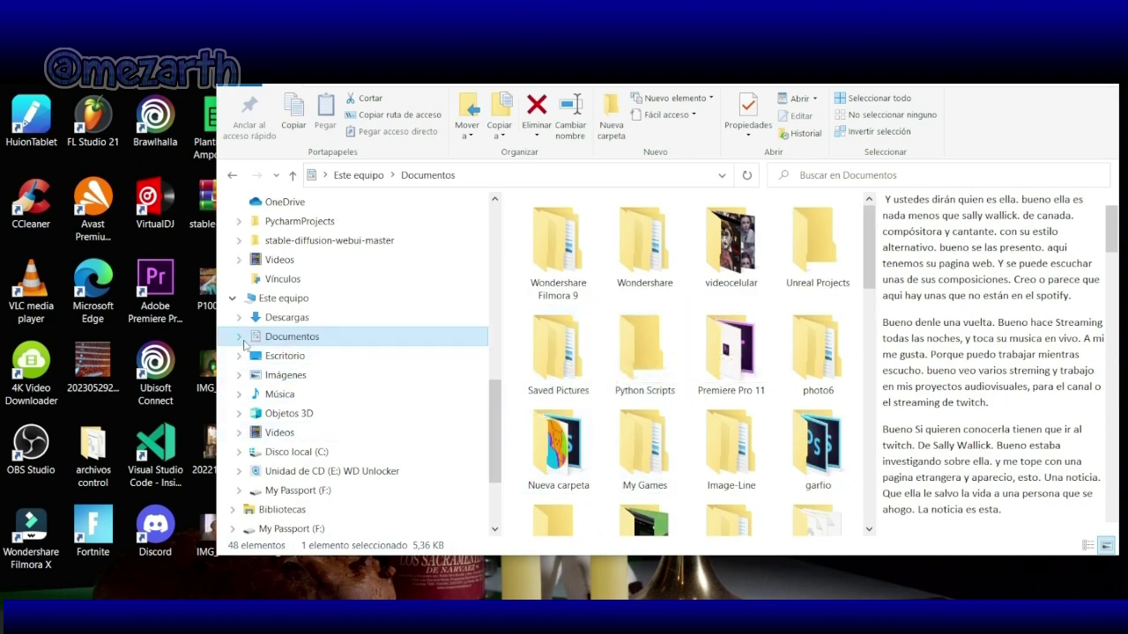
pyautogui.click(800, 360)
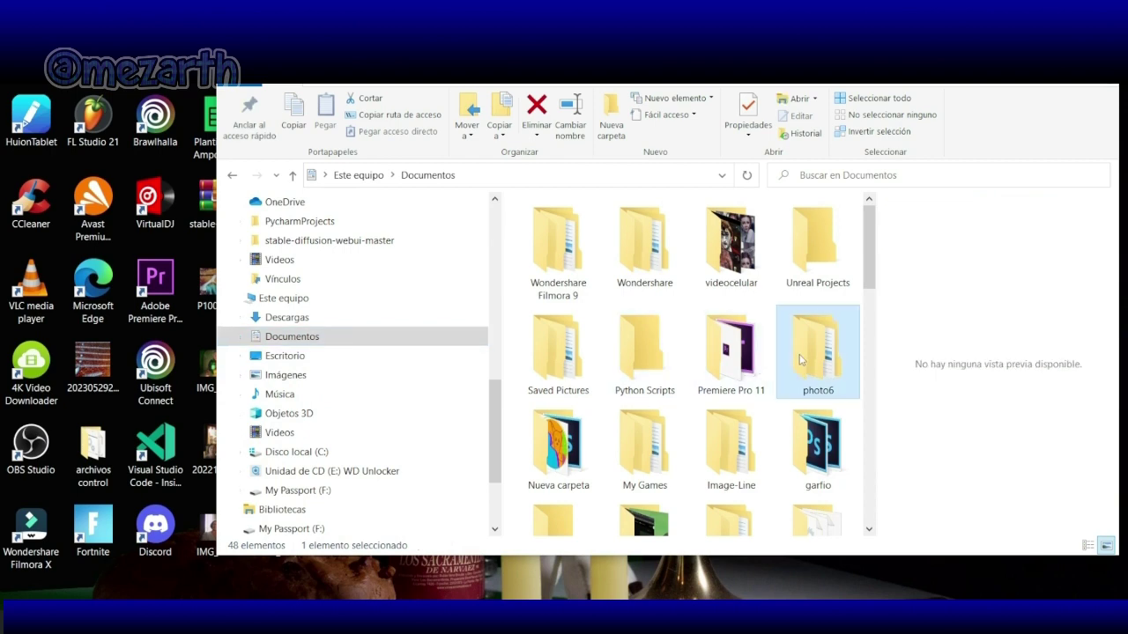
pyautogui.doubleClick(800, 360)
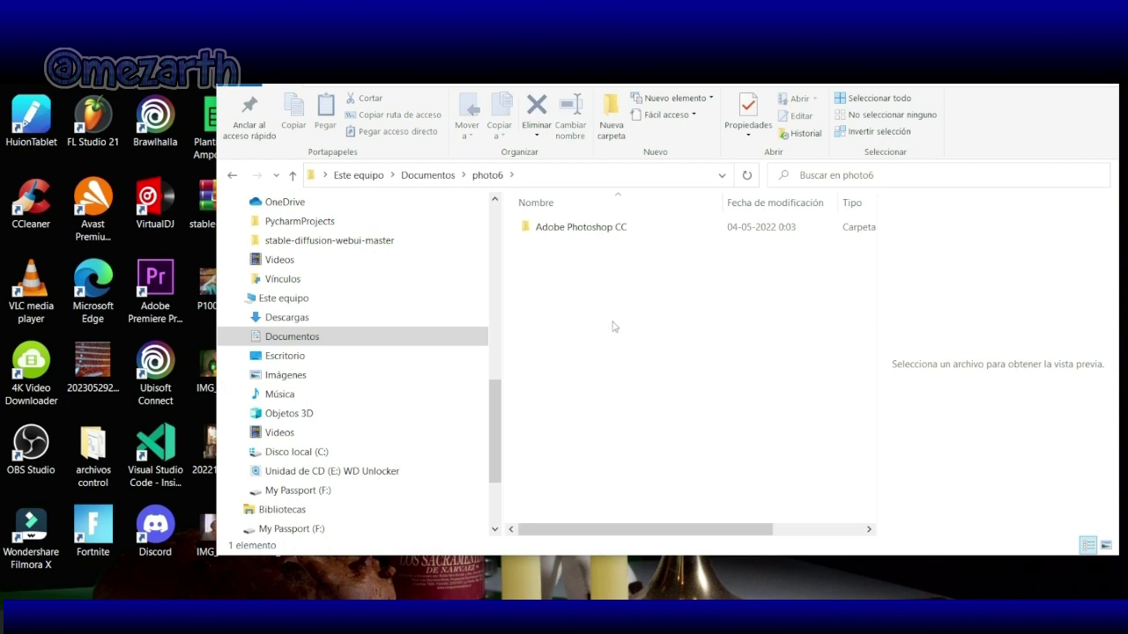
pyautogui.doubleClick(588, 230)
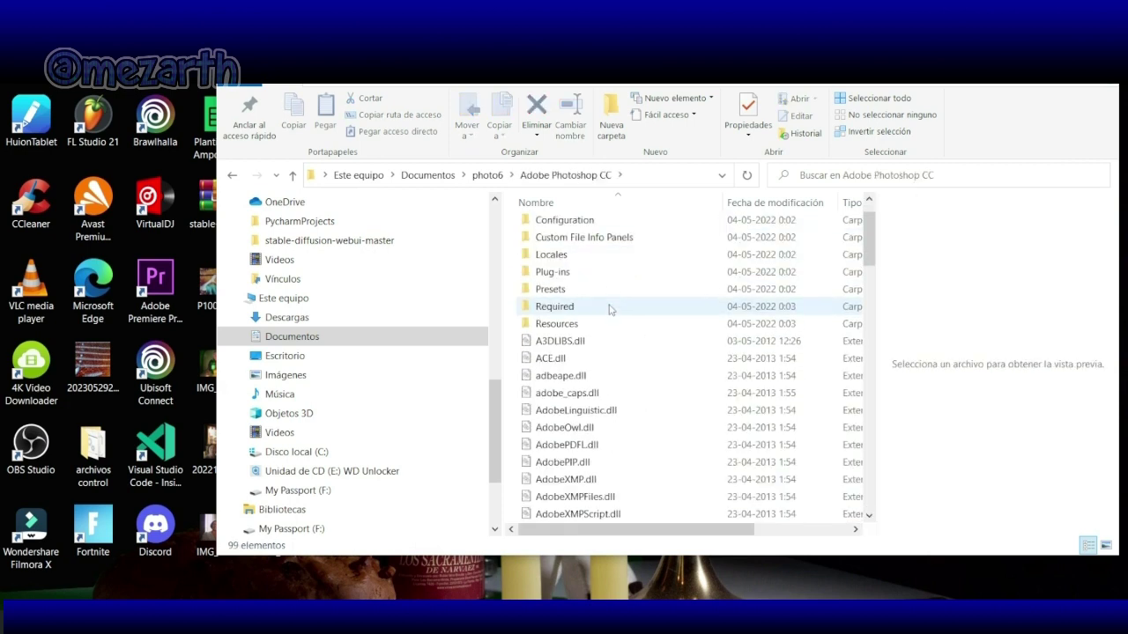
pyautogui.scroll(-4, 609, 307)
pyautogui.scroll(-15, 609, 308)
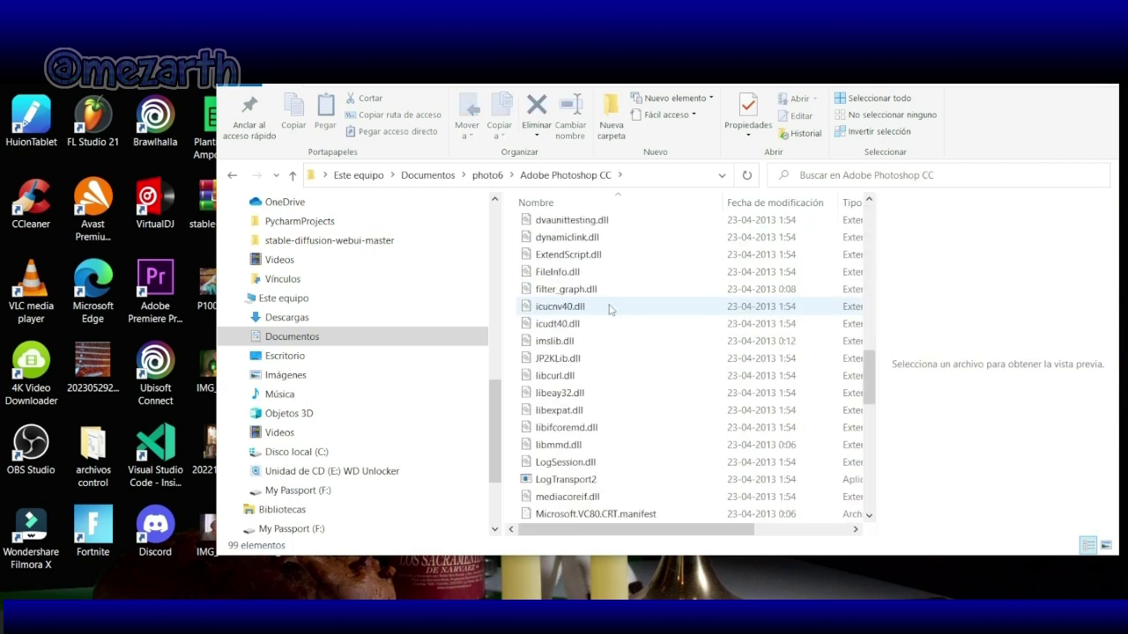
pyautogui.scroll(-1, 609, 308)
pyautogui.click(569, 482)
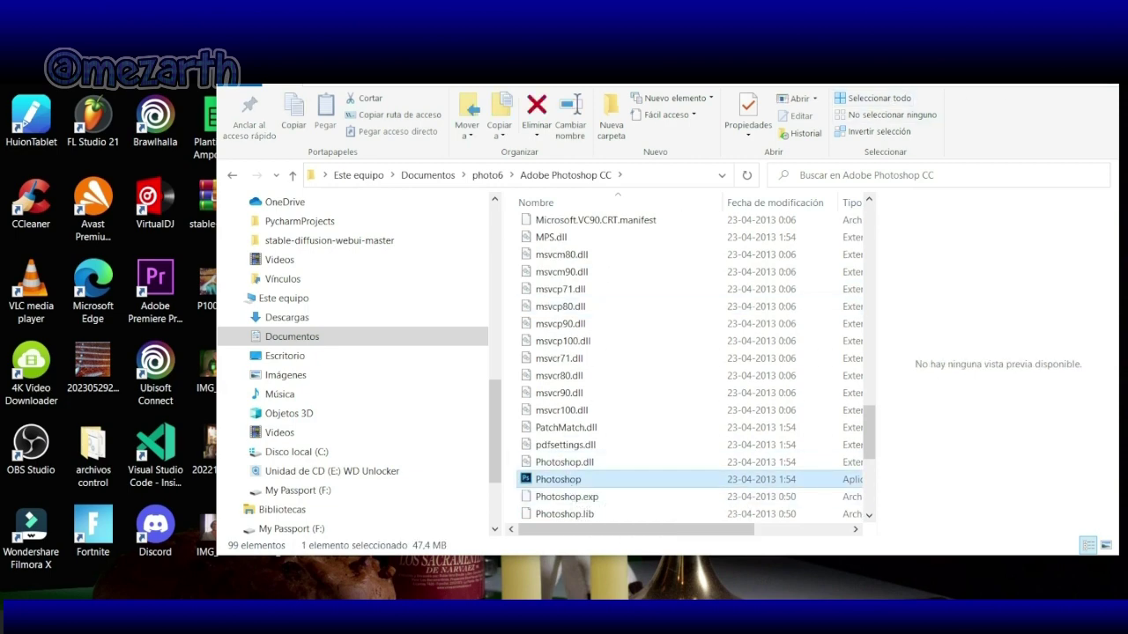
pyautogui.click(1017, 73)
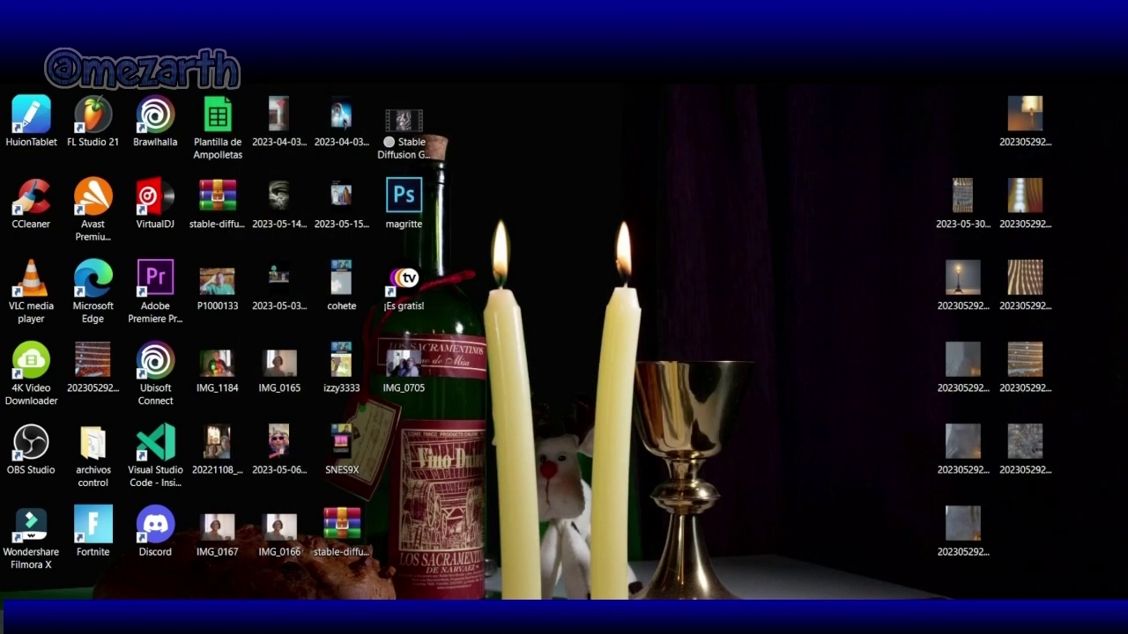
pyautogui.press('super')
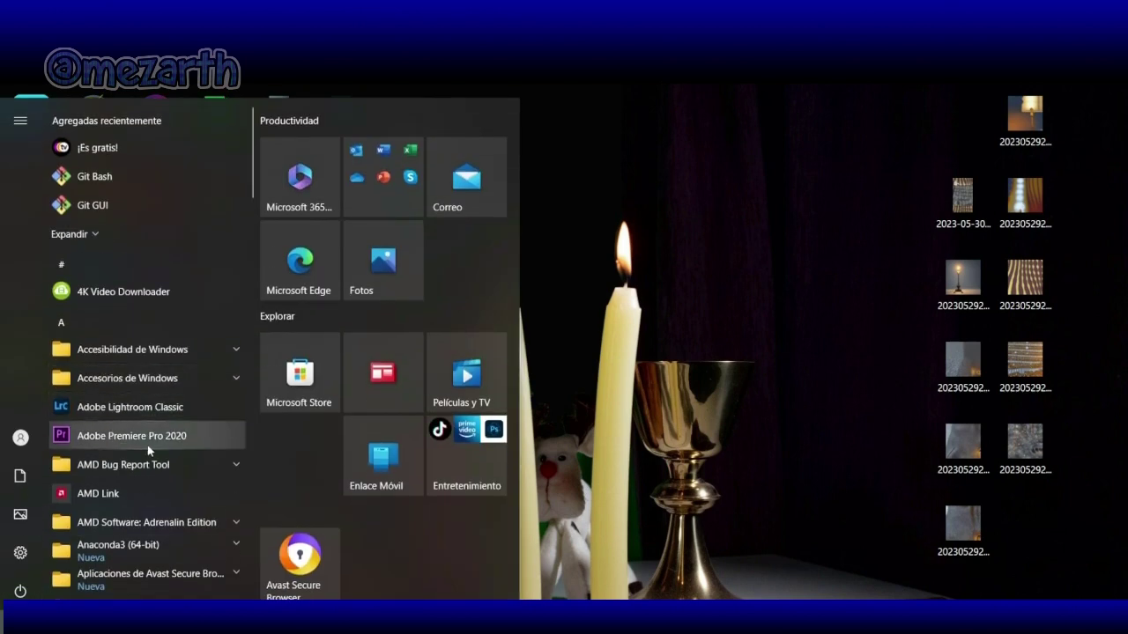
# Step: Launch Adobe Premiere Pro 2020 and accept the default new project settings
pyautogui.click(149, 441)
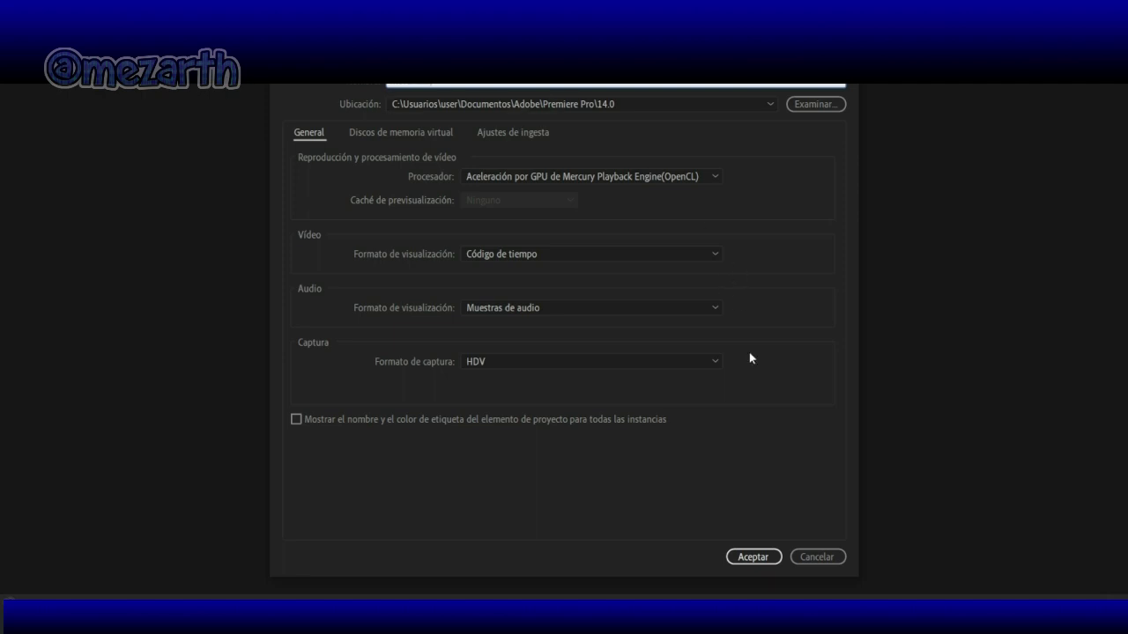
pyautogui.click(776, 561)
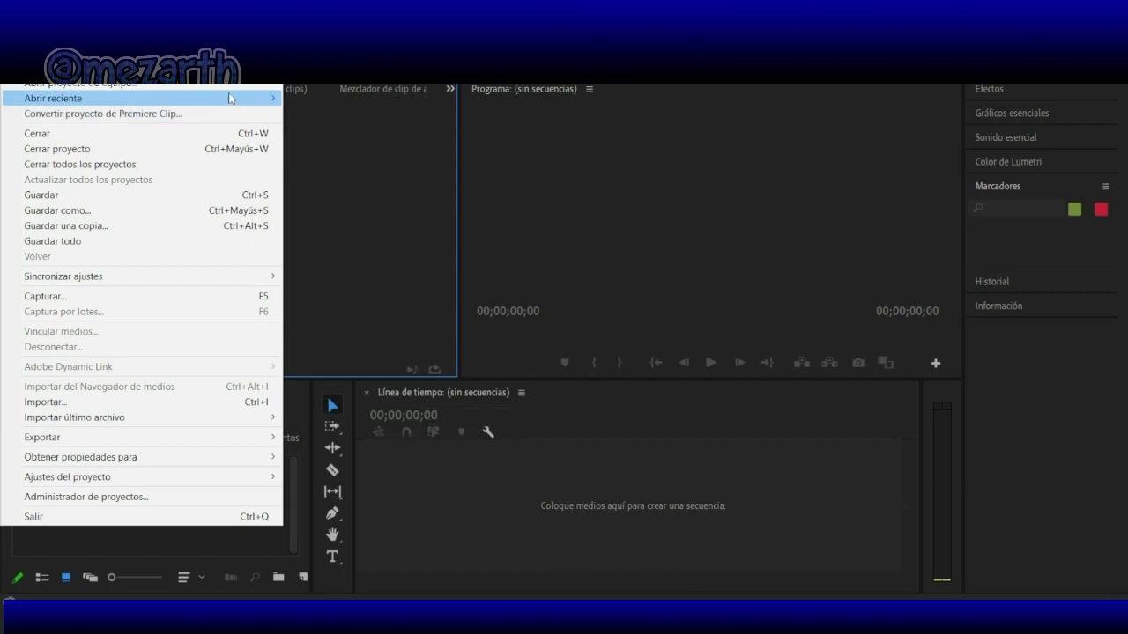
# Step: Import the 'mujer en el baño' video from the Descargas folder into the project bin
pyautogui.moveTo(231, 98)
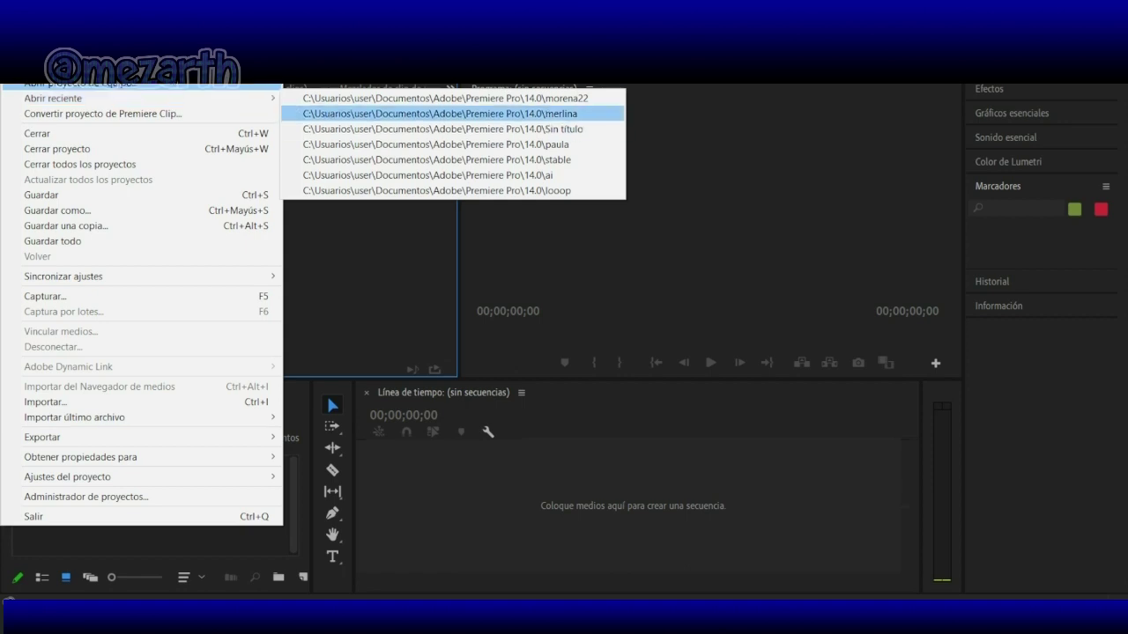
pyautogui.click(441, 112)
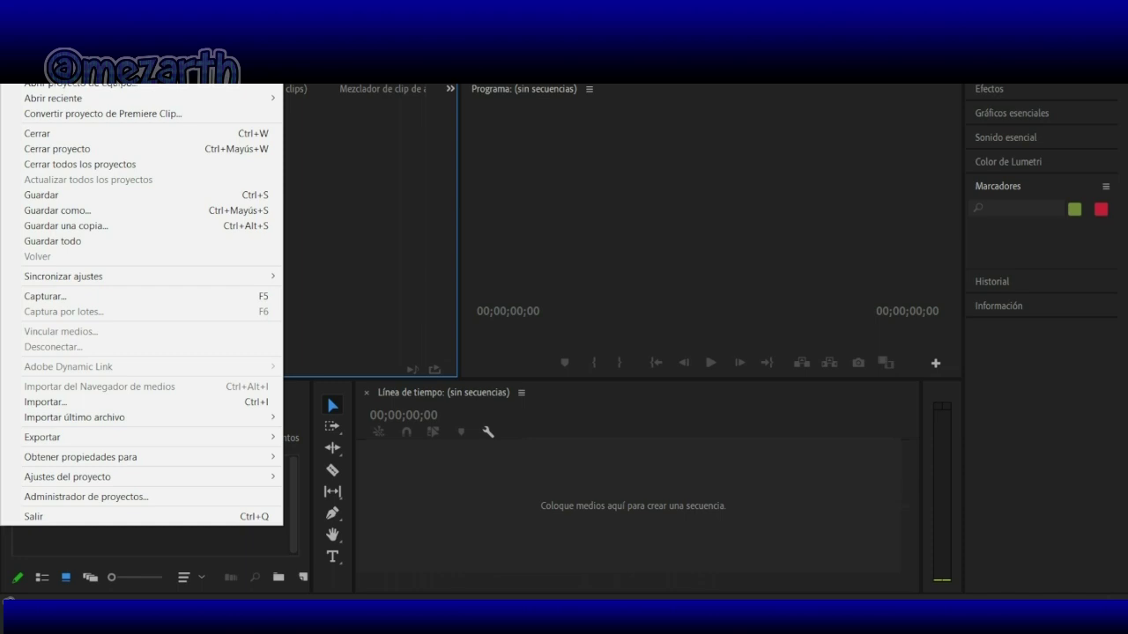
pyautogui.click(142, 399)
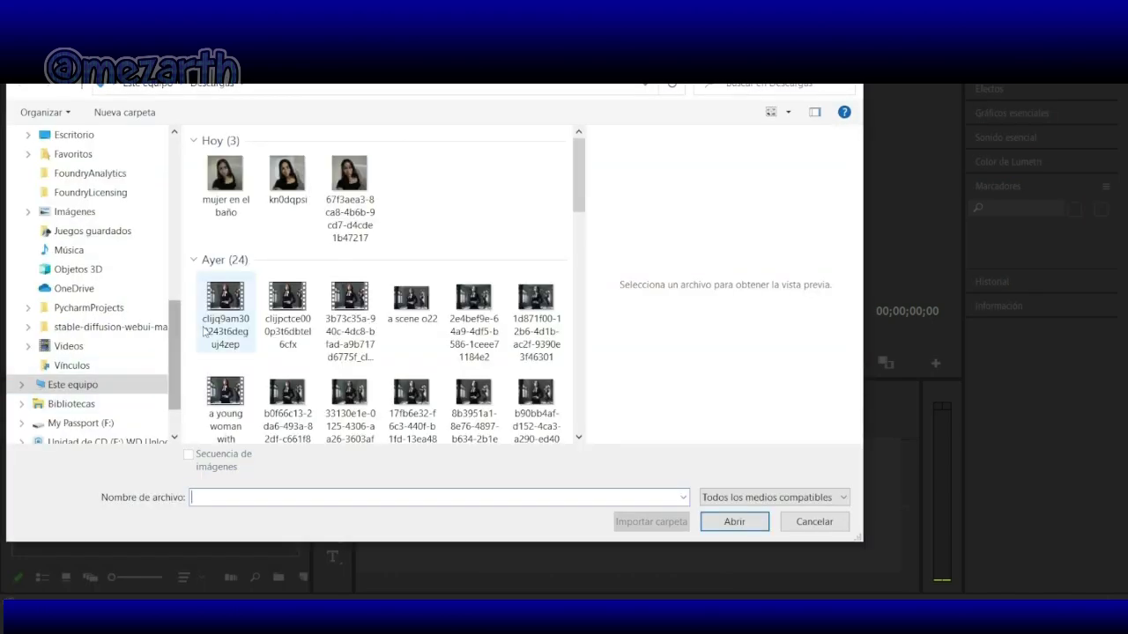
pyautogui.click(226, 176)
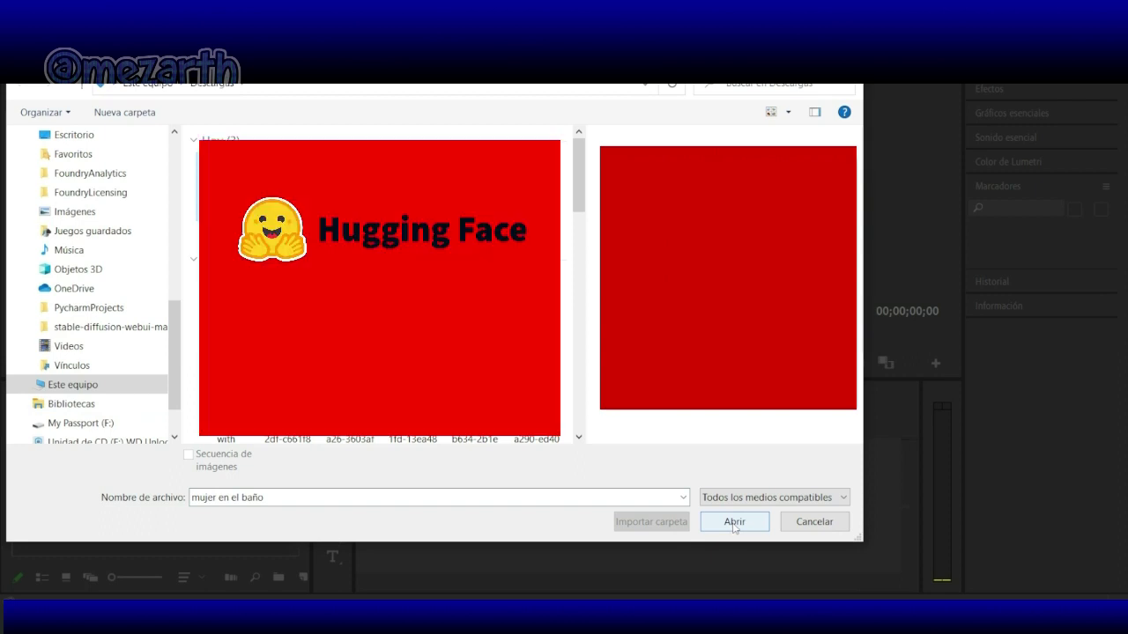
pyautogui.click(733, 521)
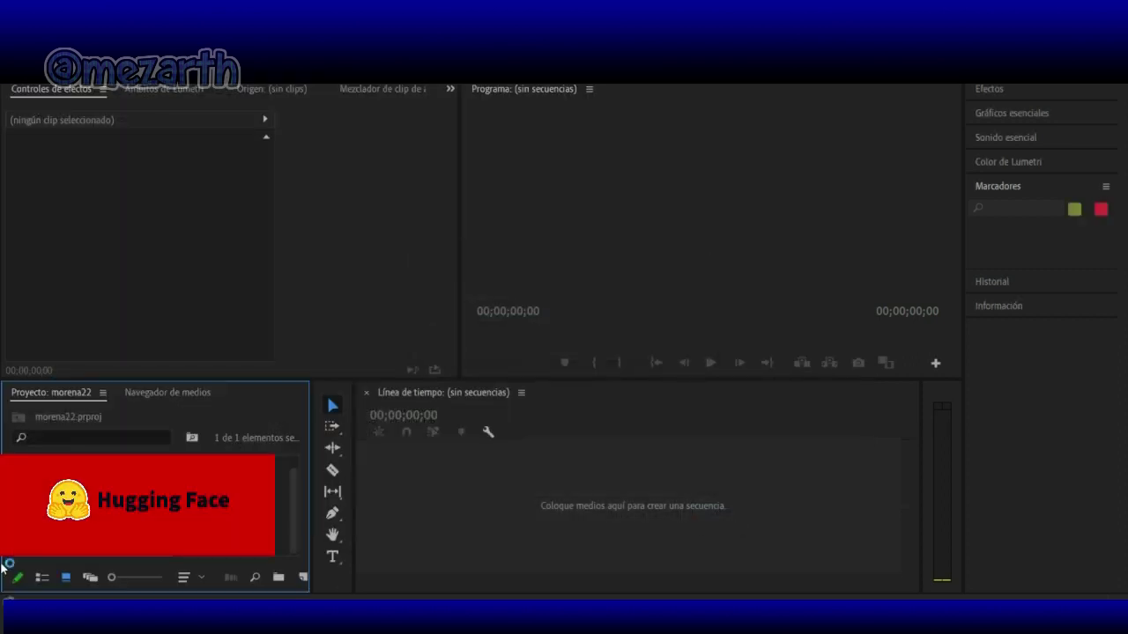
# Step: Drag the clip into the Timeline to create its sequence, then scrub through it
pyautogui.moveTo(296, 510); pyautogui.dragTo(364, 467)
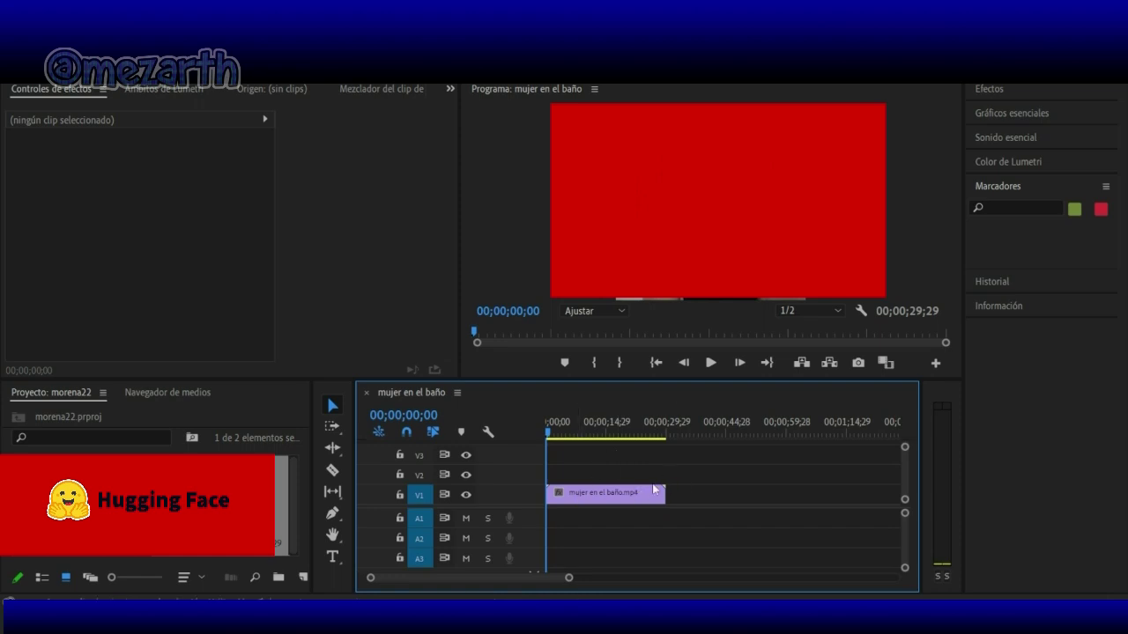
pyautogui.click(587, 432)
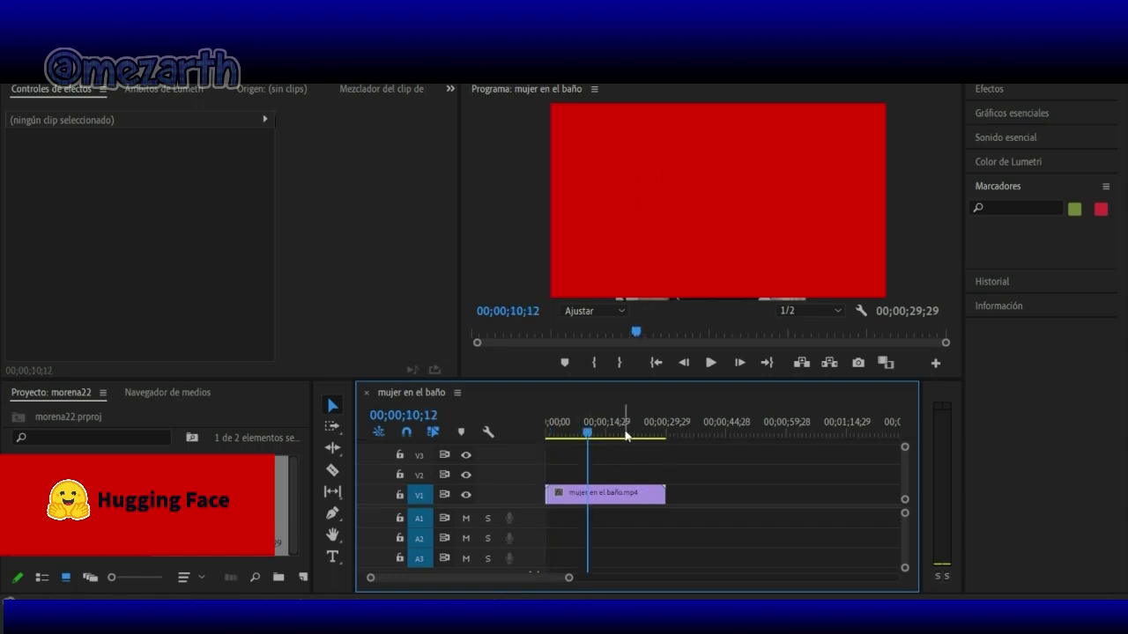
pyautogui.click(625, 433)
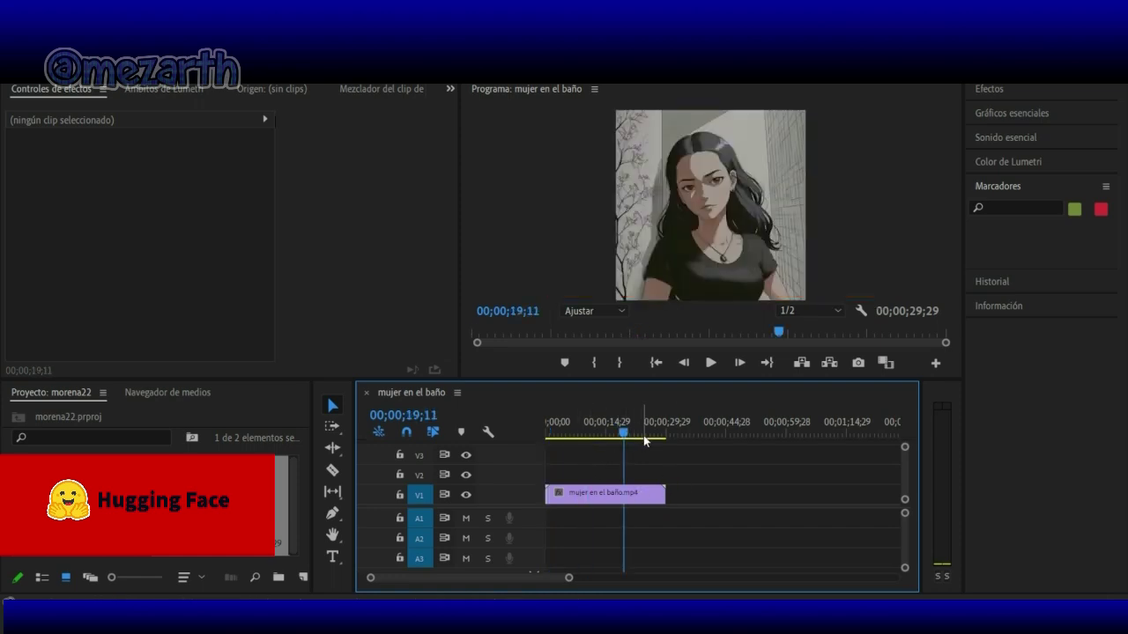
pyautogui.click(639, 434)
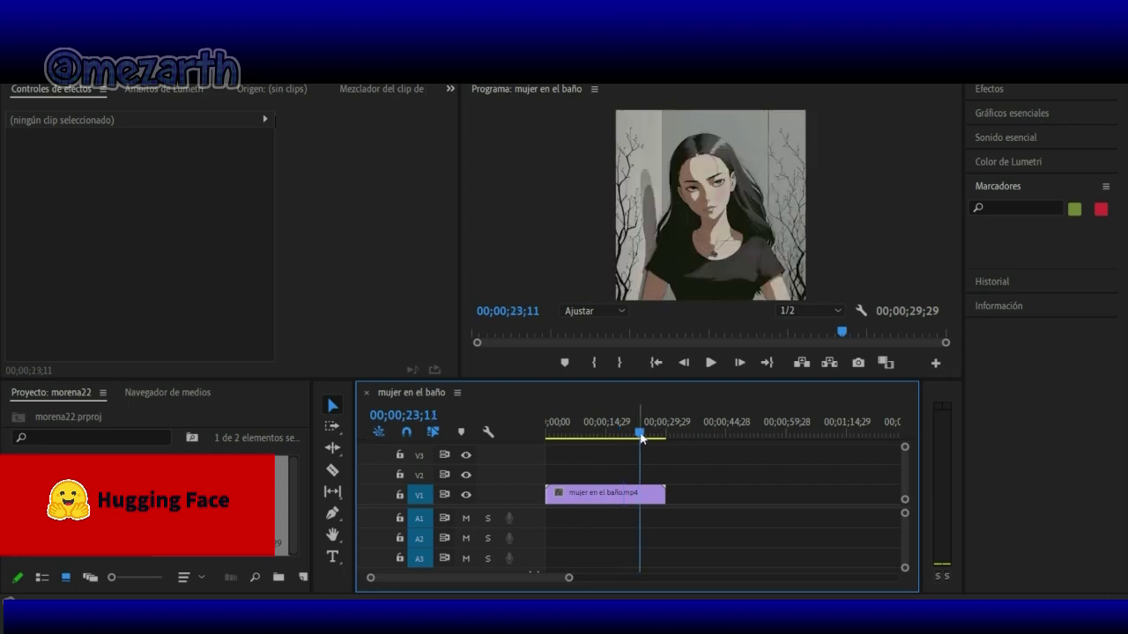
pyautogui.click(562, 434)
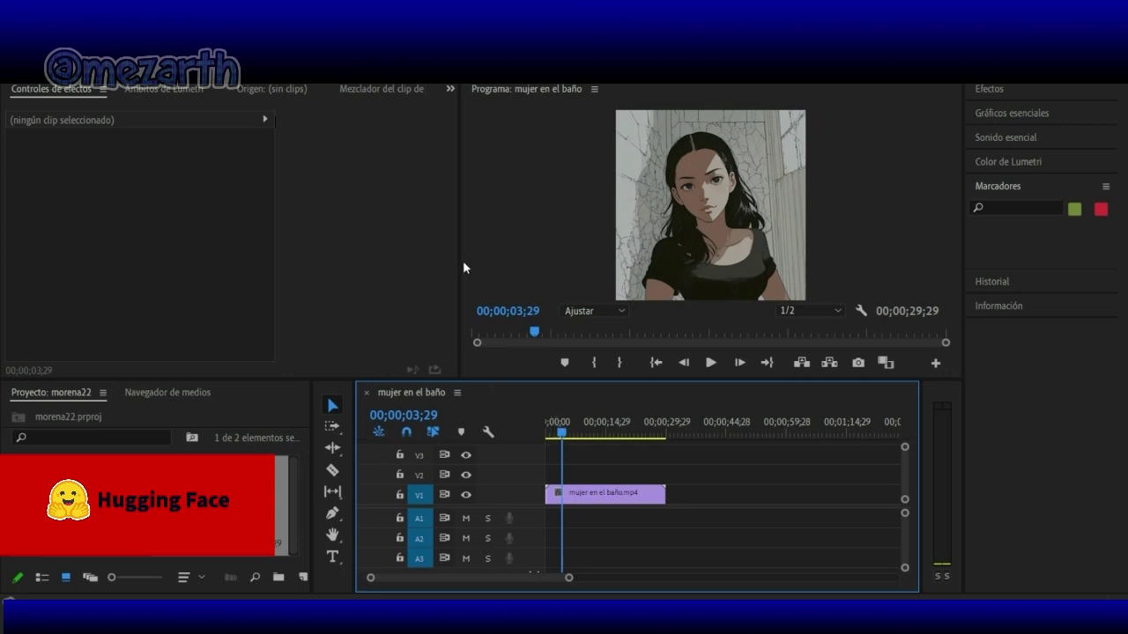
# Step: Enlarge the Program monitor by widening it and shrinking the timeline panel
pyautogui.moveTo(461, 262); pyautogui.dragTo(331, 270)
pyautogui.moveTo(459, 380); pyautogui.dragTo(473, 461)
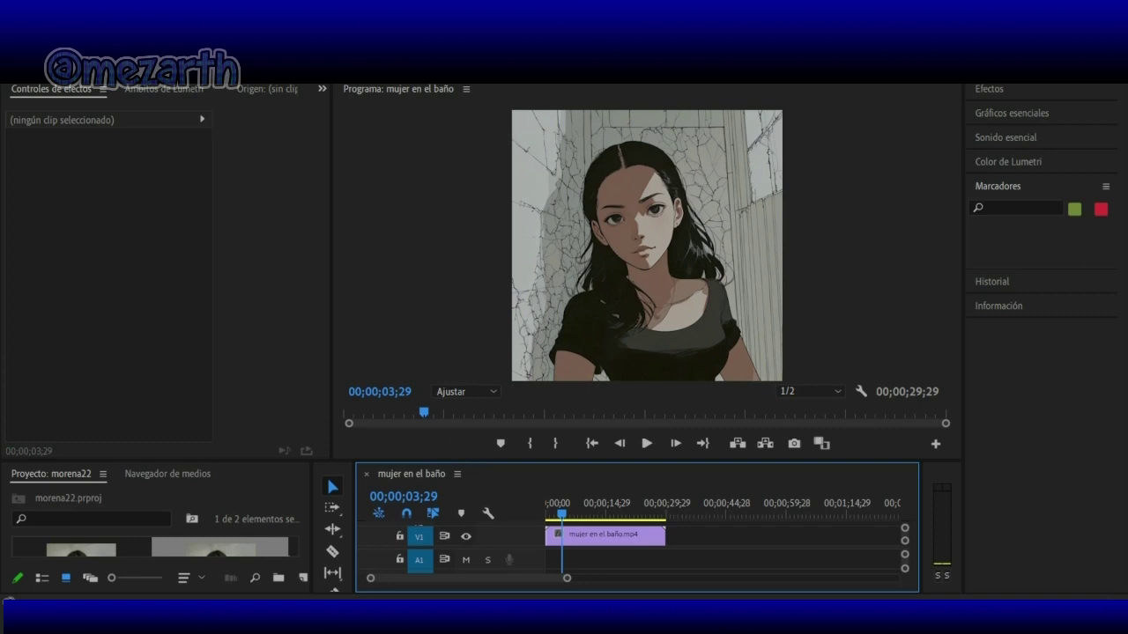
pyautogui.hotkey('alt', 'f')
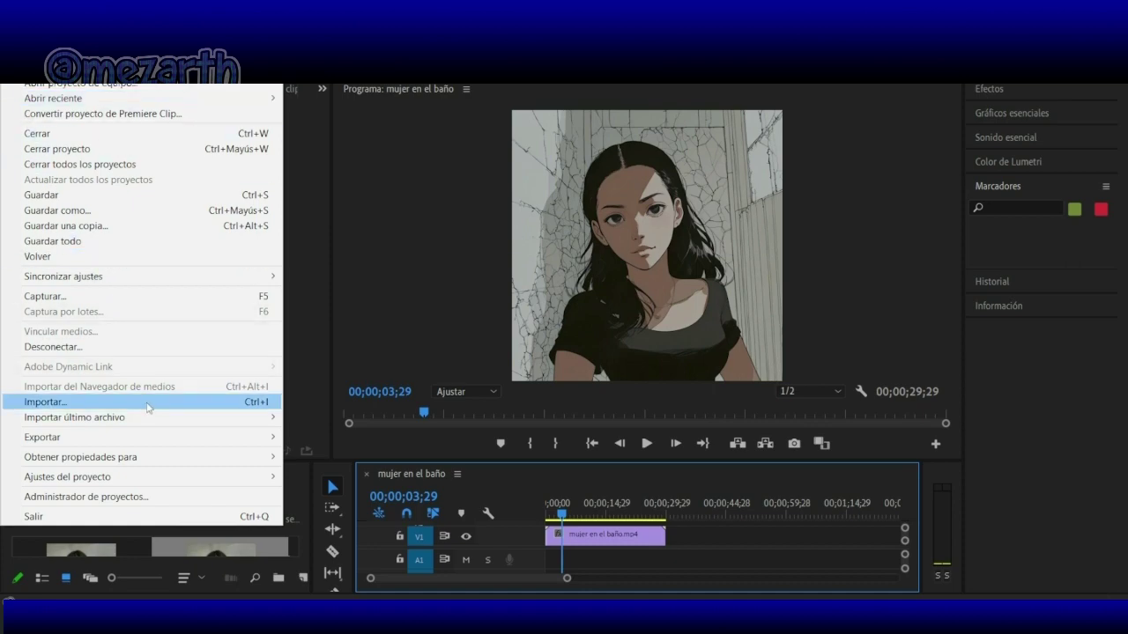
# Step: Open the export settings and choose the JPEG sequence preset matching the source
pyautogui.moveTo(277, 438)
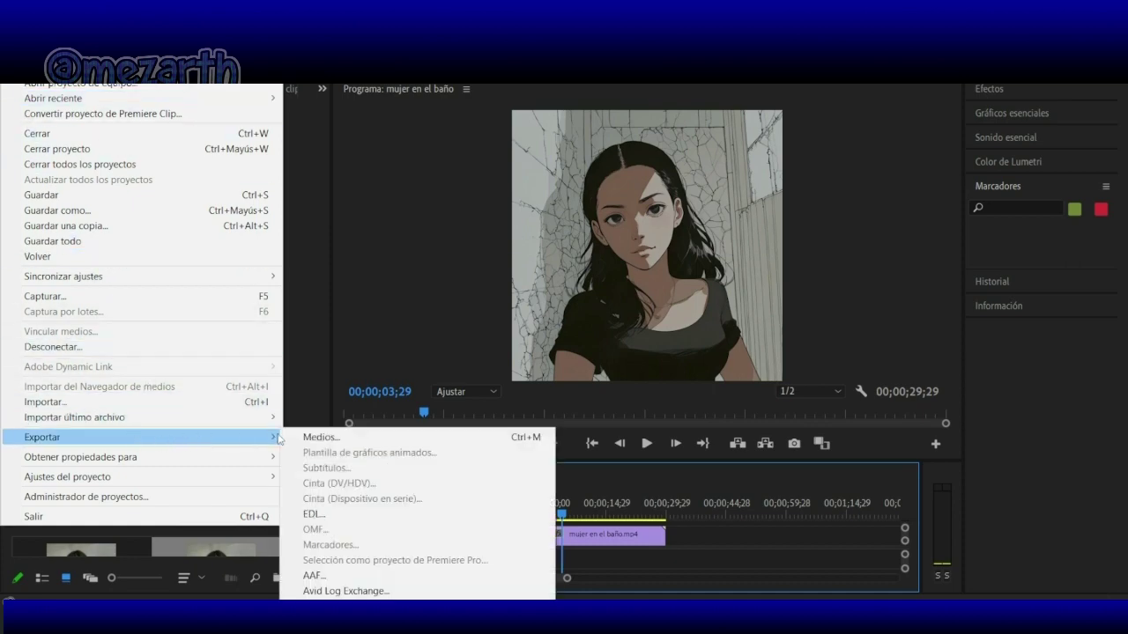
pyautogui.click(312, 436)
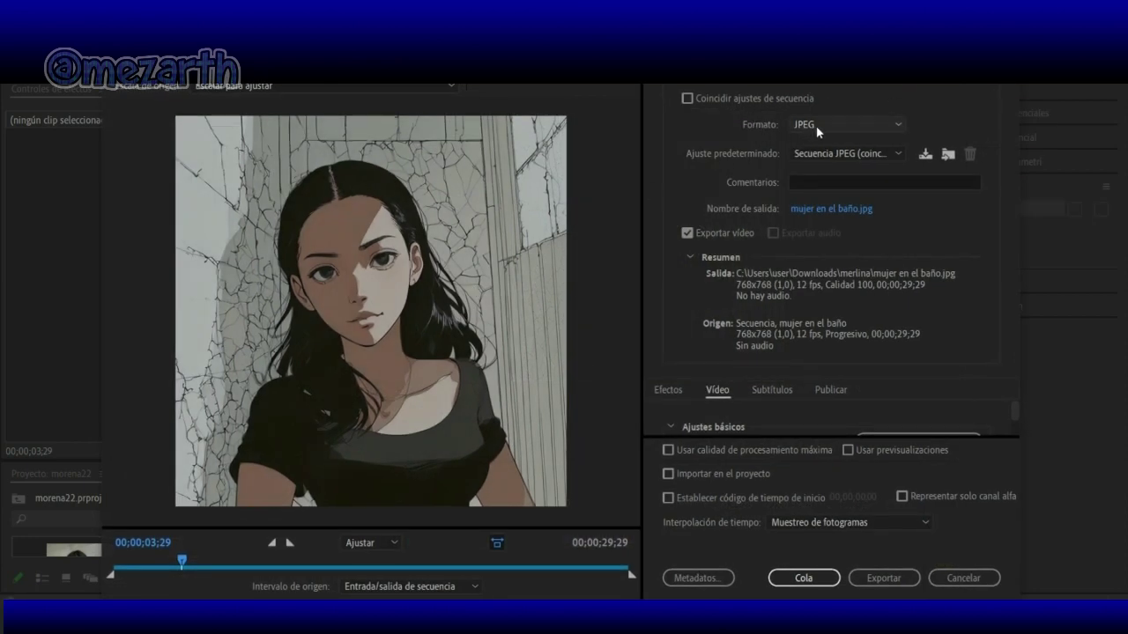
pyautogui.click(900, 154)
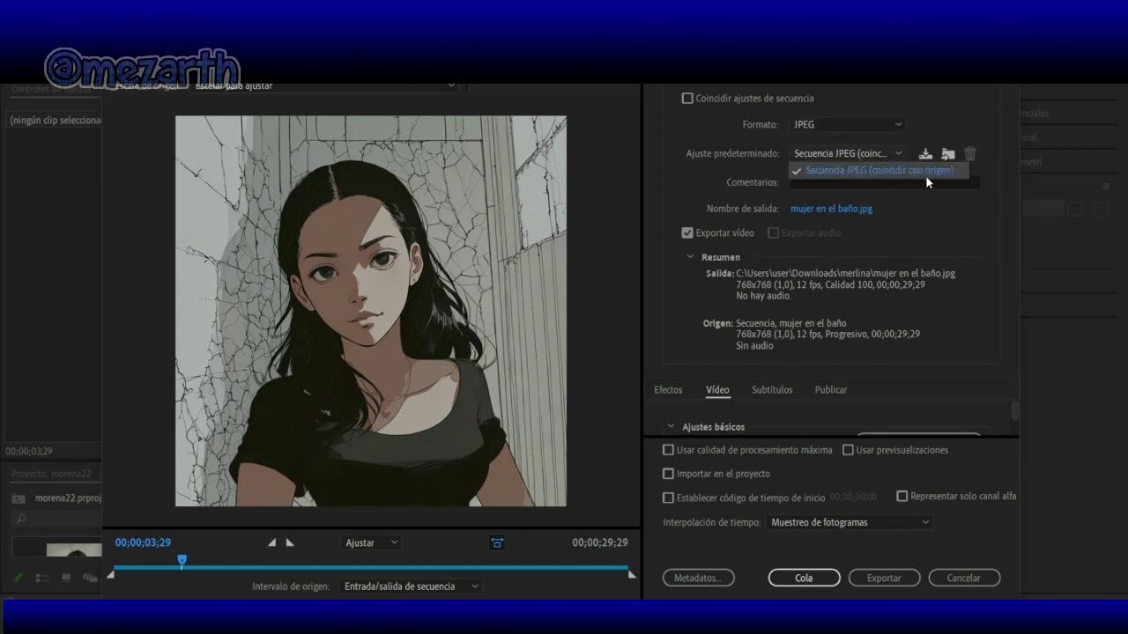
pyautogui.click(965, 200)
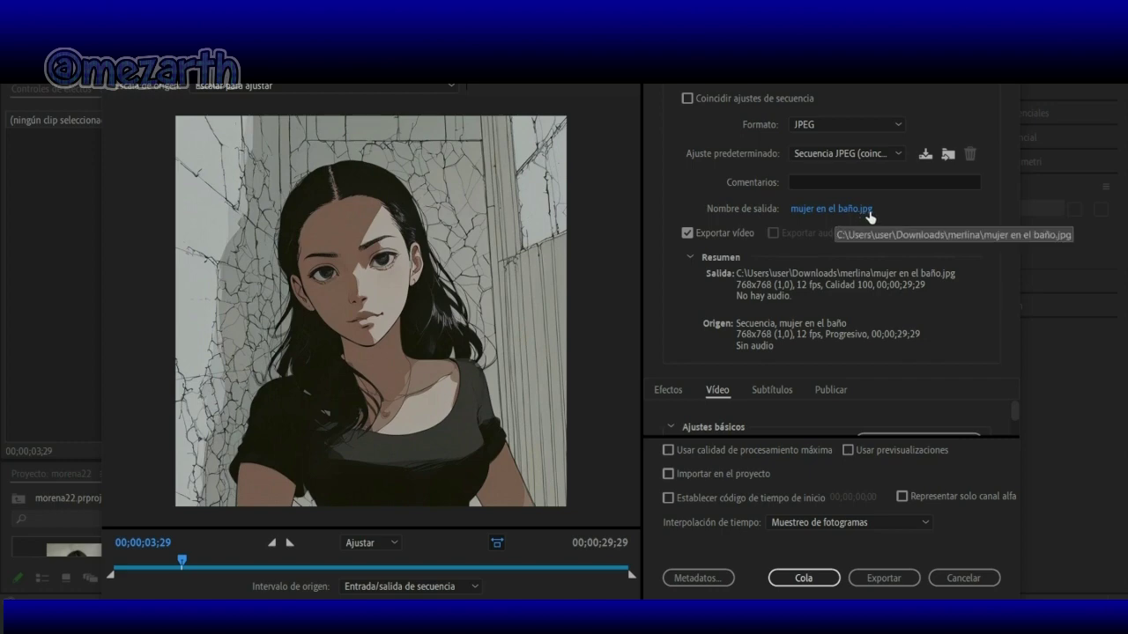
# Step: Rename the output file to 'mujerenelbaño', removing the spaces, and save
pyautogui.click(836, 209)
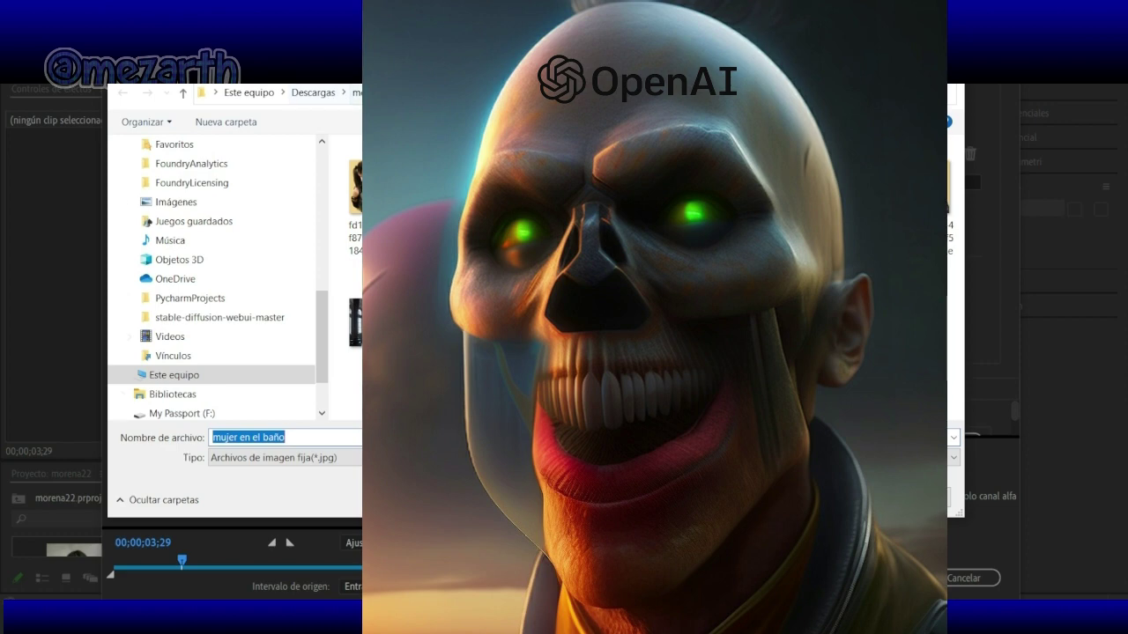
pyautogui.click(291, 440)
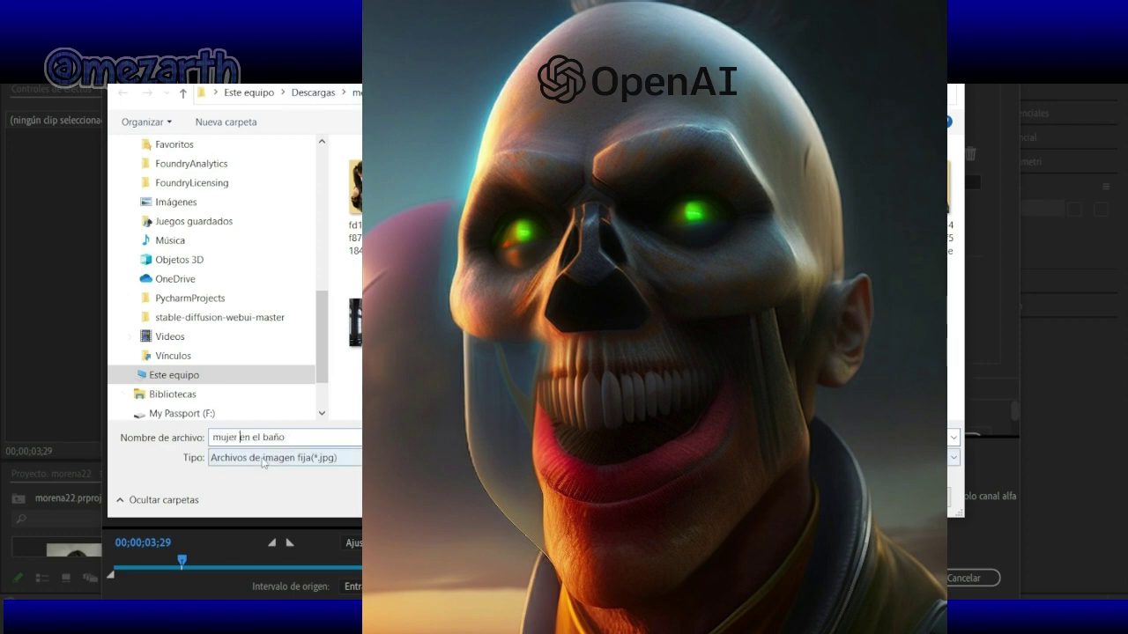
pyautogui.press('BackSpace')
pyautogui.press('Delete')
pyautogui.press('Right')
pyautogui.press('BackSpace')
pyautogui.click(826, 500)
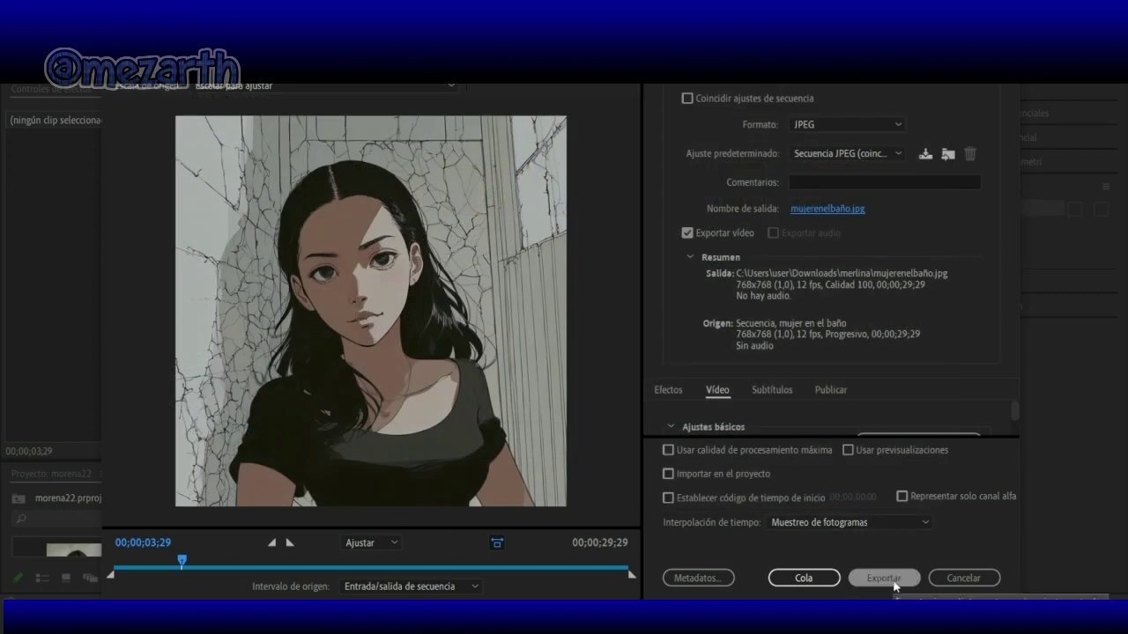
# Step: Export the sequence as JPEG frames, then quit Premiere Pro with Ctrl+Q
pyautogui.click(894, 582)
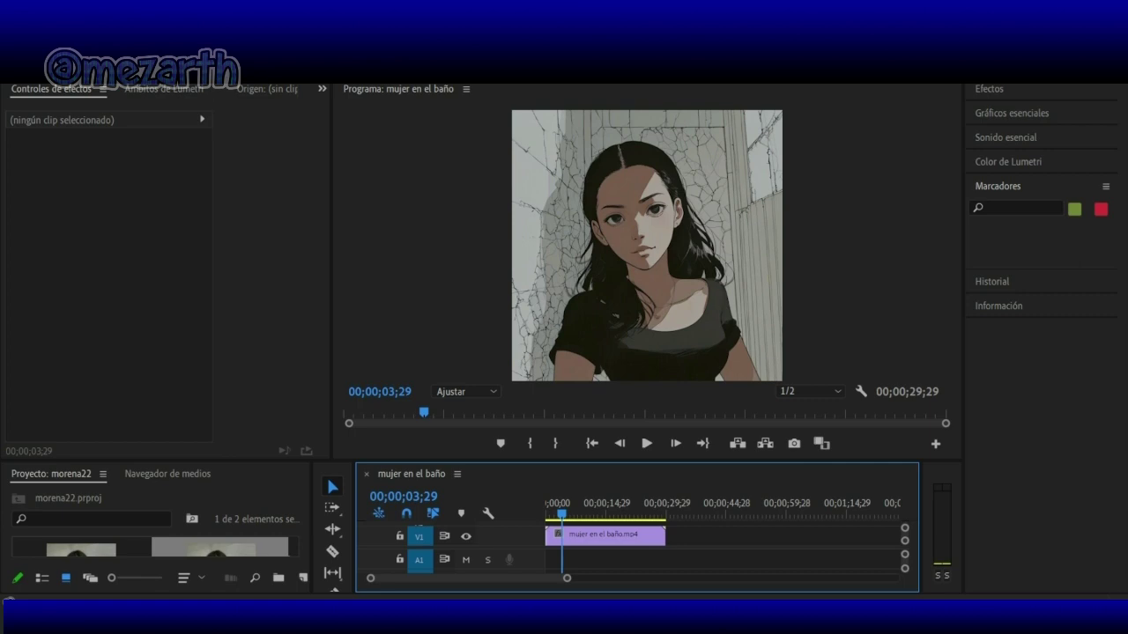
pyautogui.hotkey('ctrl', 'q')
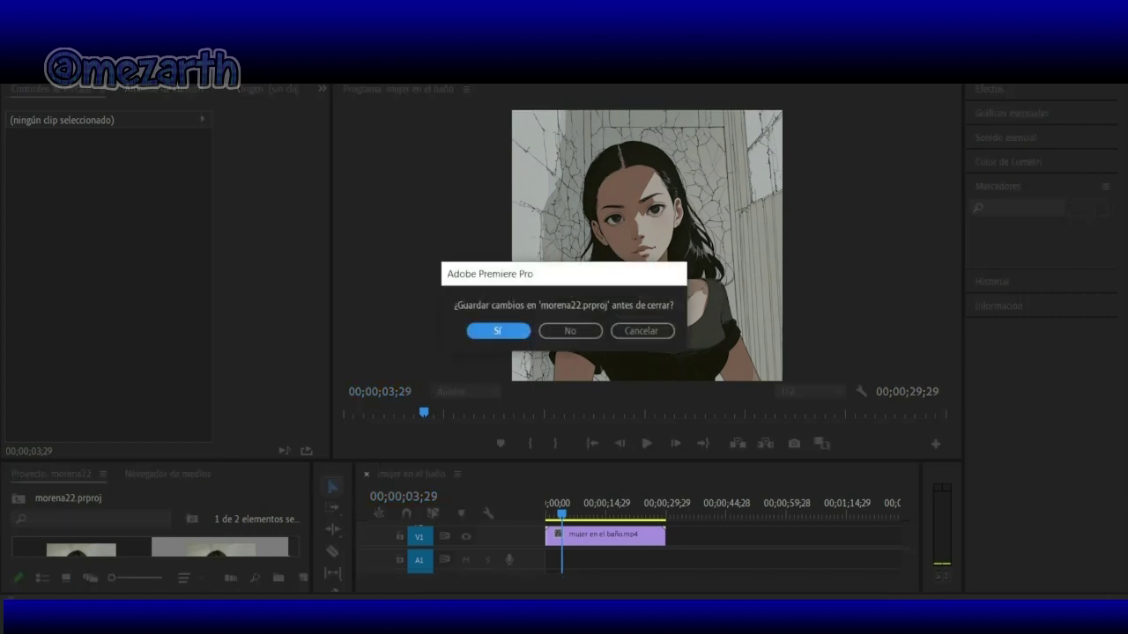
# Step: Quit without saving morena22.prproj and open the Photoshop file from the desktop
pyautogui.click(574, 331)
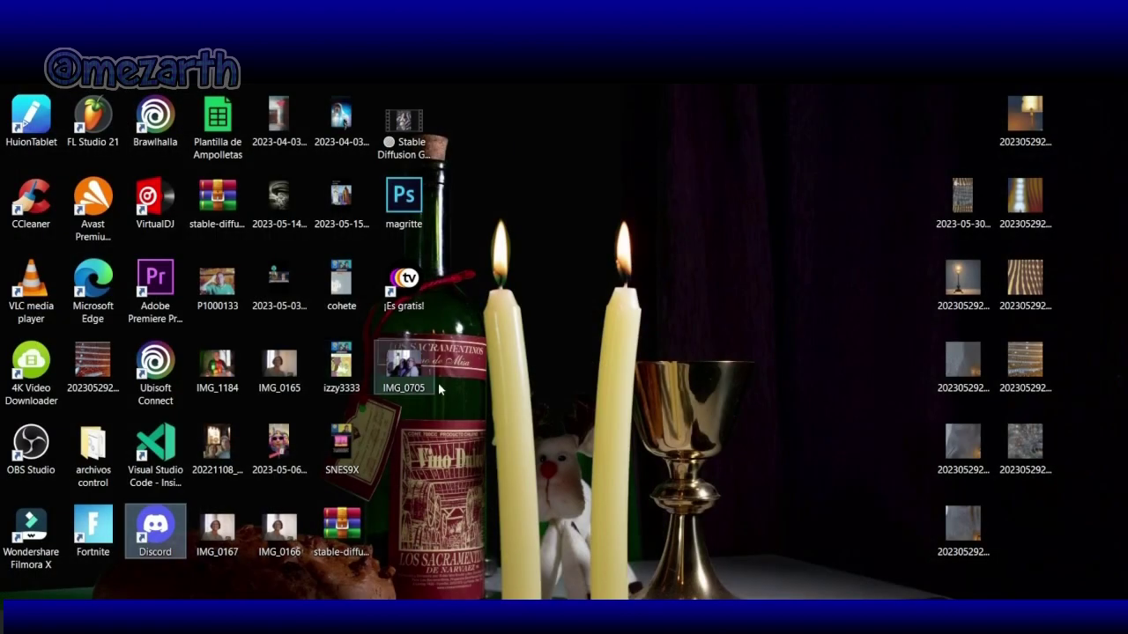
pyautogui.doubleClick(401, 201)
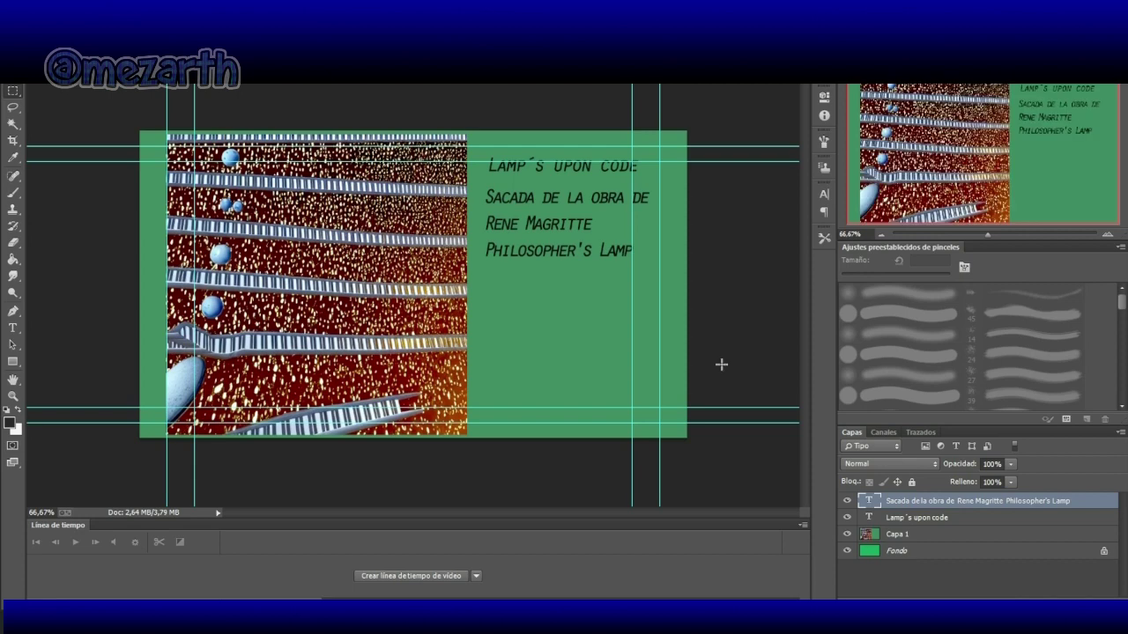
# Step: Hide the guides via Vista > Extras and bring up the Open dialog with Ctrl+O
pyautogui.click(275, 74)
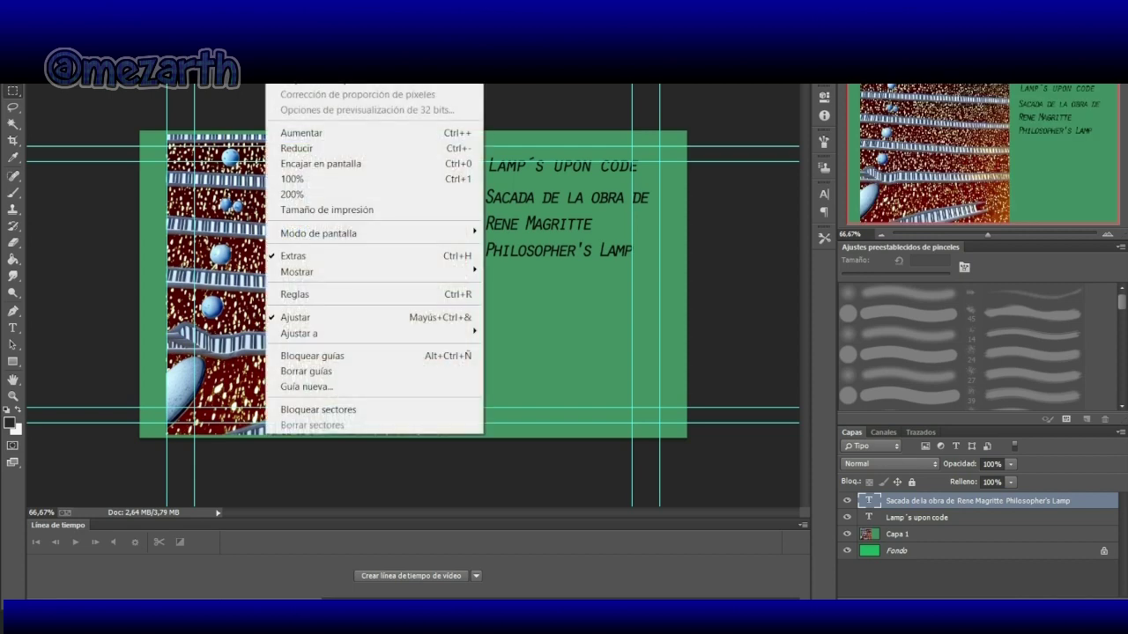
pyautogui.click(329, 256)
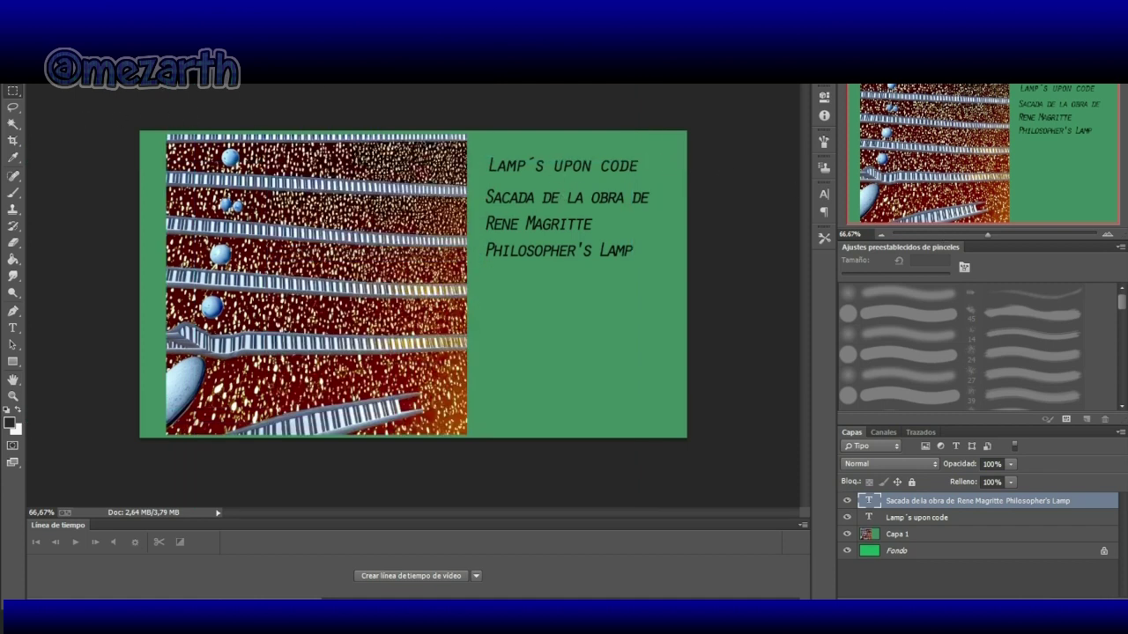
pyautogui.hotkey('alt', 'a')
pyautogui.press('Escape')
pyautogui.hotkey('ctrl', 'o')
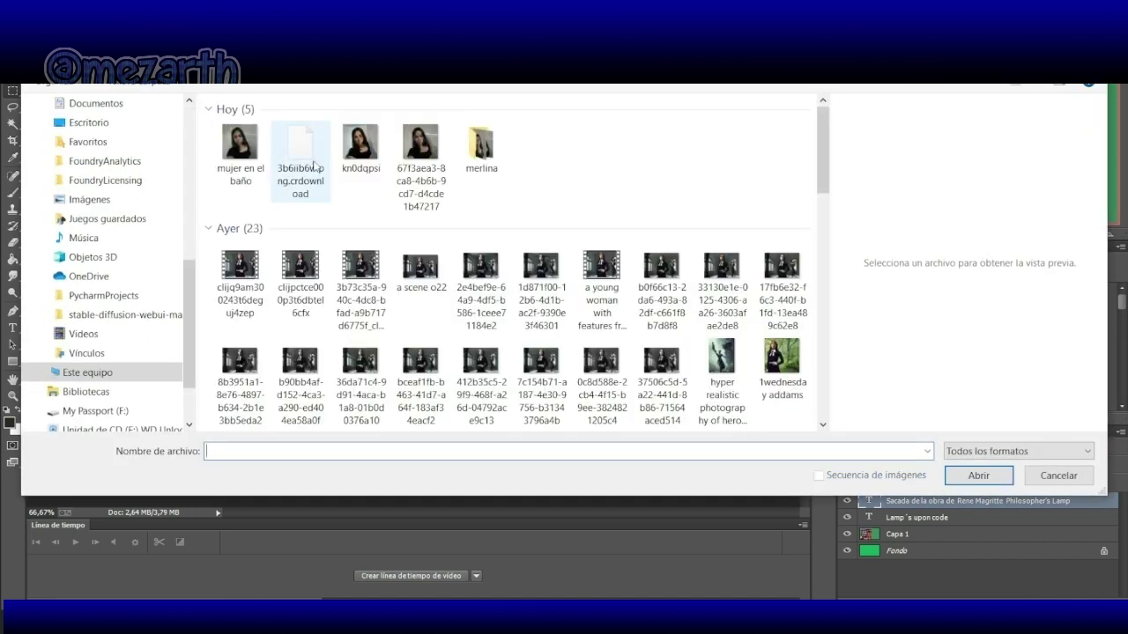
# Step: Open the photo from the merlina folder and zoom it to 100% in the Navigator
pyautogui.doubleClick(480, 152)
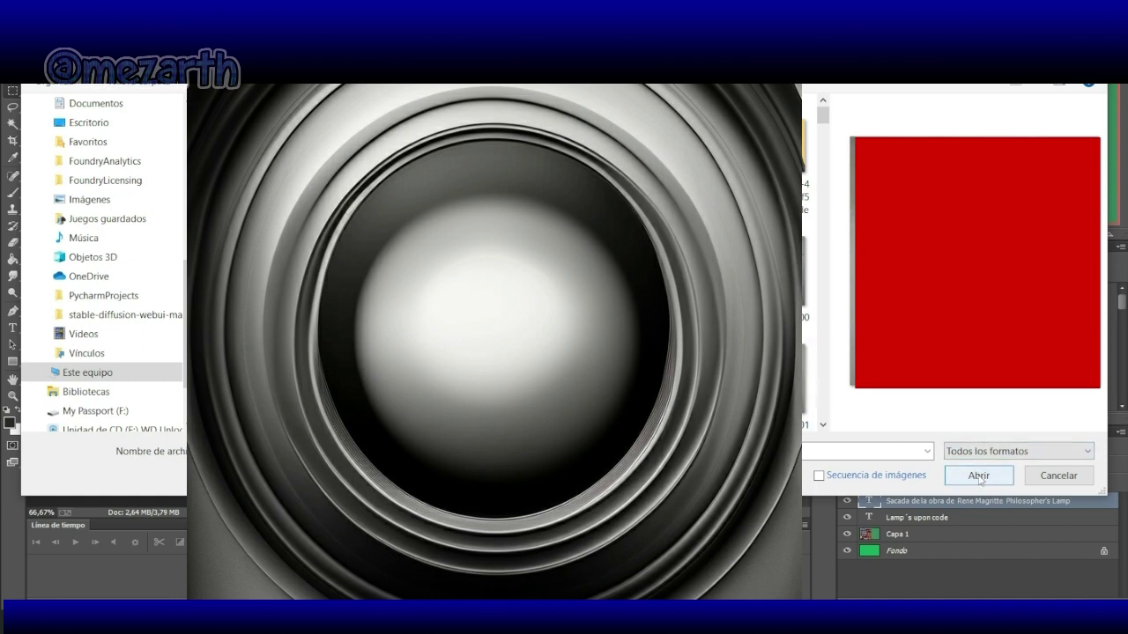
pyautogui.click(978, 476)
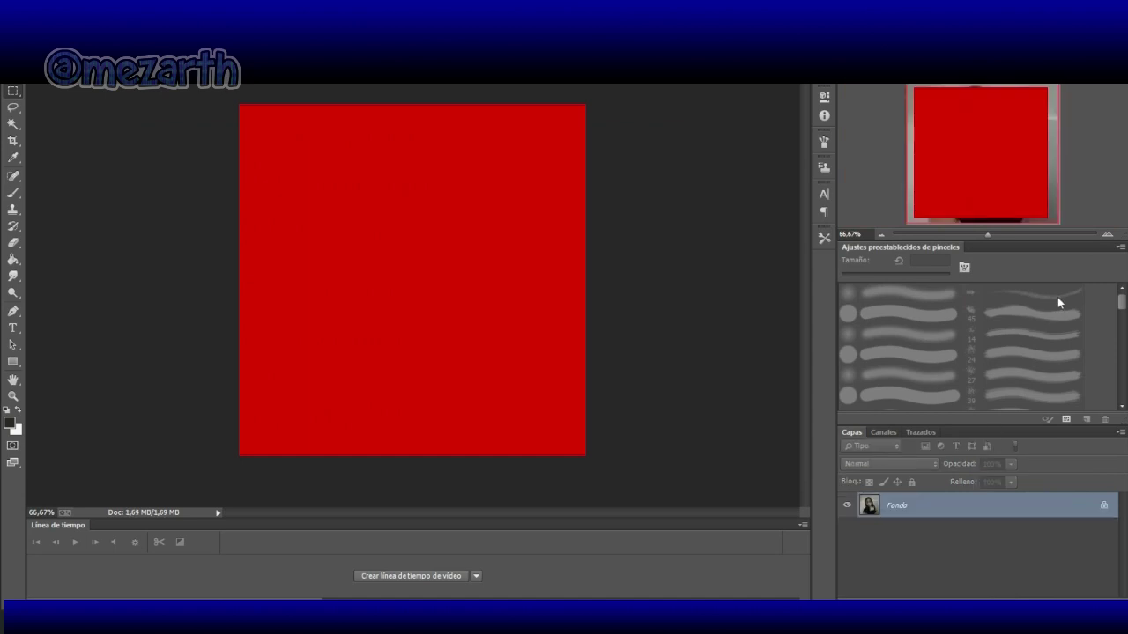
pyautogui.click(1107, 234)
# Step: Zoom the photo to 200% and duplicate the Fondo layer as Fondo copia
pyautogui.click(1108, 236)
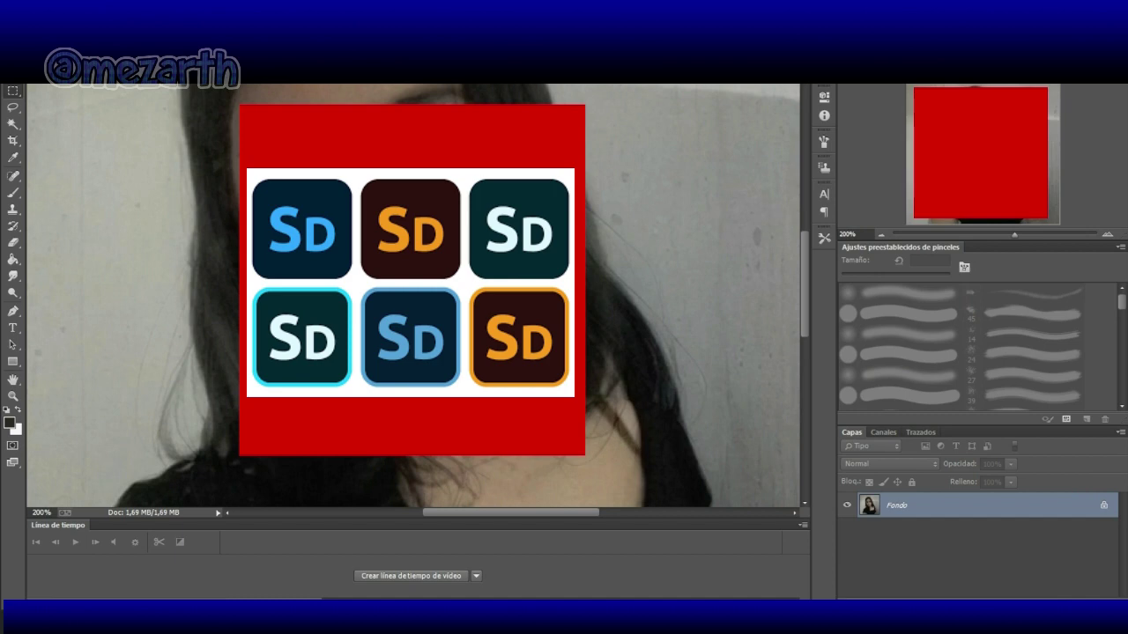
pyautogui.scroll(3, 413, 300)
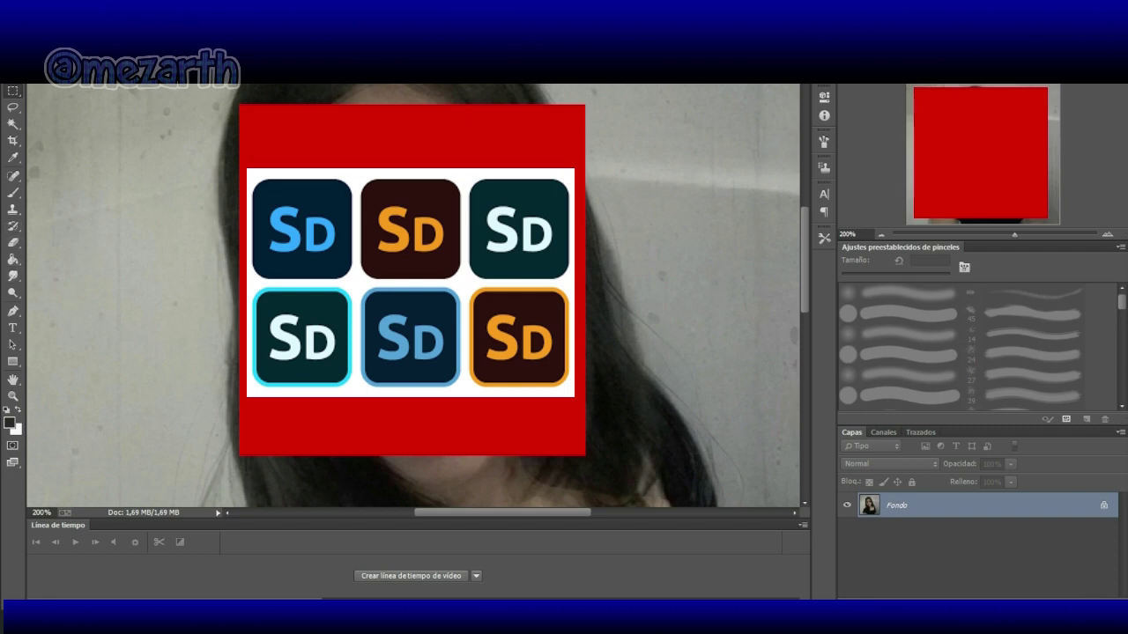
pyautogui.click(148, 11)
pyautogui.click(176, 56)
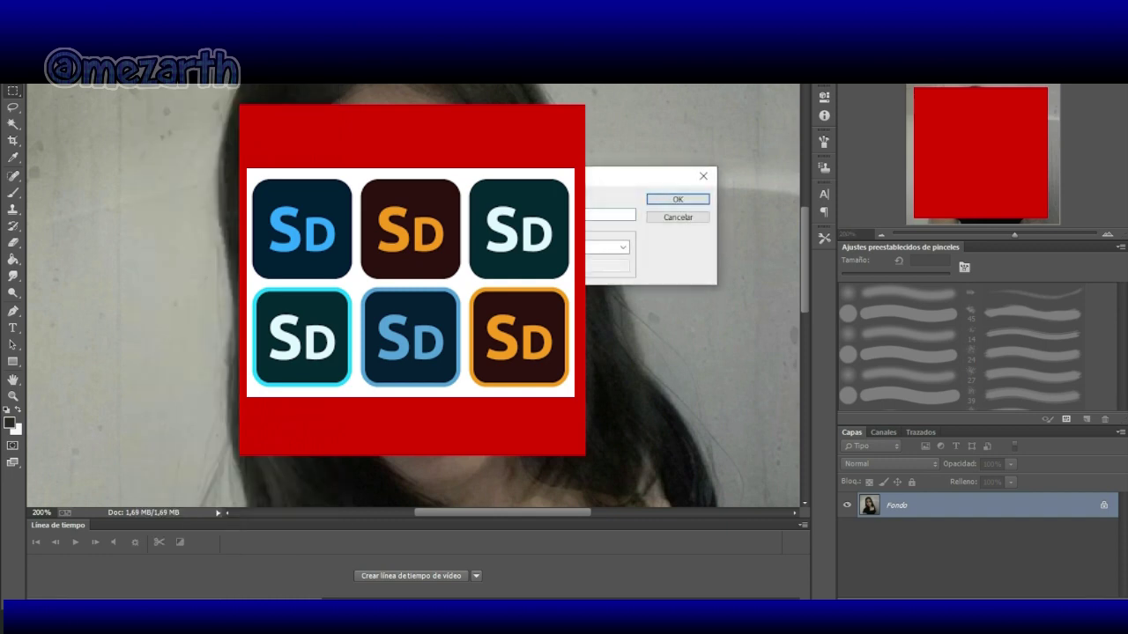
pyautogui.click(675, 200)
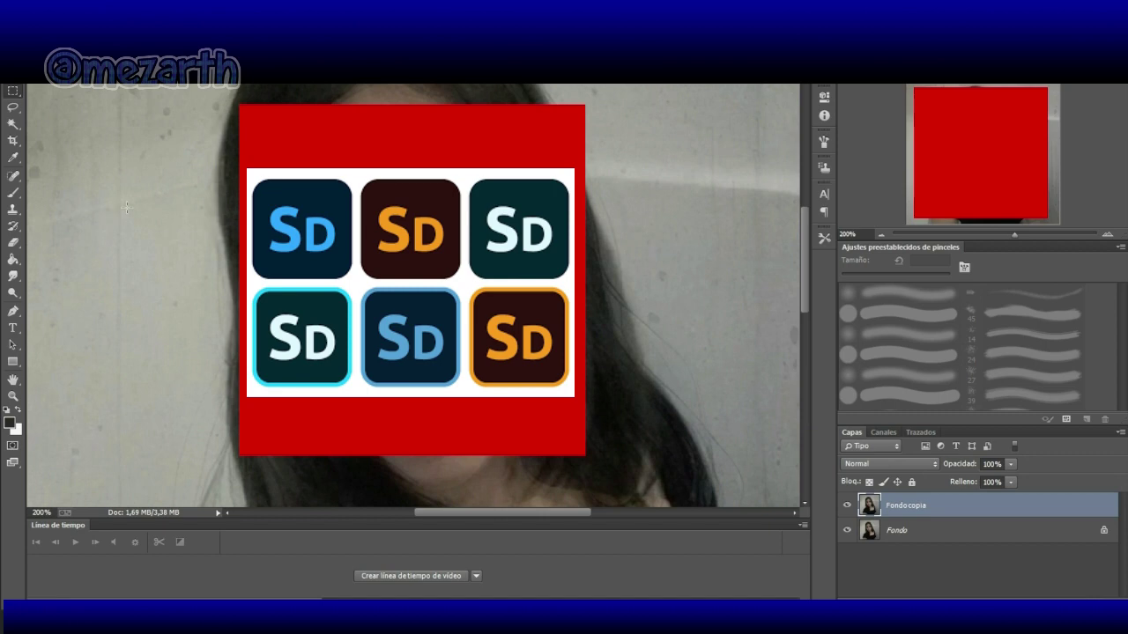
pyautogui.click(15, 158)
# Step: Sample a reddish tone from the photo, zoom to 400%, and switch to a 2 px brush
pyautogui.click(439, 428)
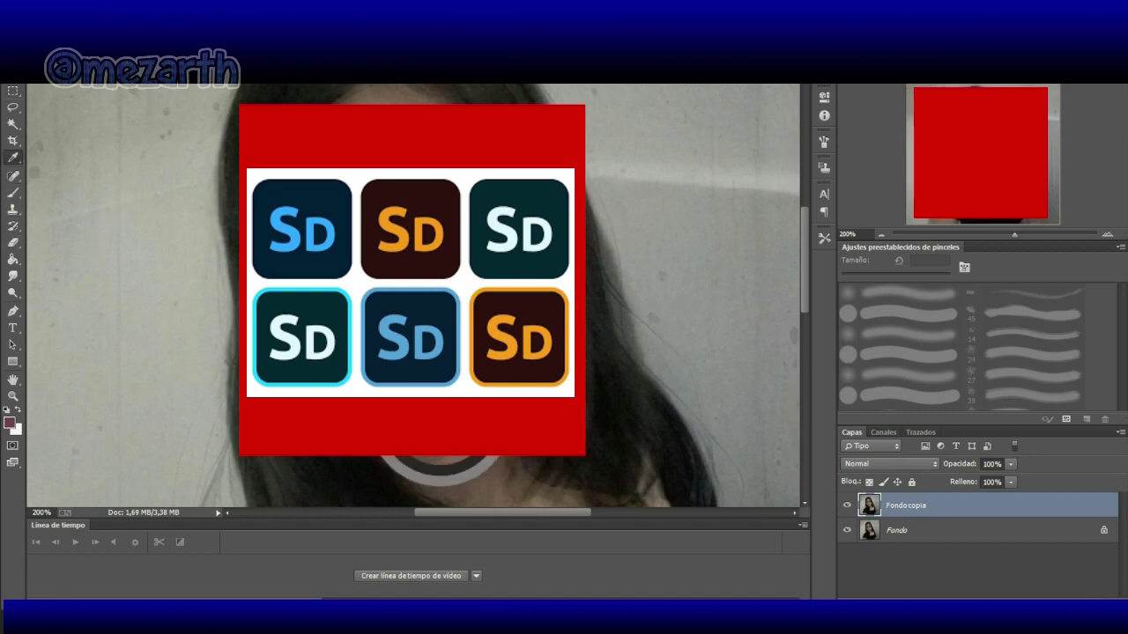
pyautogui.click(1107, 233)
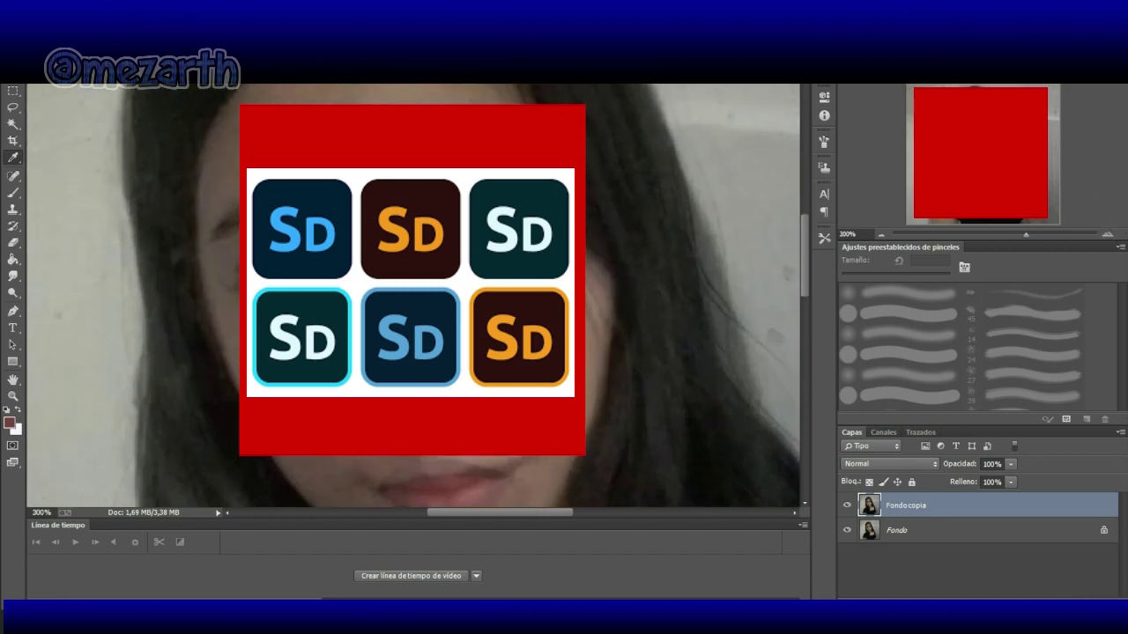
pyautogui.scroll(-4, 670, 270)
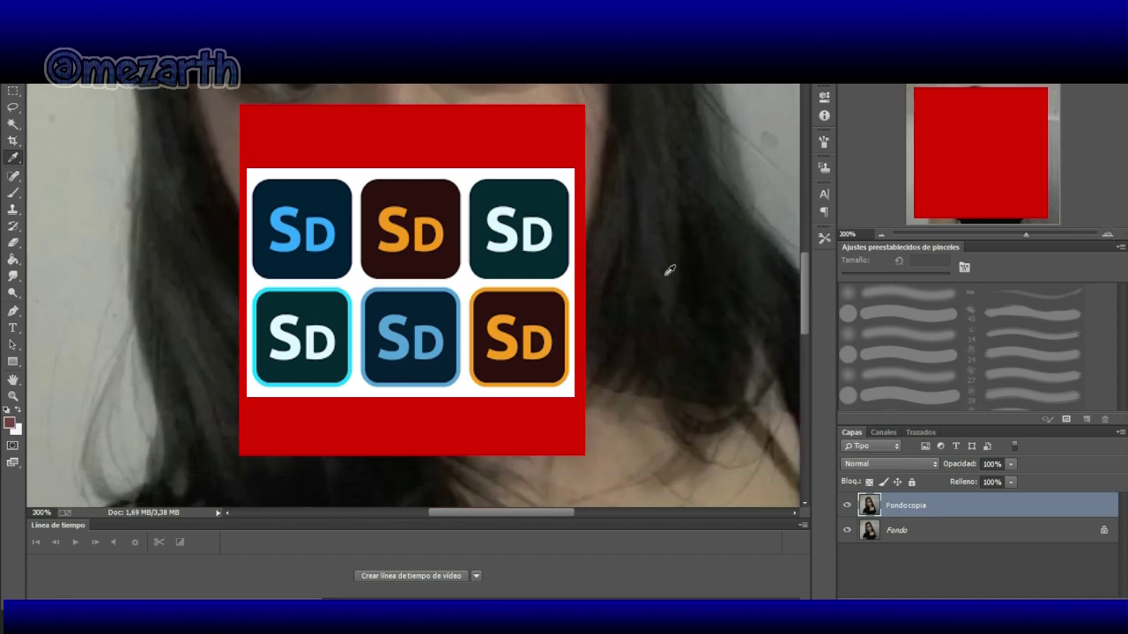
pyautogui.click(13, 192)
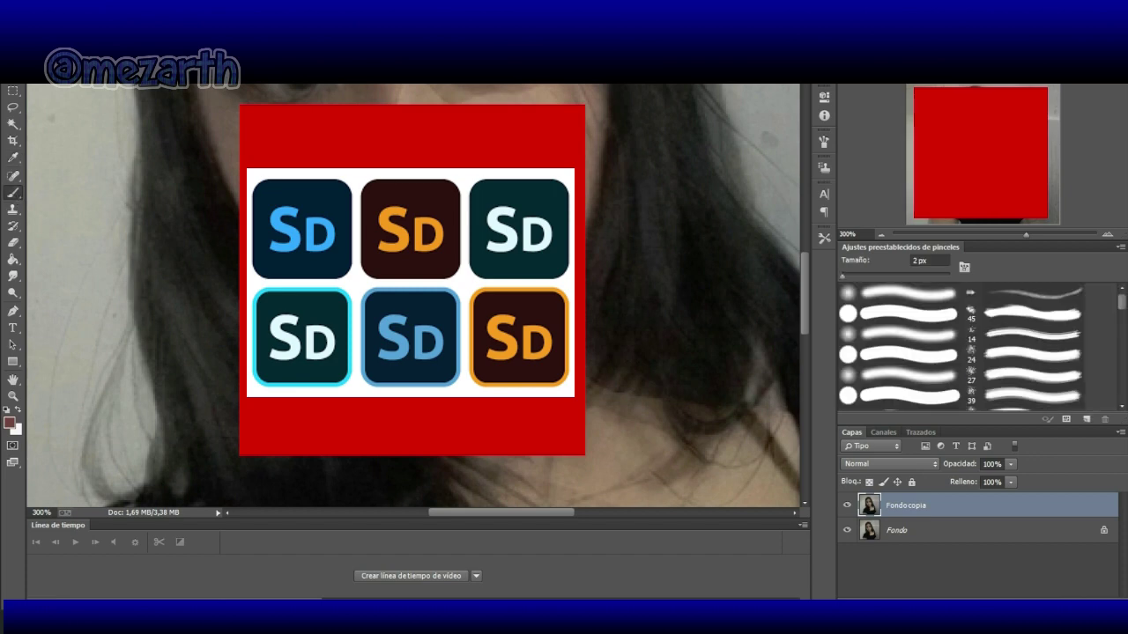
pyautogui.click(1107, 235)
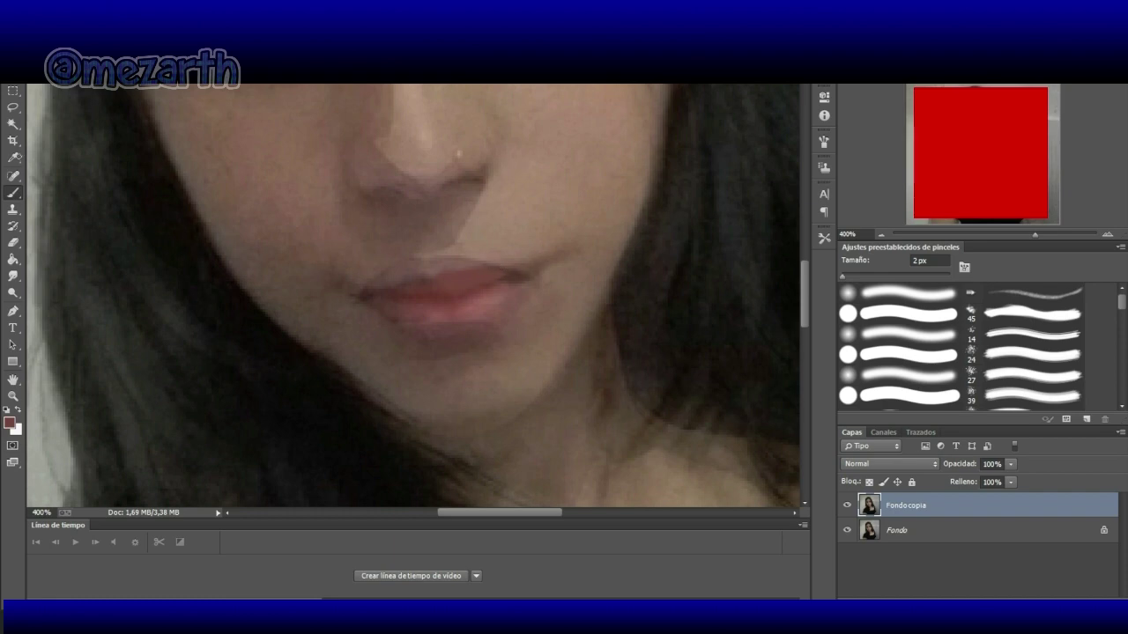
pyautogui.click(111, 134)
pyautogui.click(14, 157)
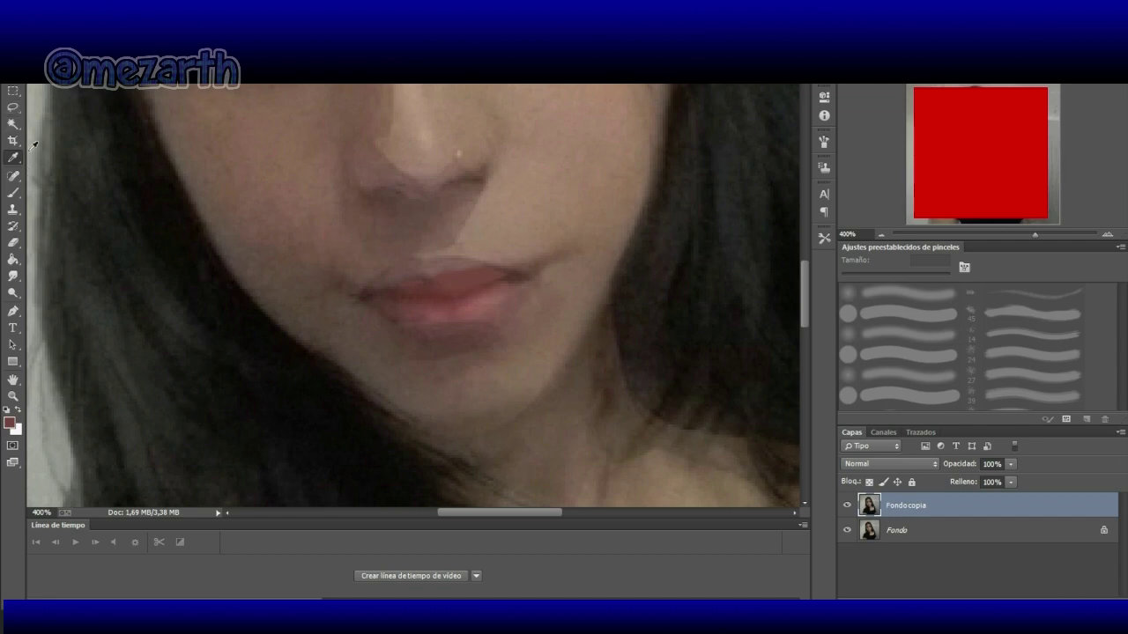
pyautogui.click(506, 289)
pyautogui.click(15, 195)
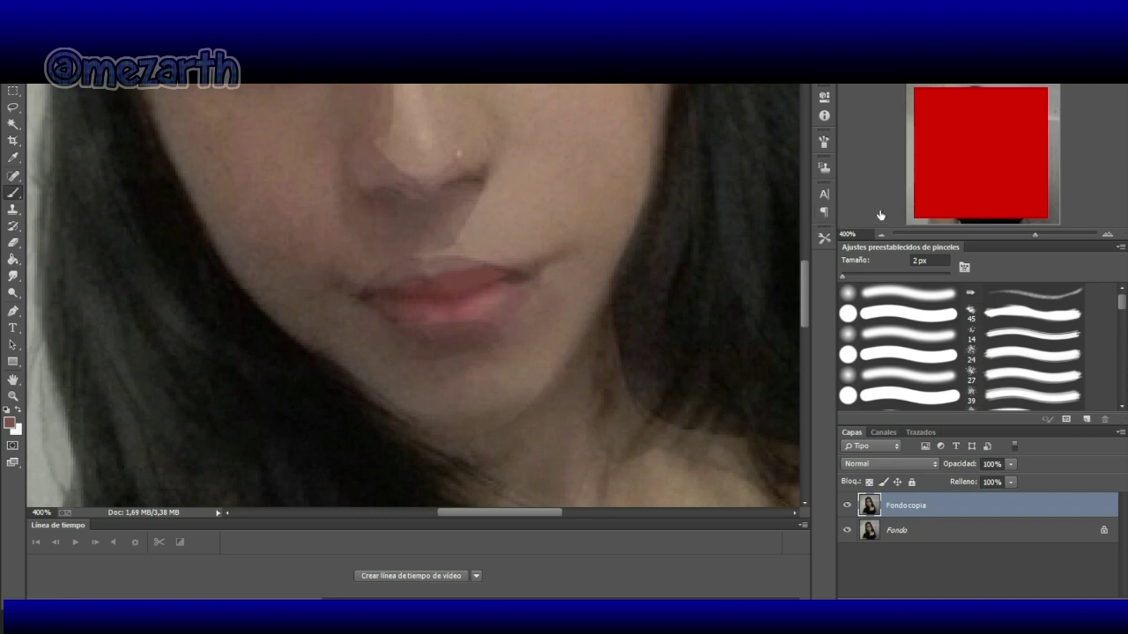
pyautogui.click(1108, 235)
pyautogui.click(1107, 235)
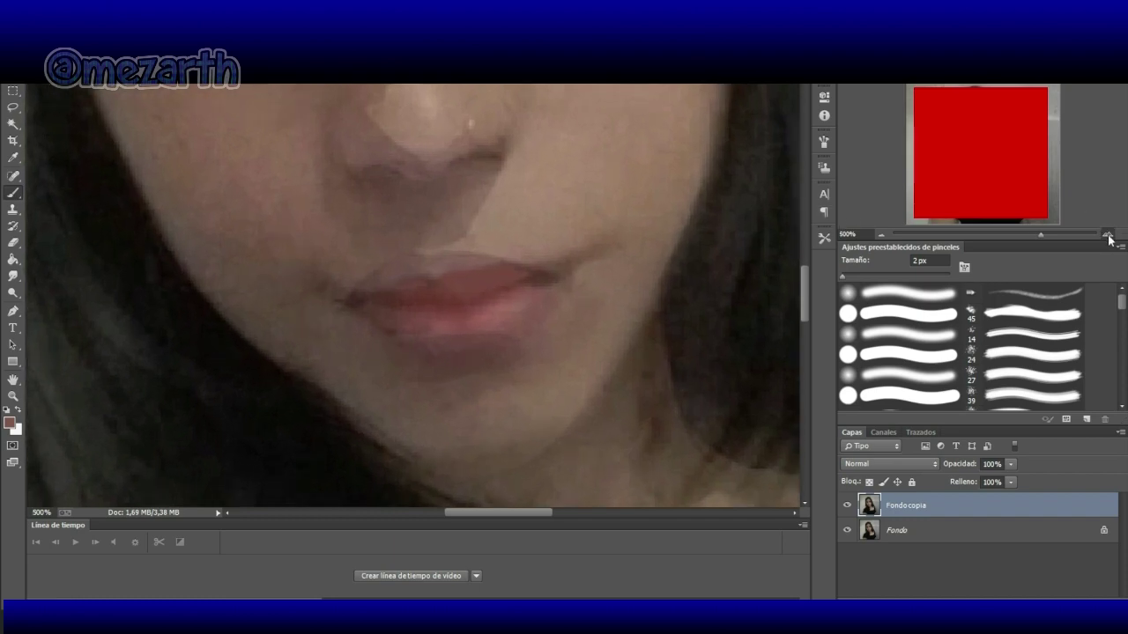
pyautogui.click(1107, 236)
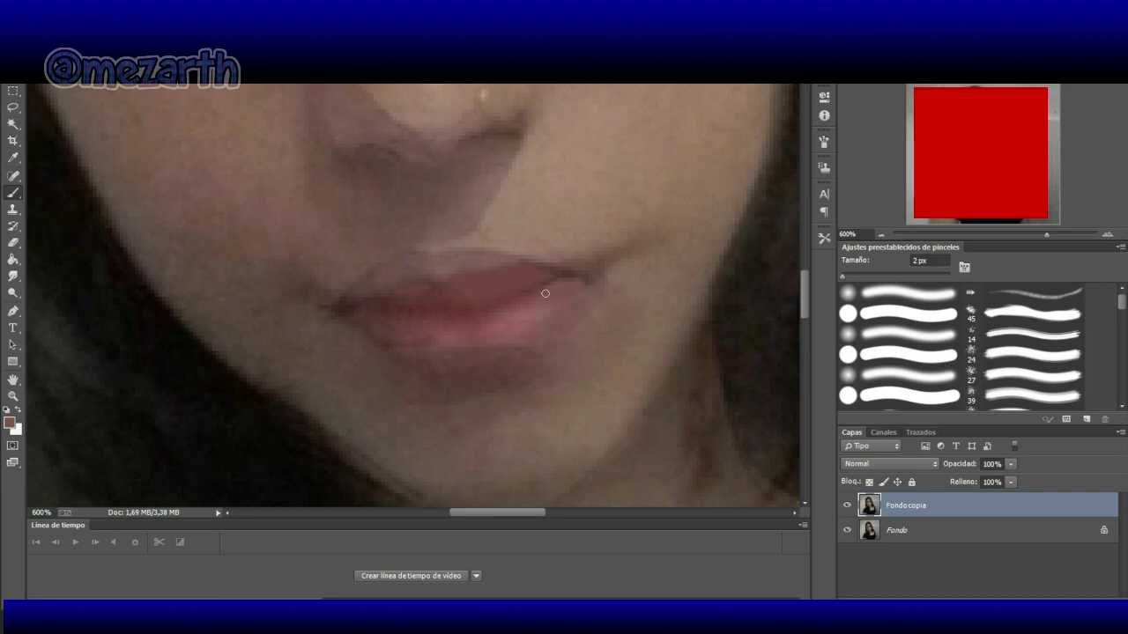
pyautogui.click(424, 289)
pyautogui.click(13, 158)
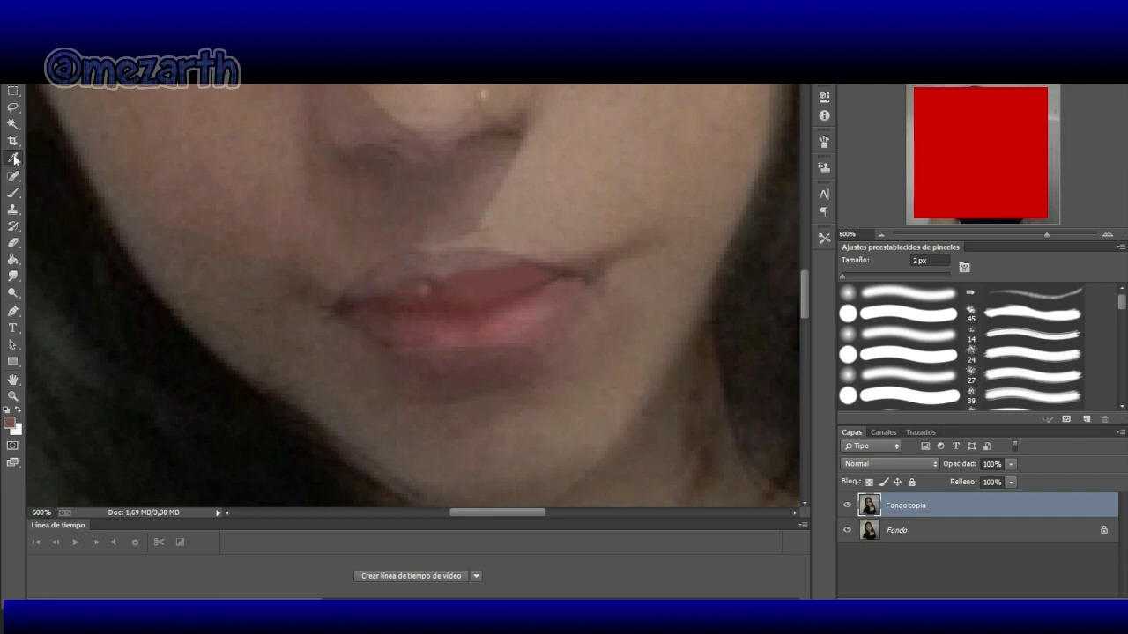
pyautogui.click(411, 295)
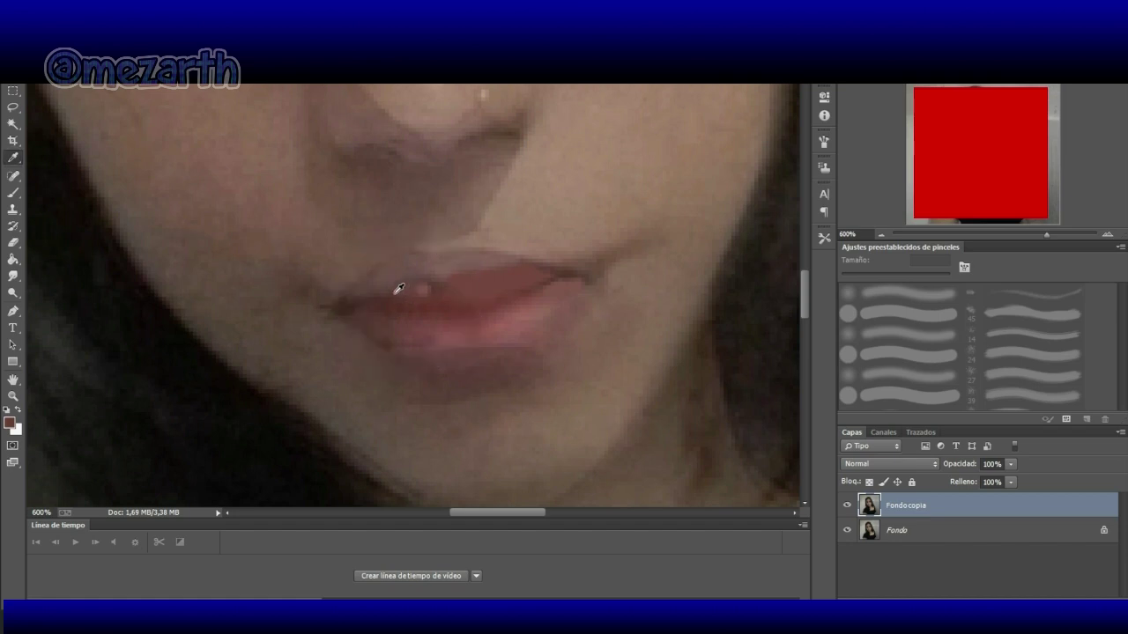
pyautogui.click(13, 192)
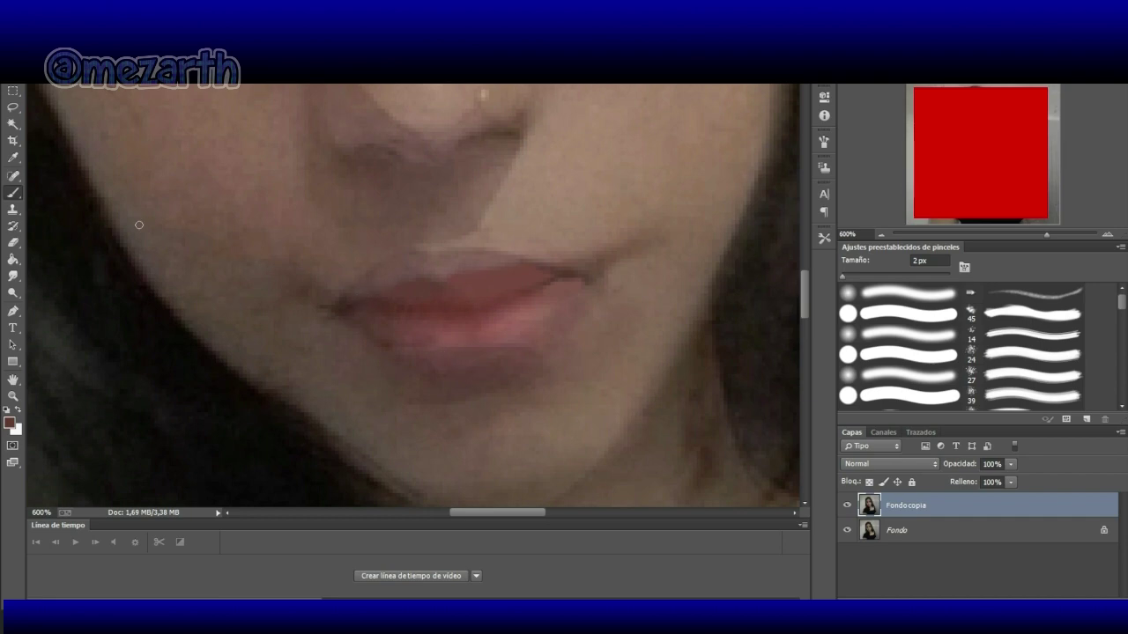
# Step: Toggle between Eyedropper and Brush, then pick Herramienta Desenfocar from the Blur/Smudge flyout
pyautogui.click(42, 177)
pyautogui.press('i')
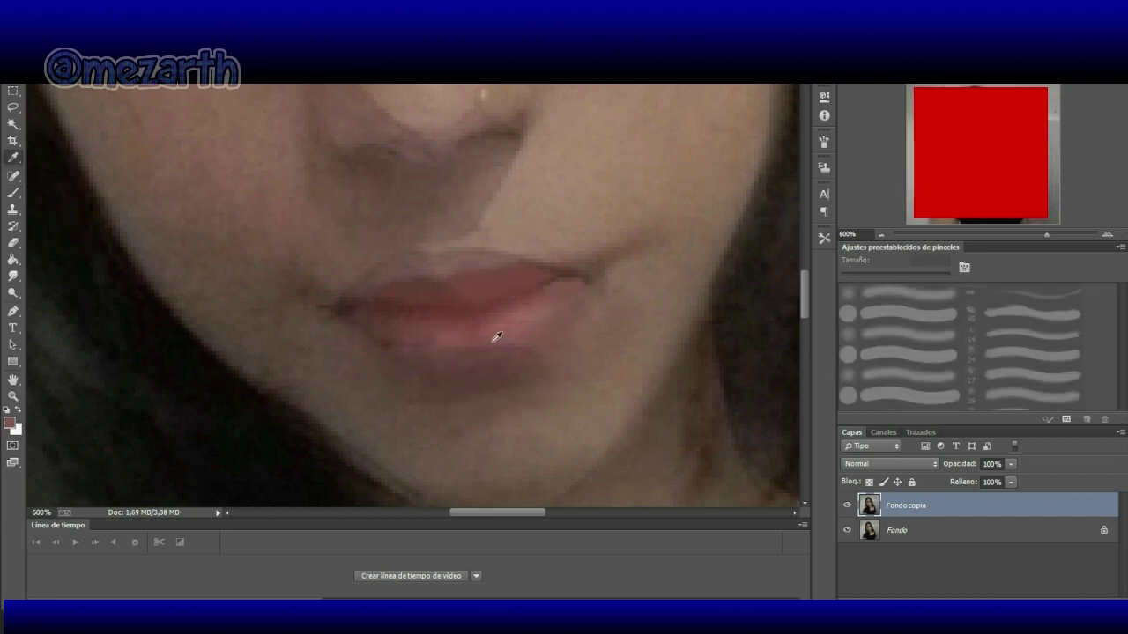
pyautogui.click(13, 195)
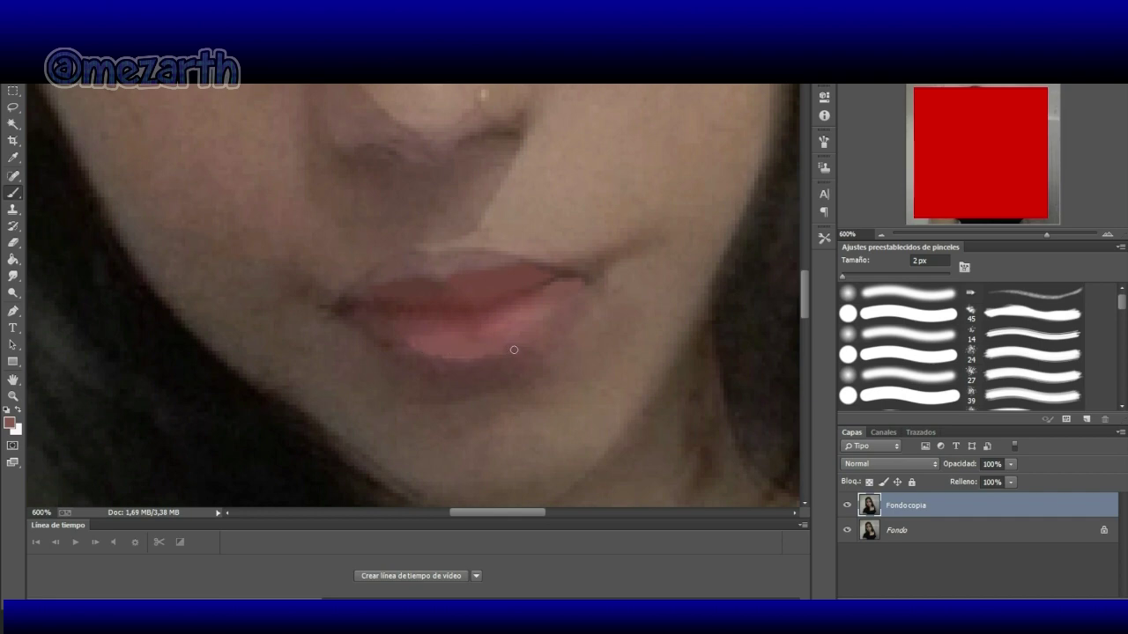
pyautogui.click(14, 277)
pyautogui.click(40, 274)
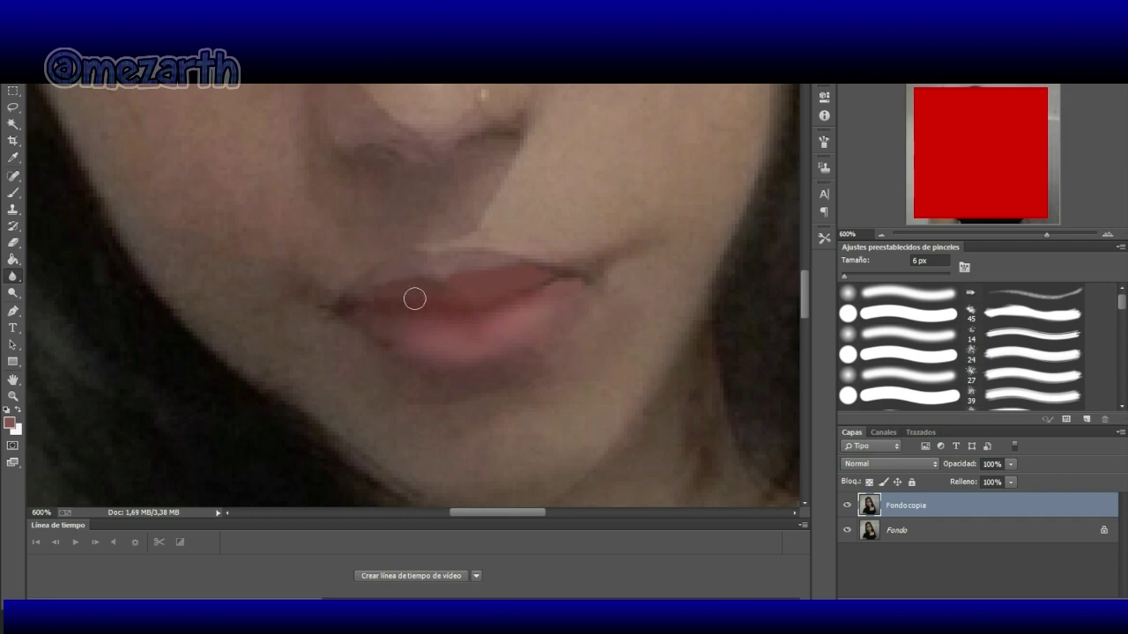
# Step: Blur the dark left and right corners of the lips into the surrounding skin
pyautogui.moveTo(379, 301)
pyautogui.mouseDown()
pyautogui.moveTo(323, 312)
pyautogui.moveTo(334, 306)
pyautogui.mouseUp()
pyautogui.moveTo(592, 276)
pyautogui.mouseDown()
pyautogui.moveTo(539, 277)
pyautogui.moveTo(596, 270)
pyautogui.moveTo(587, 272)
pyautogui.mouseUp()
# Step: Pan up to the eyes and sample the light grey eye highlight as the painting colour
pyautogui.press('v')
pyautogui.moveTo(804, 306); pyautogui.dragTo(802, 263)
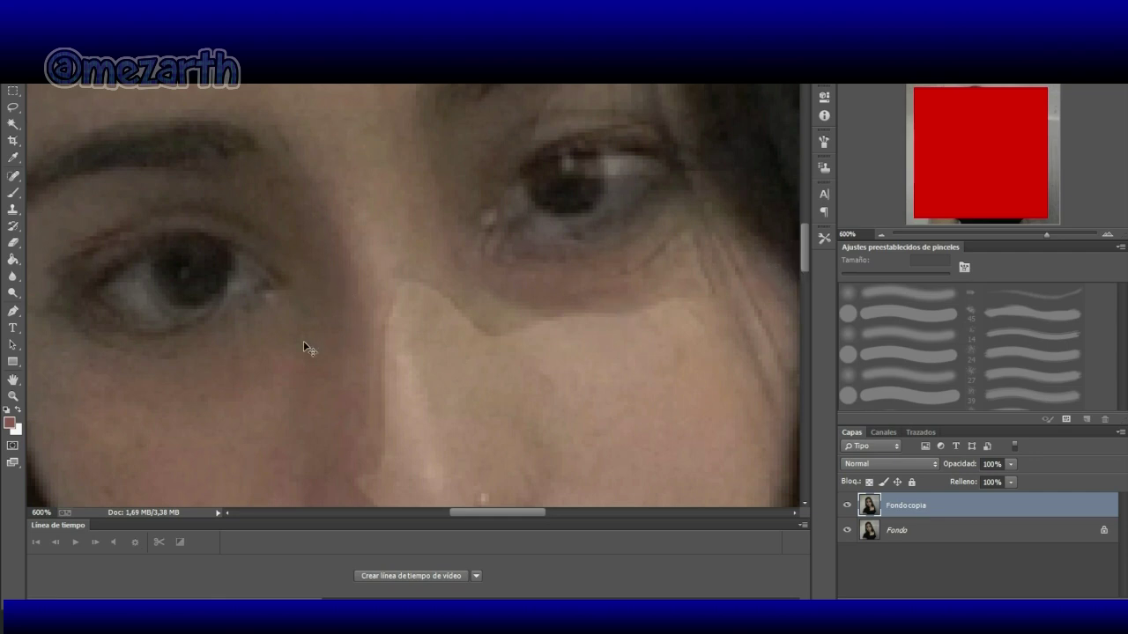
pyautogui.click(13, 157)
pyautogui.click(619, 159)
pyautogui.click(14, 192)
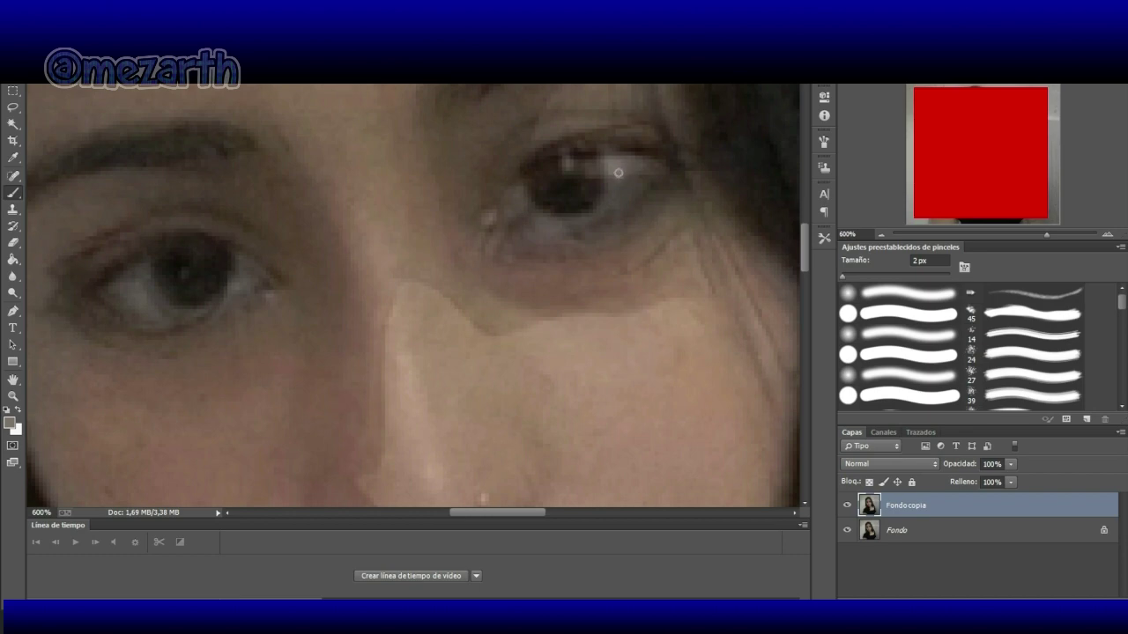
# Step: Paint the catchlight brighter and extend its lower arc down and to the left
pyautogui.moveTo(617, 168); pyautogui.dragTo(613, 195)
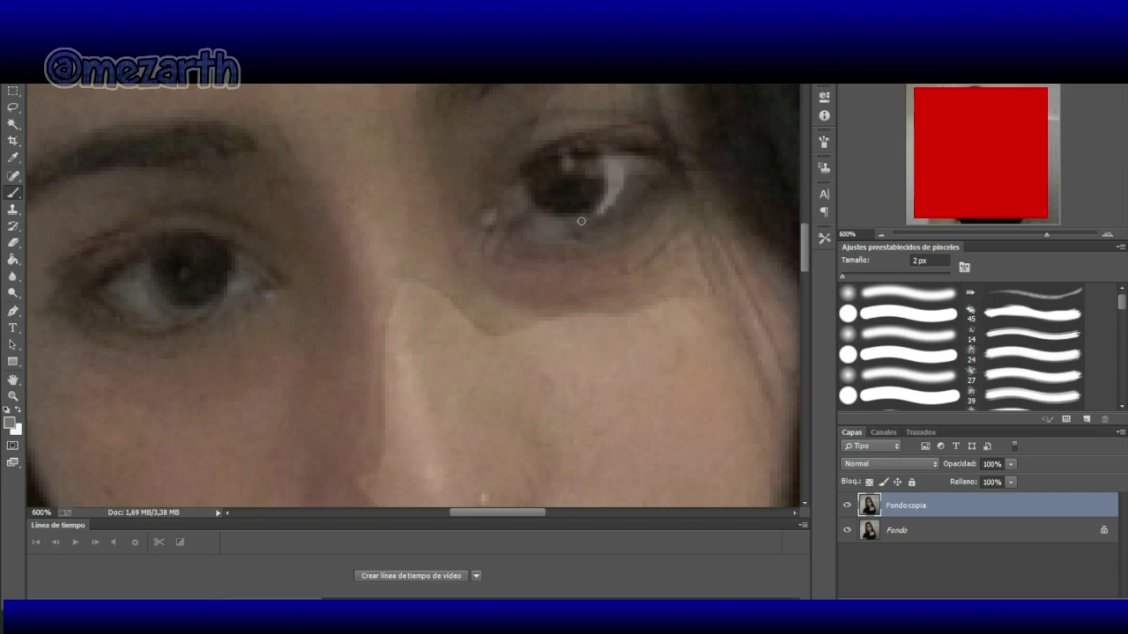
pyautogui.moveTo(579, 220); pyautogui.dragTo(555, 229)
pyautogui.moveTo(579, 221); pyautogui.dragTo(555, 221)
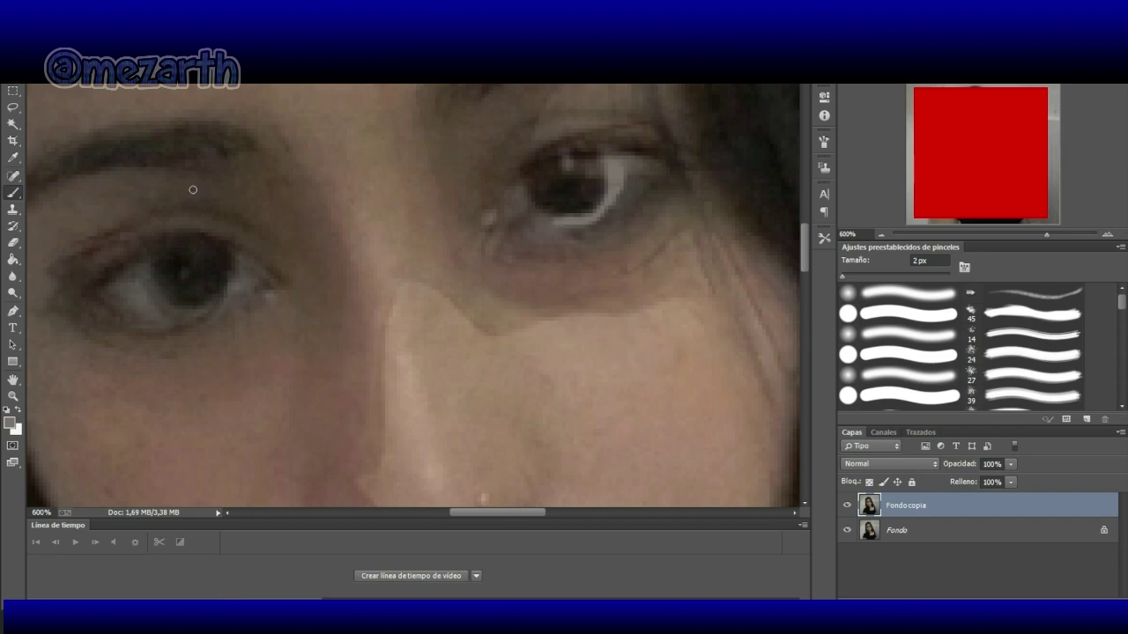
pyautogui.click(13, 157)
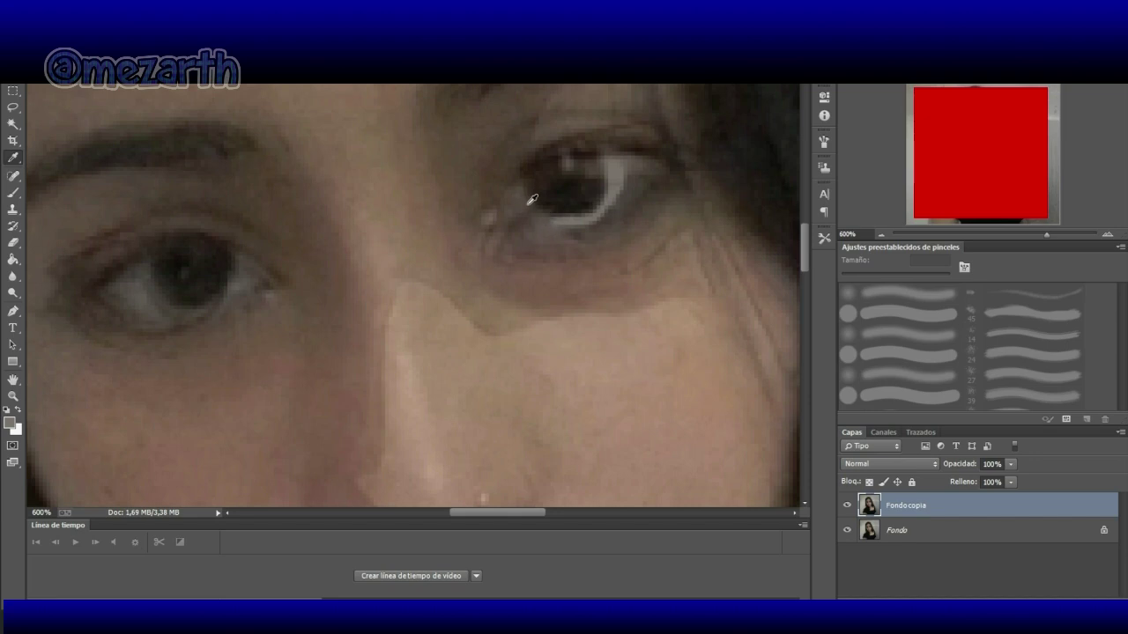
# Step: Sample eye tones and paint light 2 px highlights around the right edge of the iris
pyautogui.click(528, 198)
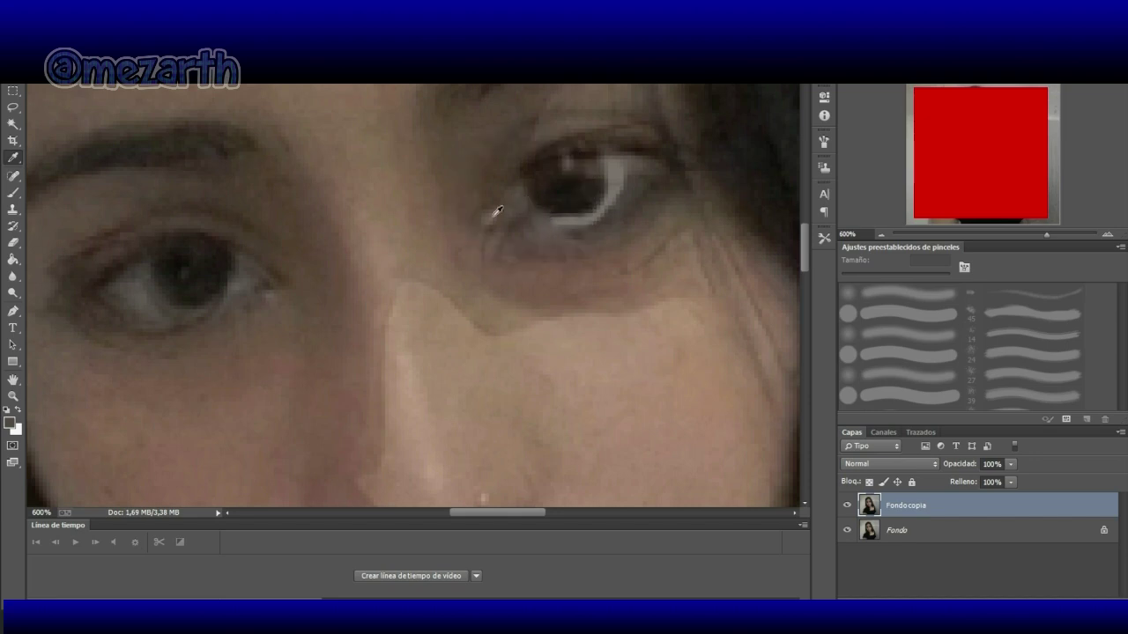
pyautogui.click(15, 193)
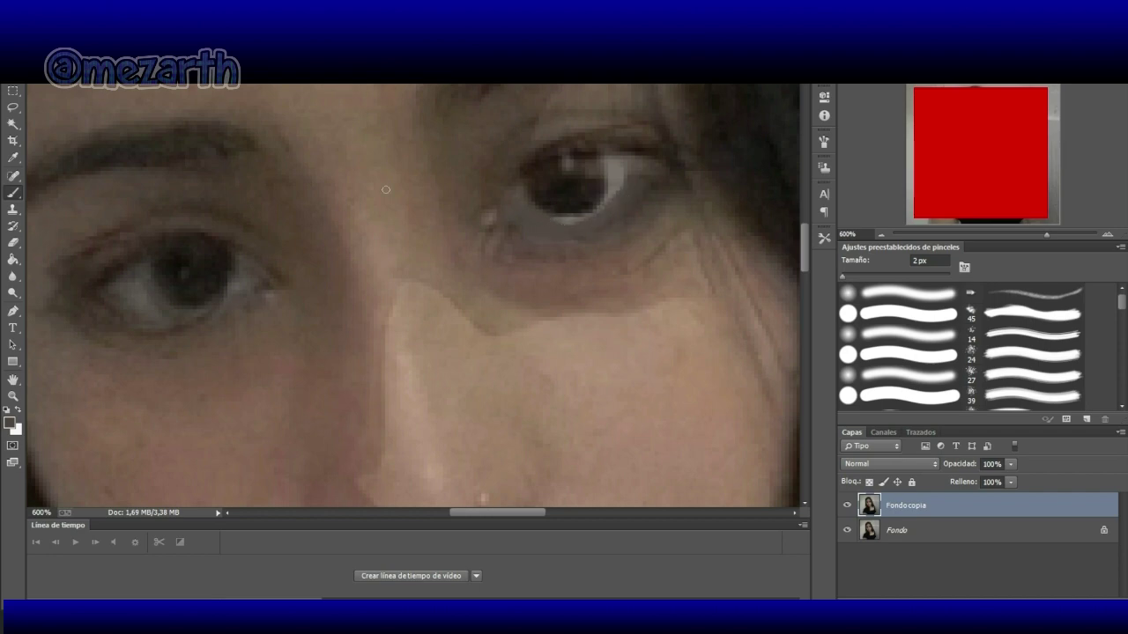
pyautogui.click(13, 157)
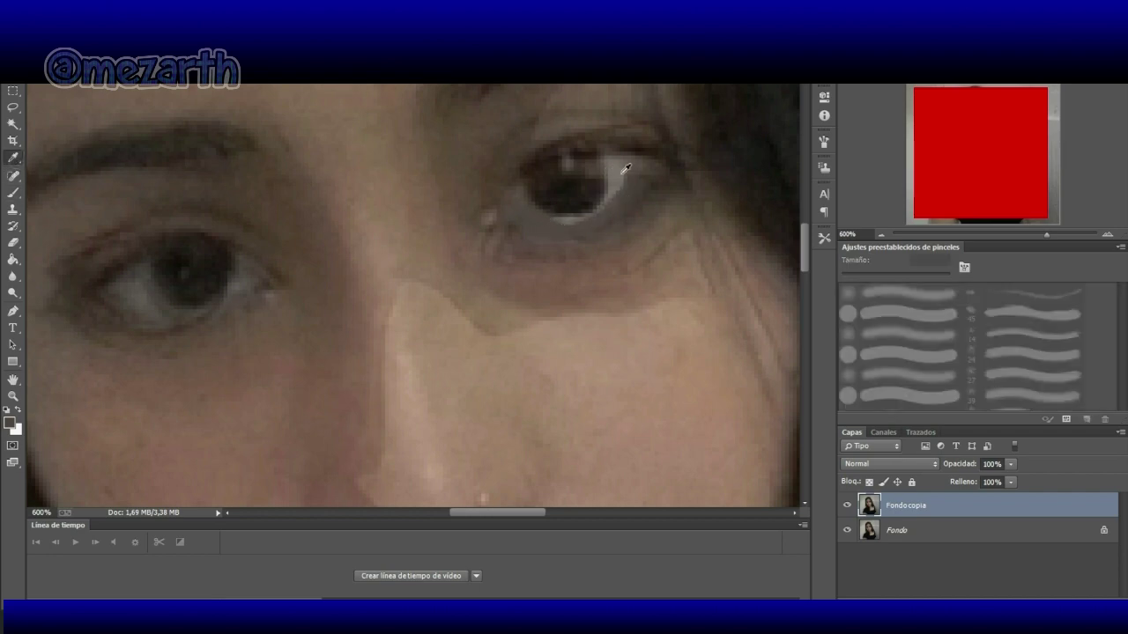
pyautogui.click(13, 192)
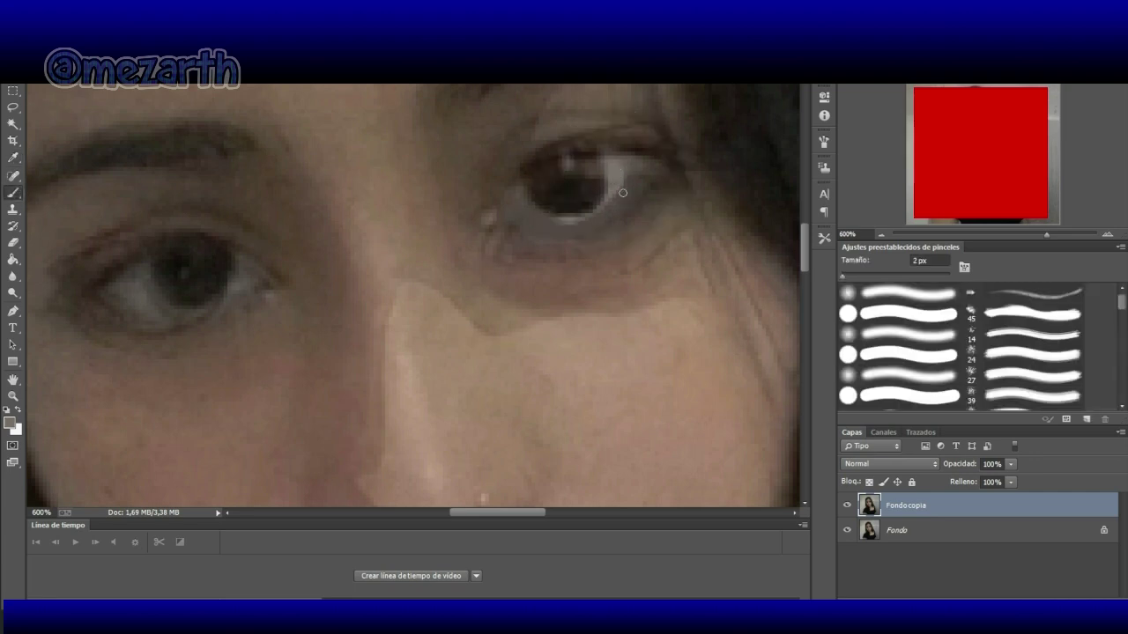
pyautogui.moveTo(616, 187); pyautogui.dragTo(601, 212)
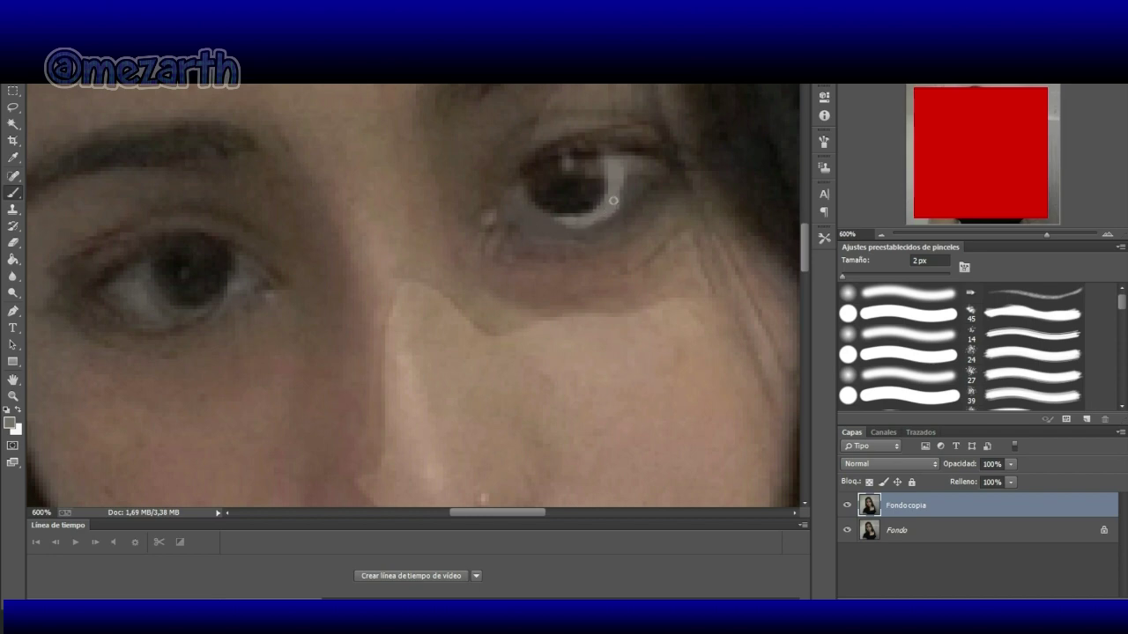
pyautogui.moveTo(616, 208); pyautogui.dragTo(620, 165)
pyautogui.moveTo(632, 175)
pyautogui.mouseDown()
pyautogui.moveTo(636, 190)
pyautogui.moveTo(624, 165)
pyautogui.moveTo(637, 188)
pyautogui.moveTo(617, 202)
pyautogui.moveTo(632, 183)
pyautogui.mouseUp()
# Step: Blur the eye white, the lower lid and the skin under the left eye
pyautogui.click(14, 278)
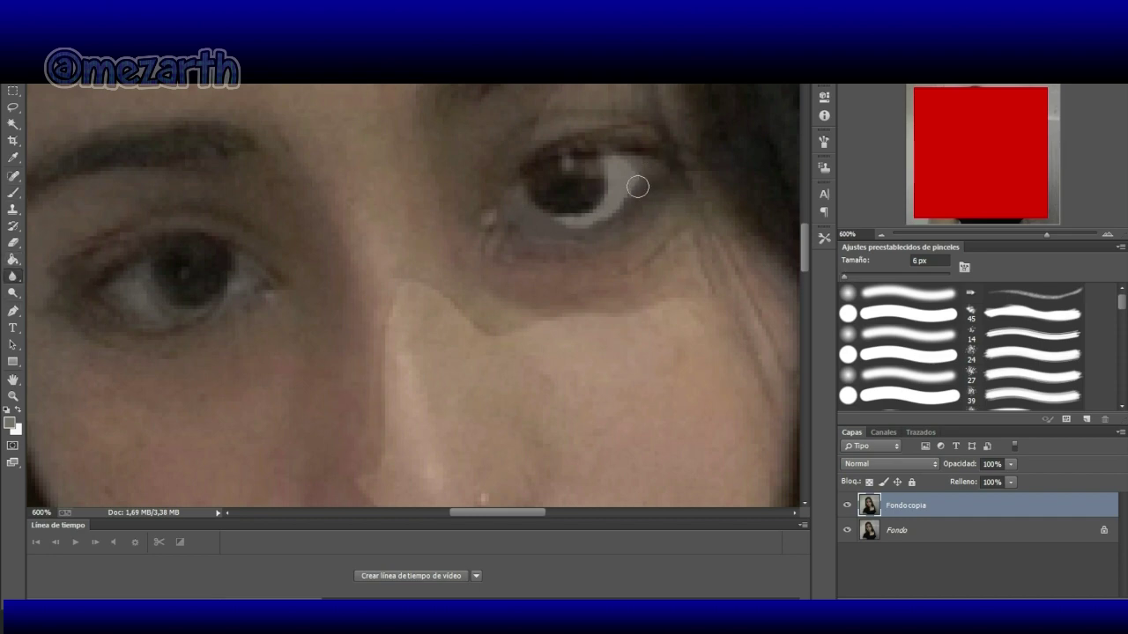
pyautogui.moveTo(625, 205)
pyautogui.mouseDown()
pyautogui.moveTo(588, 230)
pyautogui.moveTo(624, 202)
pyautogui.moveTo(582, 229)
pyautogui.moveTo(596, 217)
pyautogui.moveTo(540, 221)
pyautogui.moveTo(578, 227)
pyautogui.moveTo(597, 221)
pyautogui.moveTo(552, 225)
pyautogui.moveTo(617, 210)
pyautogui.moveTo(552, 224)
pyautogui.moveTo(612, 212)
pyautogui.moveTo(640, 161)
pyautogui.moveTo(607, 153)
pyautogui.moveTo(673, 167)
pyautogui.moveTo(693, 147)
pyautogui.mouseUp()
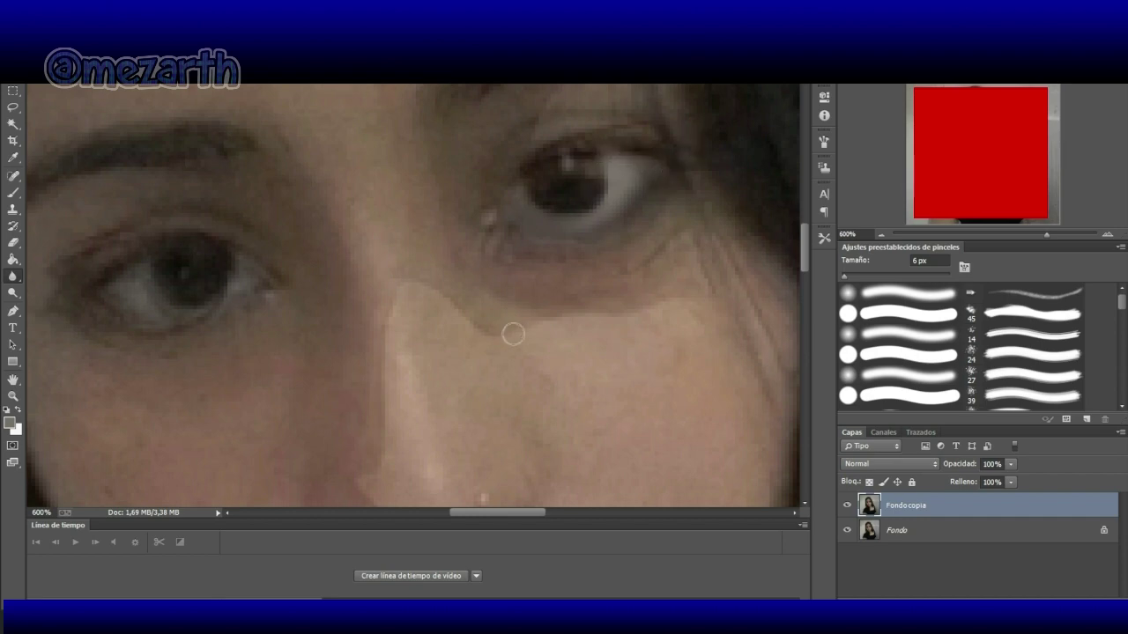
pyautogui.moveTo(259, 337)
pyautogui.mouseDown()
pyautogui.moveTo(246, 355)
pyautogui.moveTo(264, 330)
pyautogui.moveTo(253, 337)
pyautogui.mouseUp()
# Step: Zoom out to the whole photo and open the next selfie frame via Archivo > Abrir
pyautogui.click(879, 236)
pyautogui.click(880, 235)
pyautogui.click(880, 236)
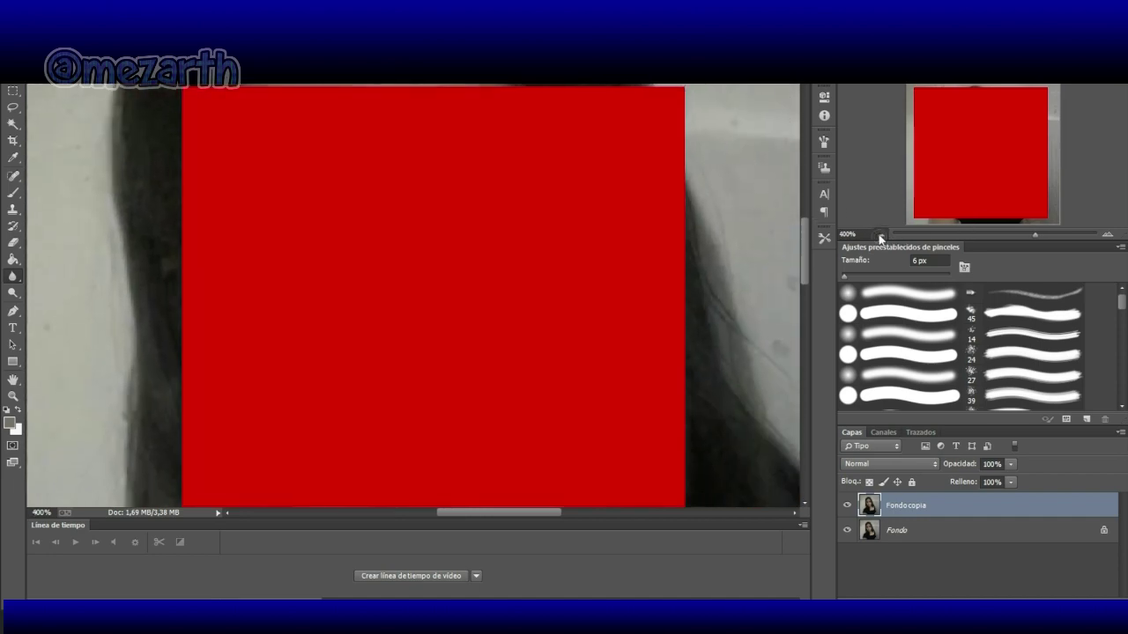
pyautogui.click(879, 235)
pyautogui.click(880, 235)
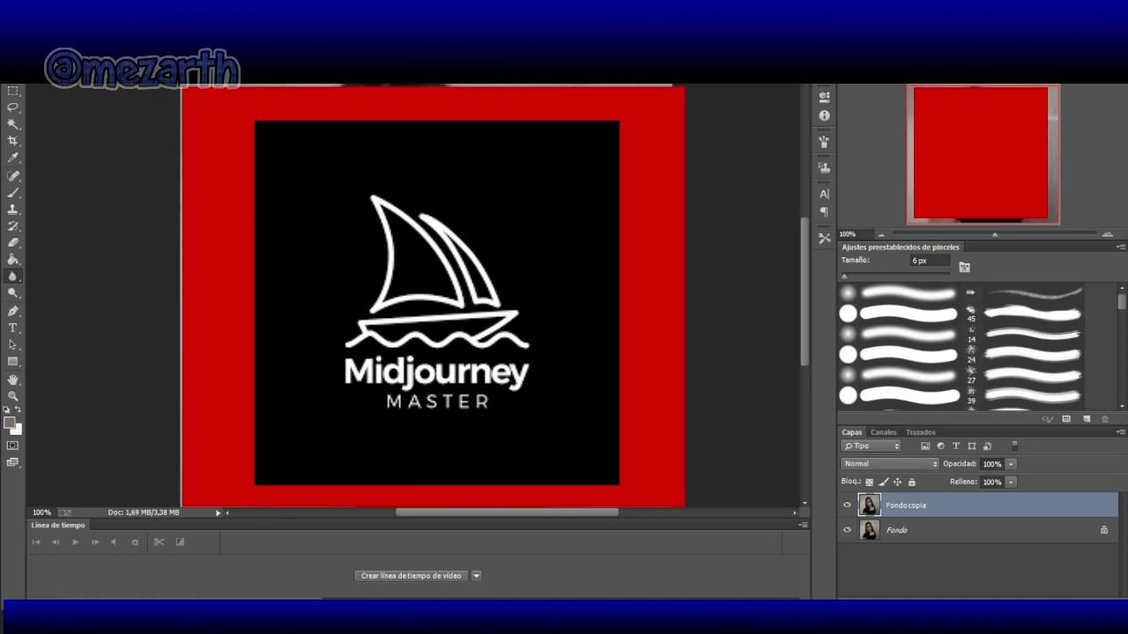
pyautogui.hotkey('alt', 'a')
pyautogui.hotkey('ctrl', 'o')
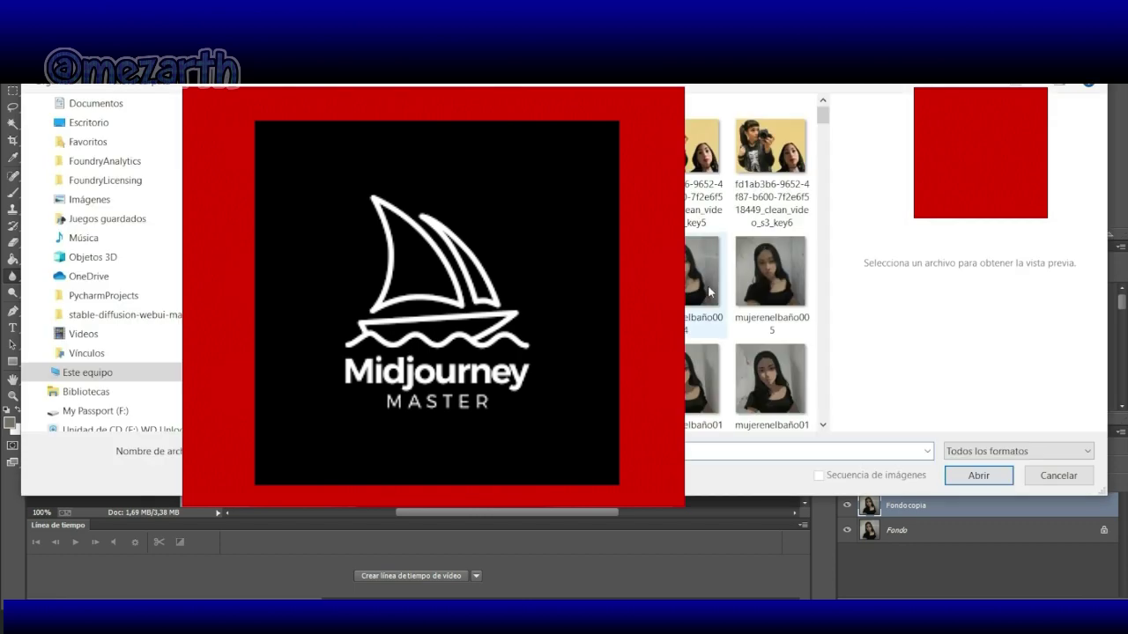
pyautogui.click(692, 284)
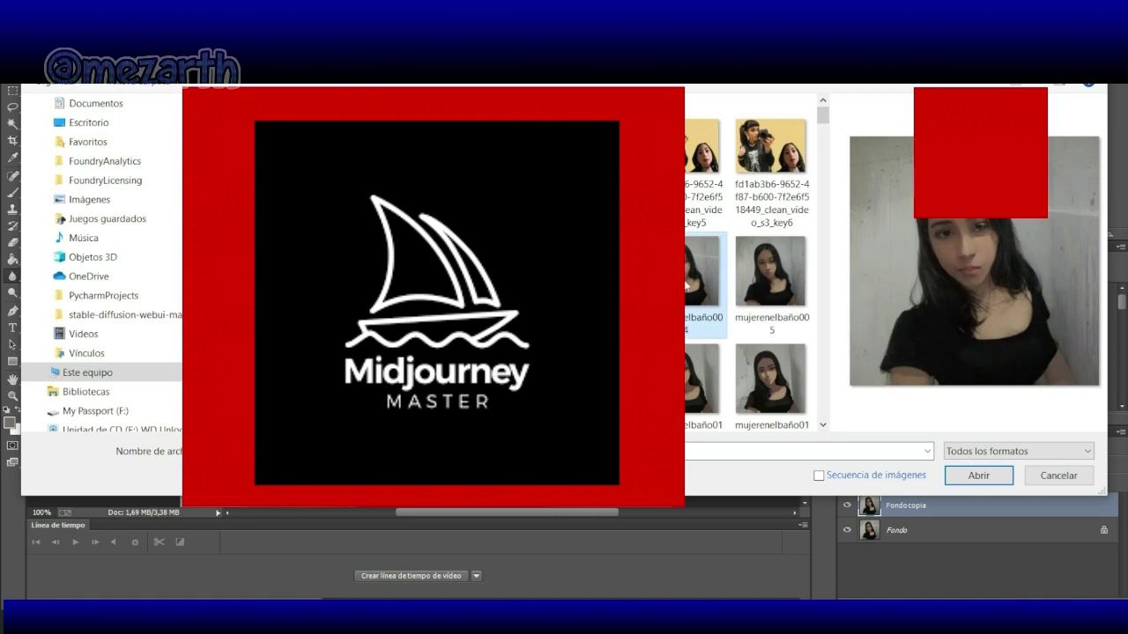
pyautogui.click(960, 475)
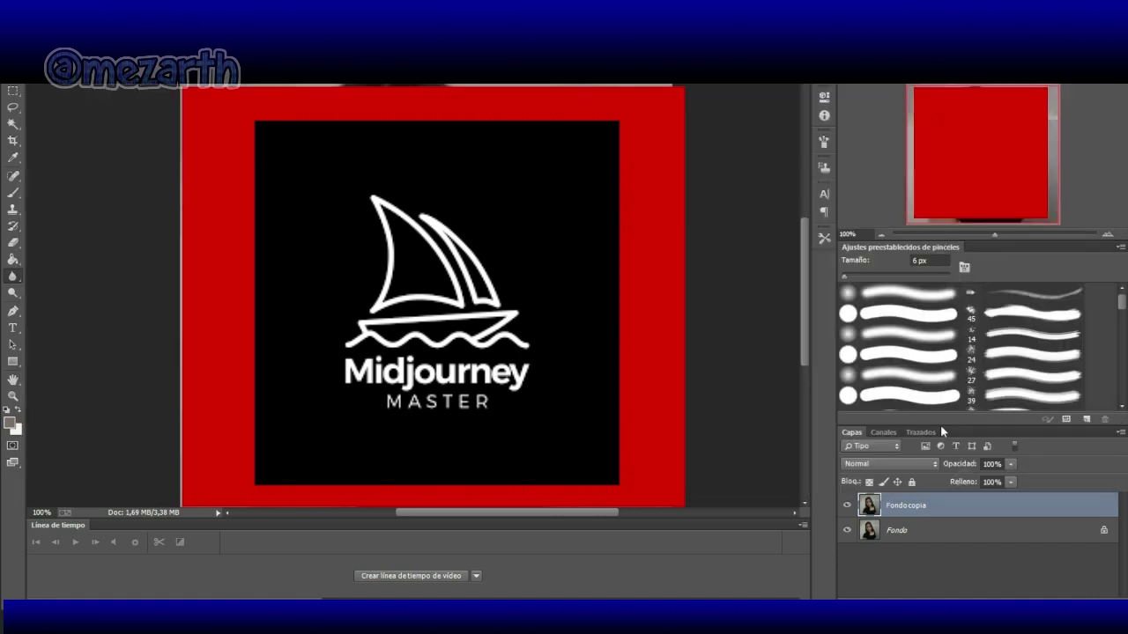
# Step: Set the view back to 100% and duplicate the background layer as Fondo copia
pyautogui.click(1108, 236)
pyautogui.click(1107, 236)
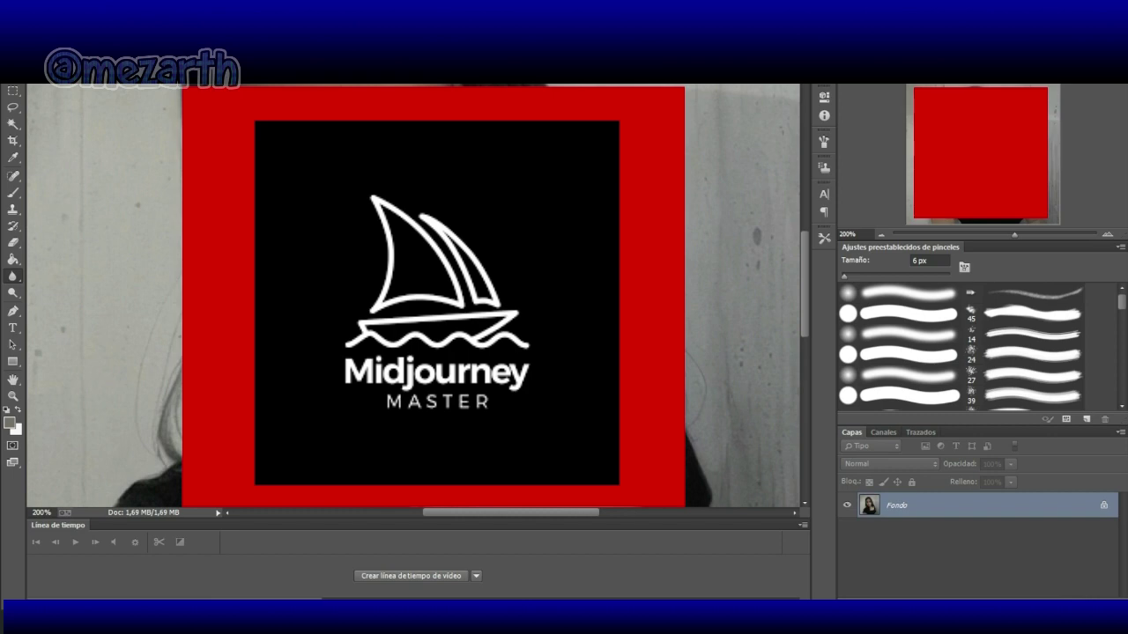
pyautogui.click(881, 235)
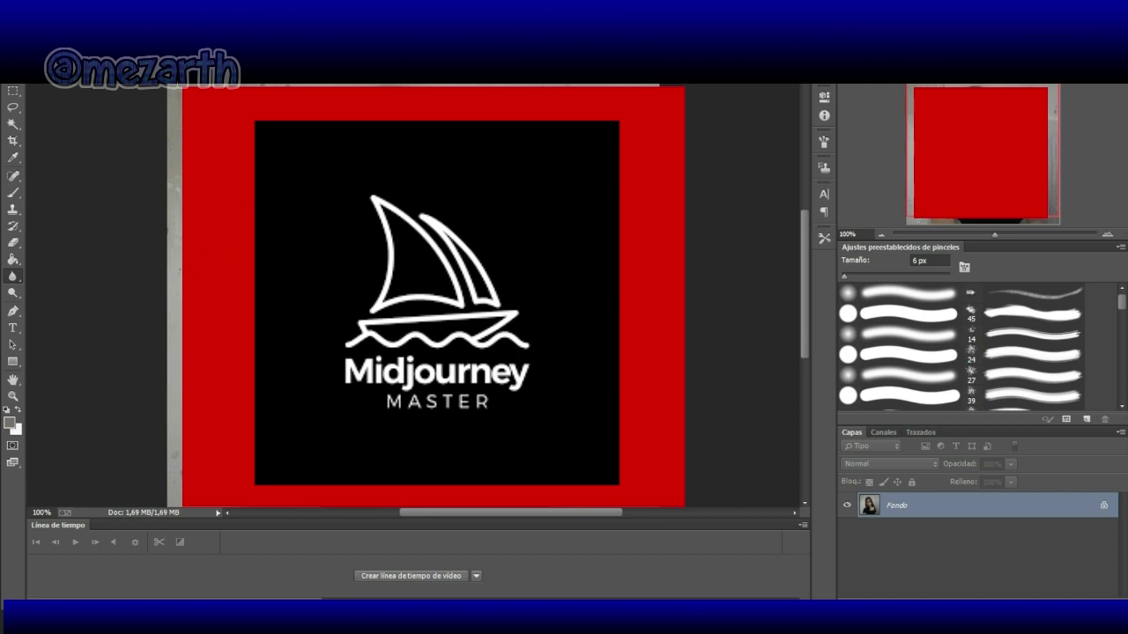
pyautogui.hotkey('ctrl', 'j')
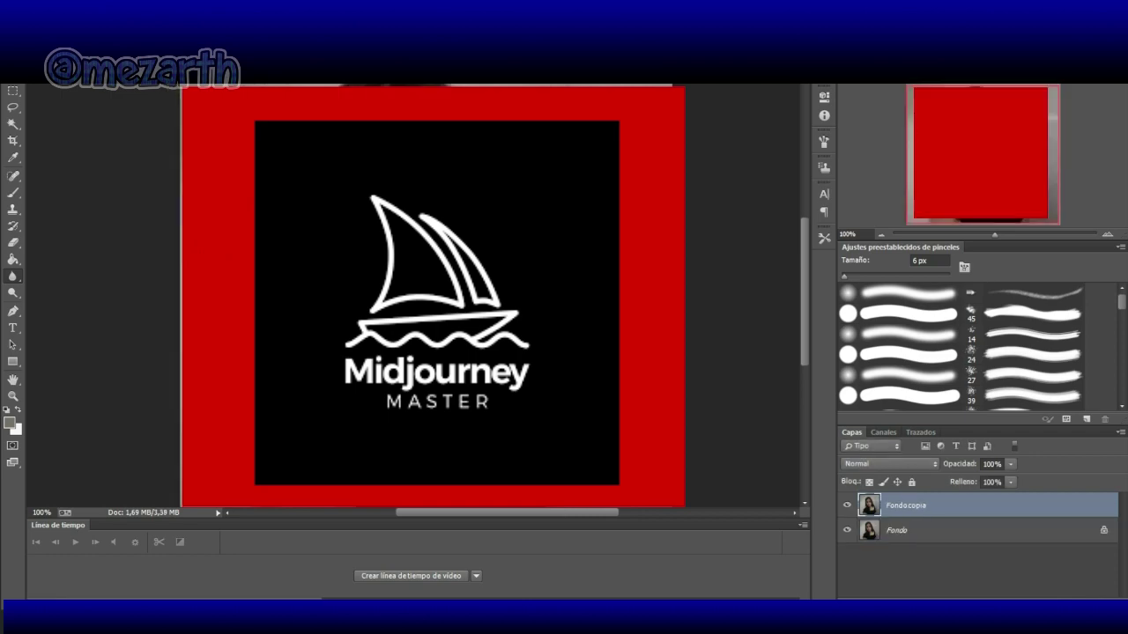
pyautogui.click(44, 76)
# Step: Save the image under a new name as JPEG mujerenelbaño003
pyautogui.click(73, 211)
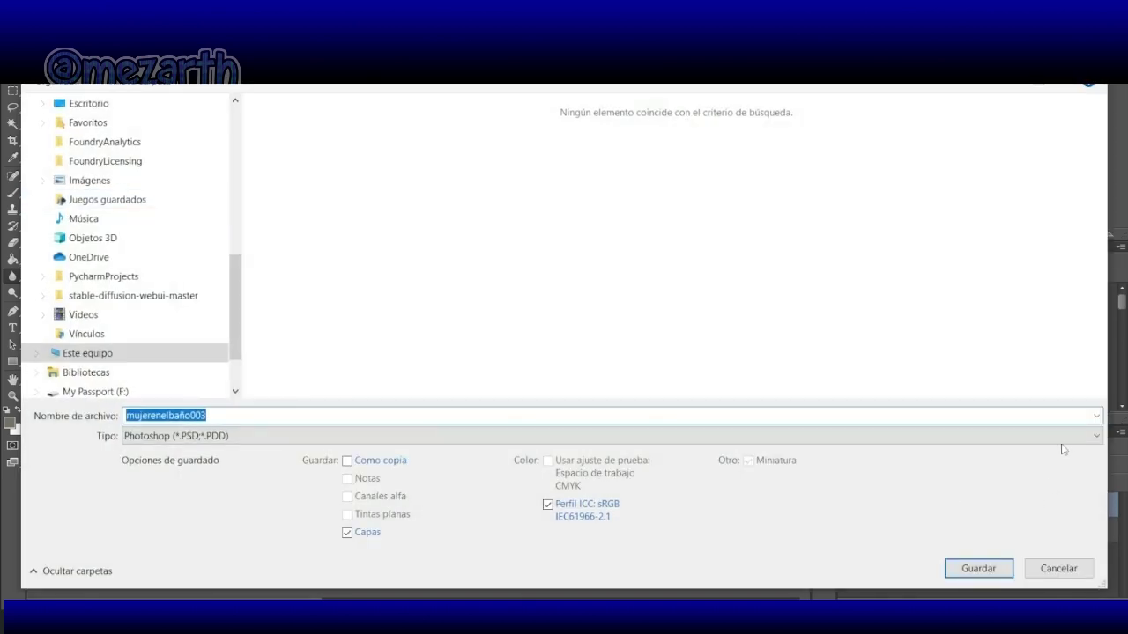
pyautogui.click(1098, 437)
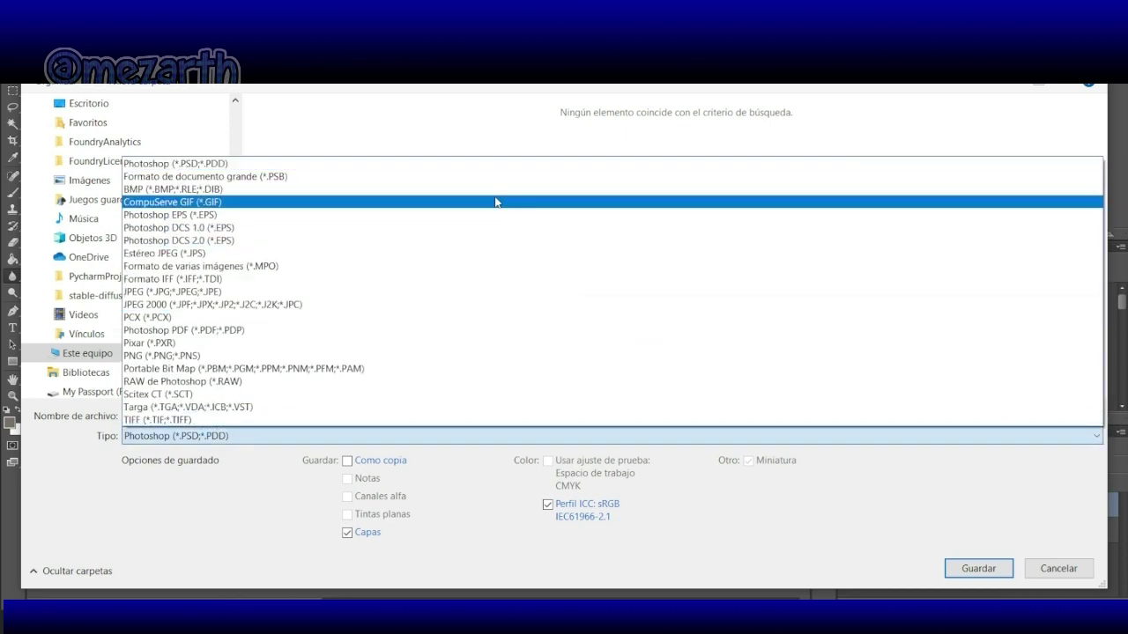
pyautogui.click(440, 295)
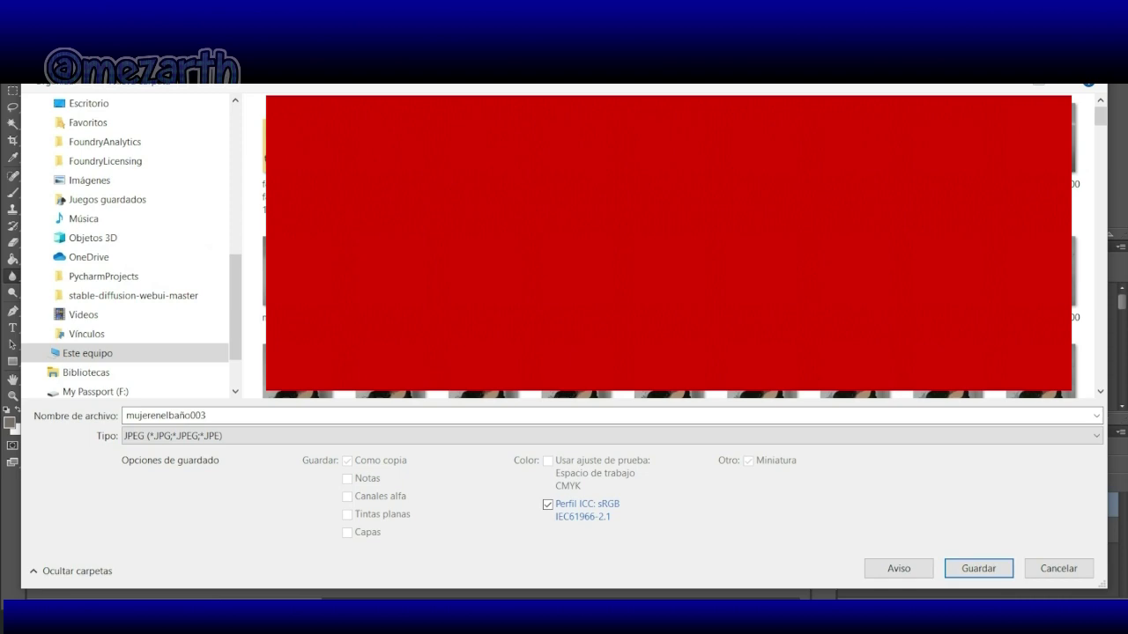
pyautogui.click(974, 569)
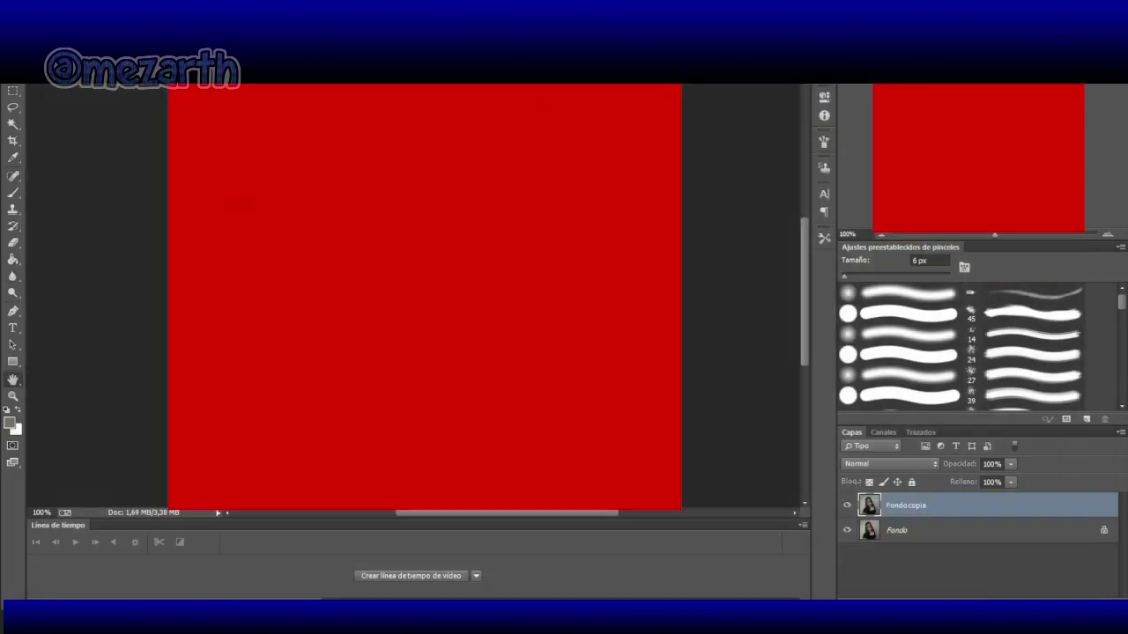
# Step: Duplicate the background layer again and minimize Photoshop to reveal the desktop
pyautogui.press('r')
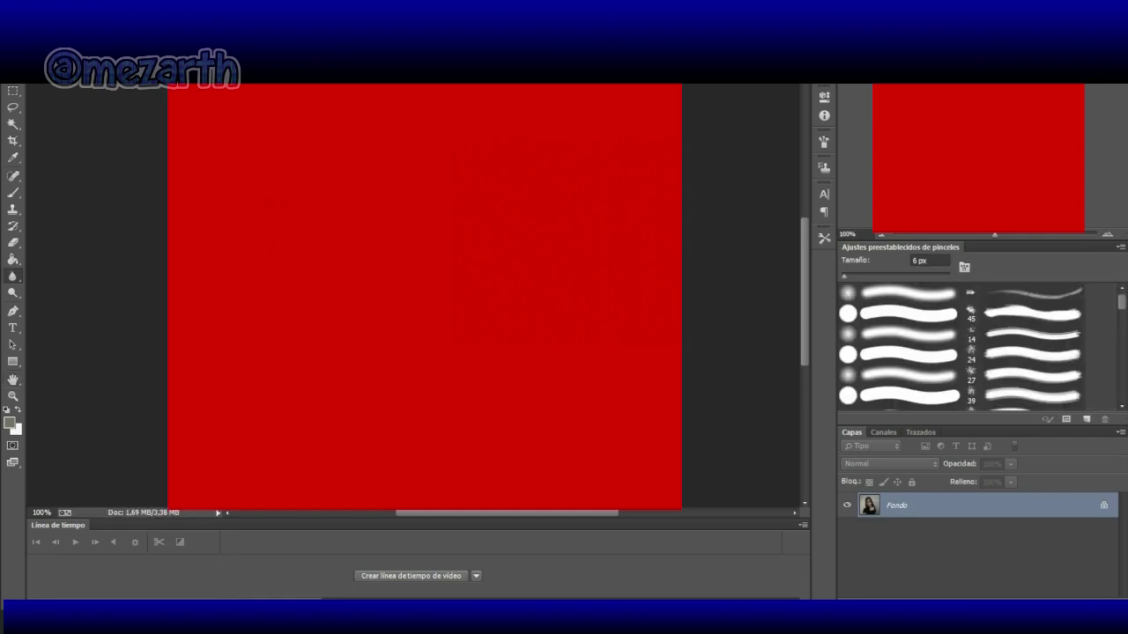
pyautogui.hotkey('ctrl', 'j')
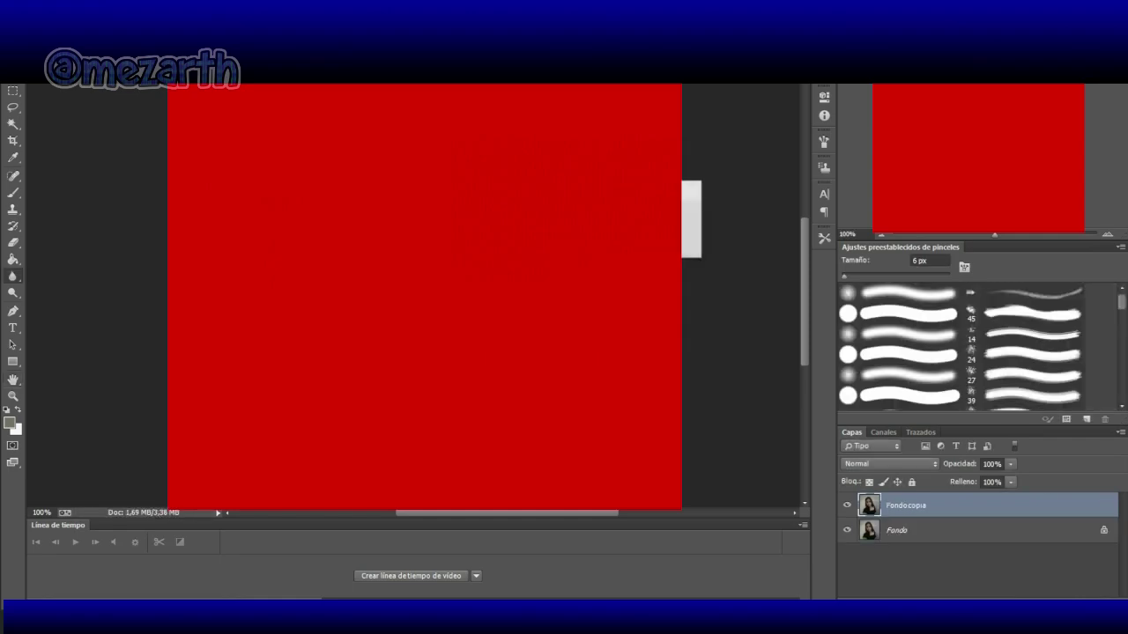
pyautogui.press('super+d')
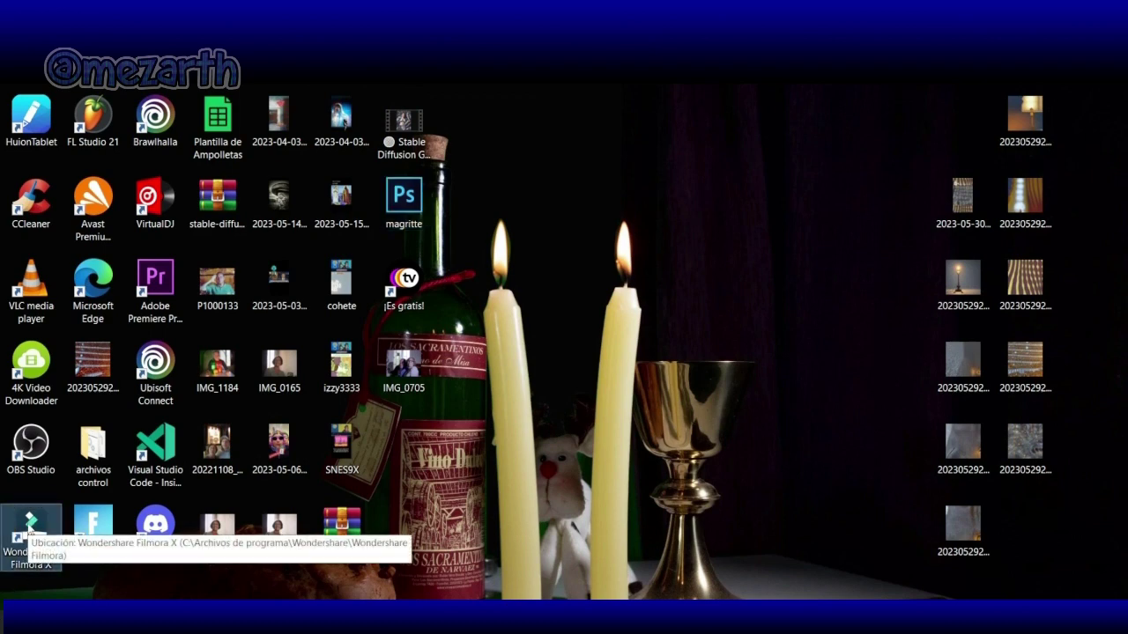
# Step: Launch Filmora from its desktop shortcut and create a new empty project
pyautogui.doubleClick(30, 529)
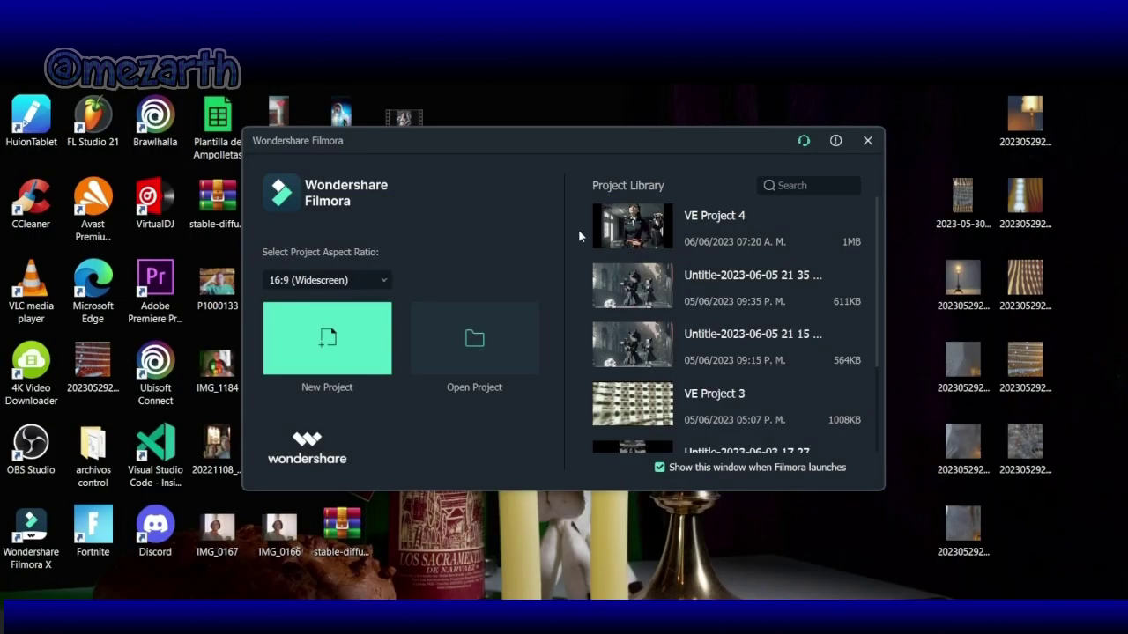
pyautogui.click(345, 343)
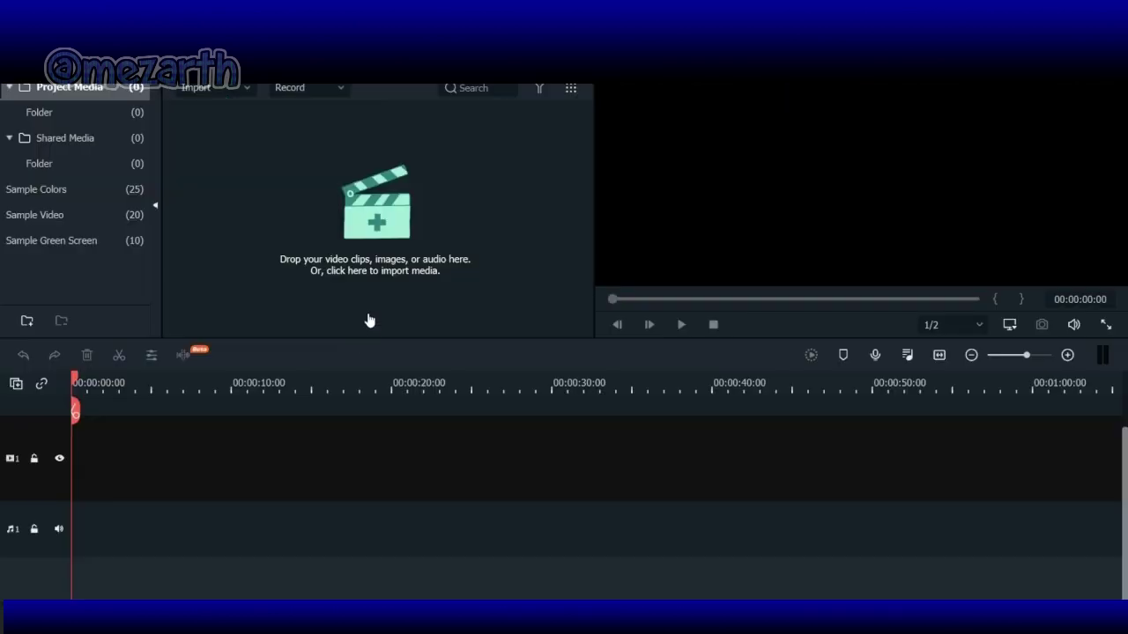
# Step: Import all mujerenelbaño JPEG frames from the Descargas folder into the project media
pyautogui.click(390, 268)
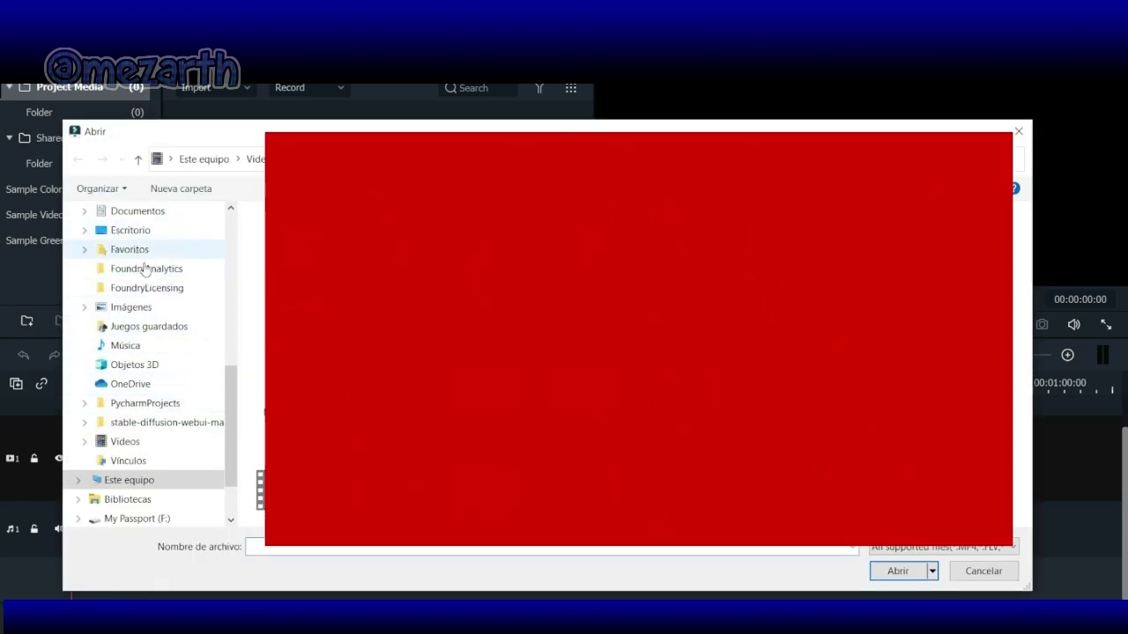
pyautogui.scroll(1, 146, 268)
pyautogui.click(135, 250)
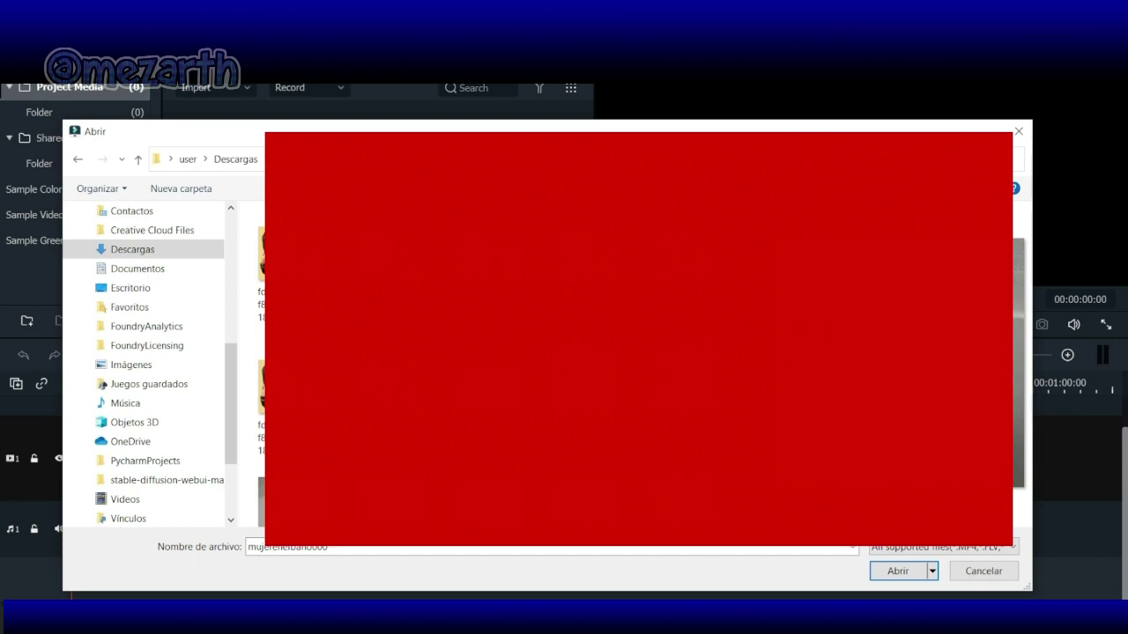
pyautogui.hotkey('shift', 'Down')
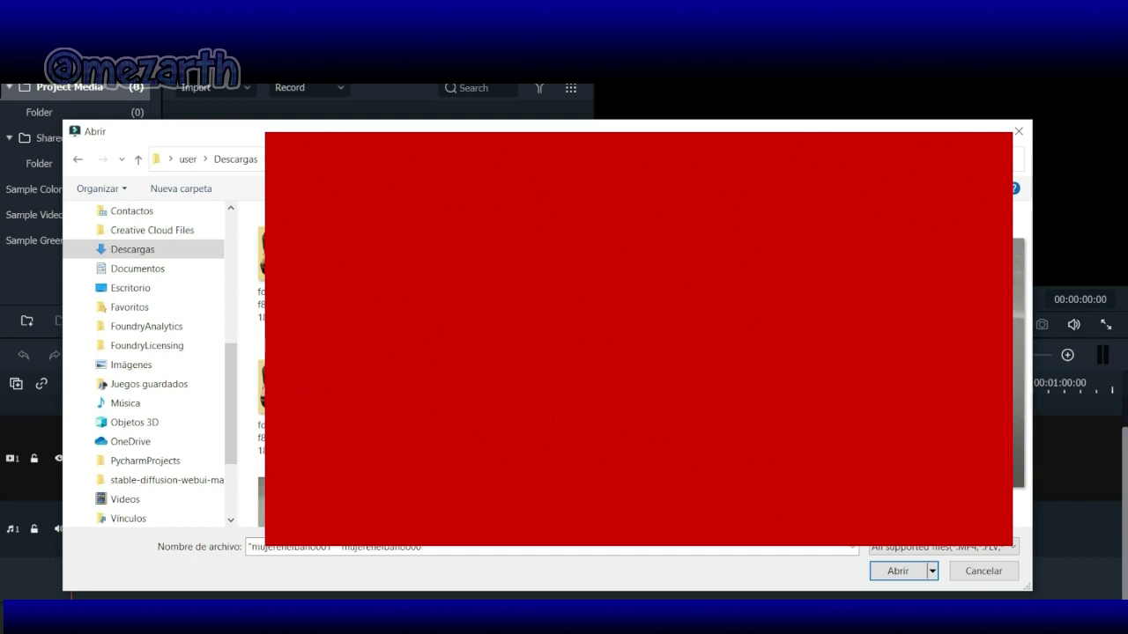
pyautogui.hotkey('shift', 'Down')
pyautogui.hotkey('shift', 'Down')
pyautogui.hotkey('shift', 'Down')
pyautogui.hotkey('shift', 'Down')
pyautogui.hotkey('shift', 'Down')
pyautogui.hotkey('shift', 'Down')
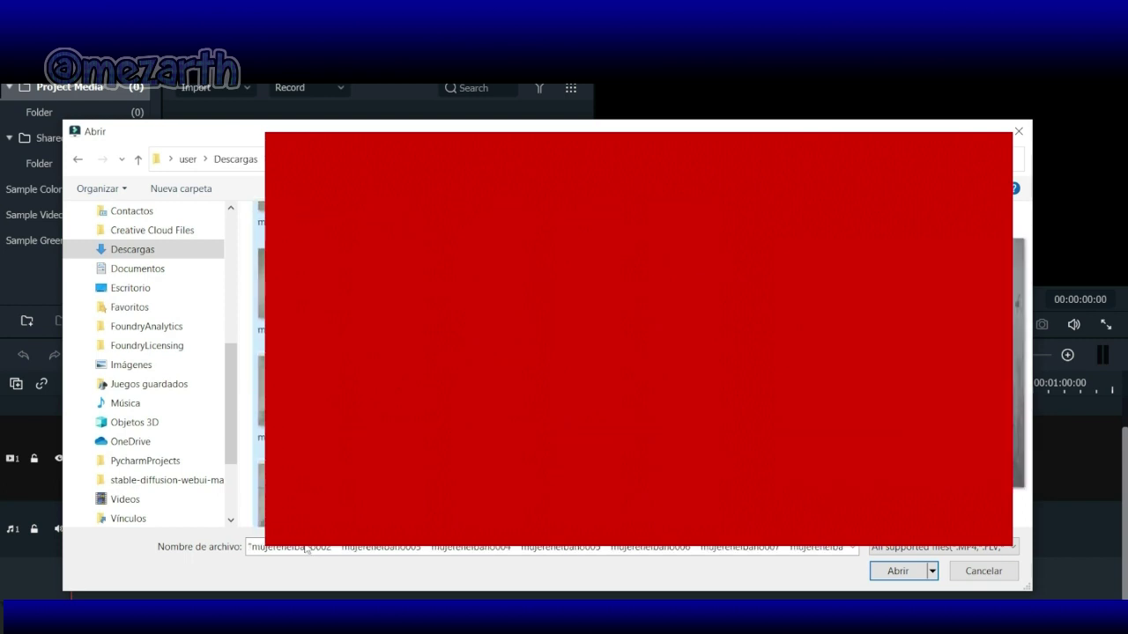
pyautogui.hotkey('shift', 'Down')
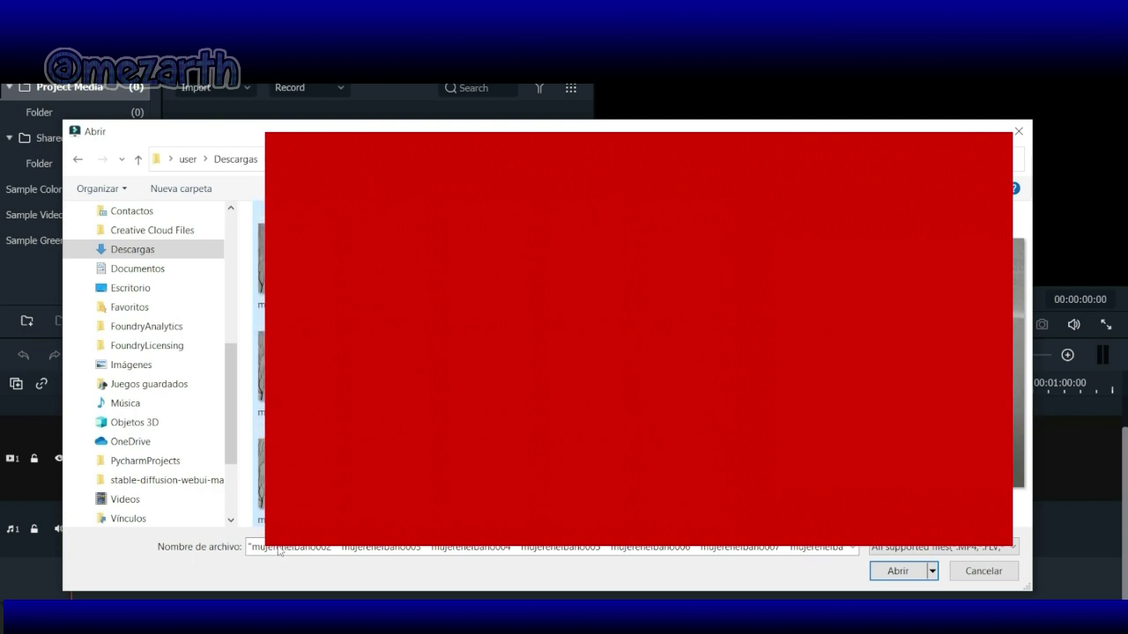
pyautogui.press('Return')
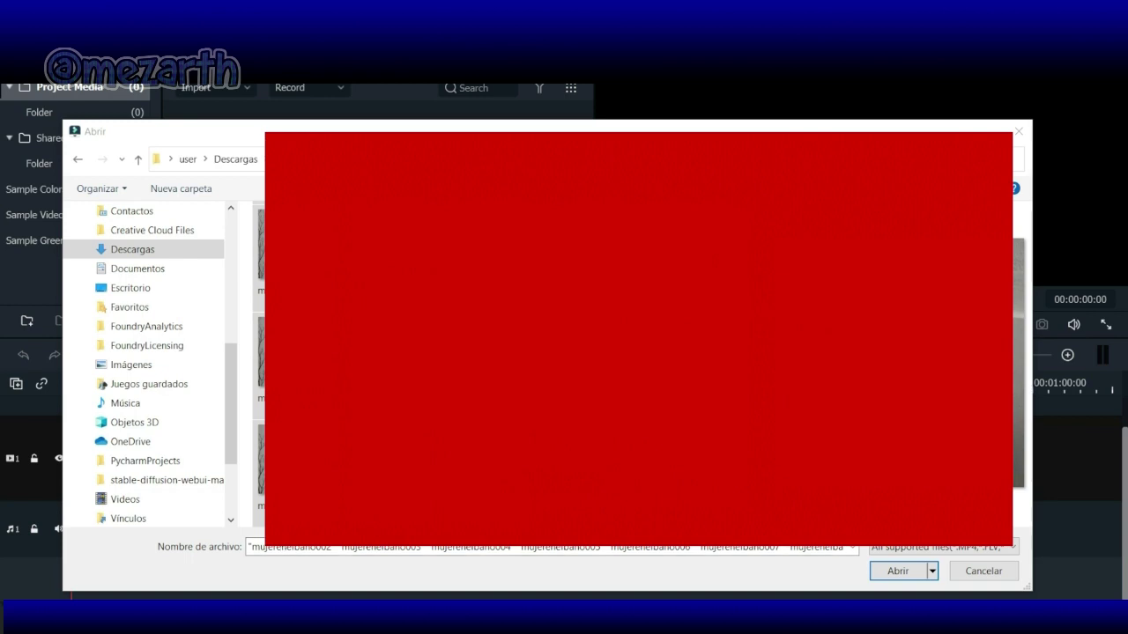
pyautogui.click(898, 573)
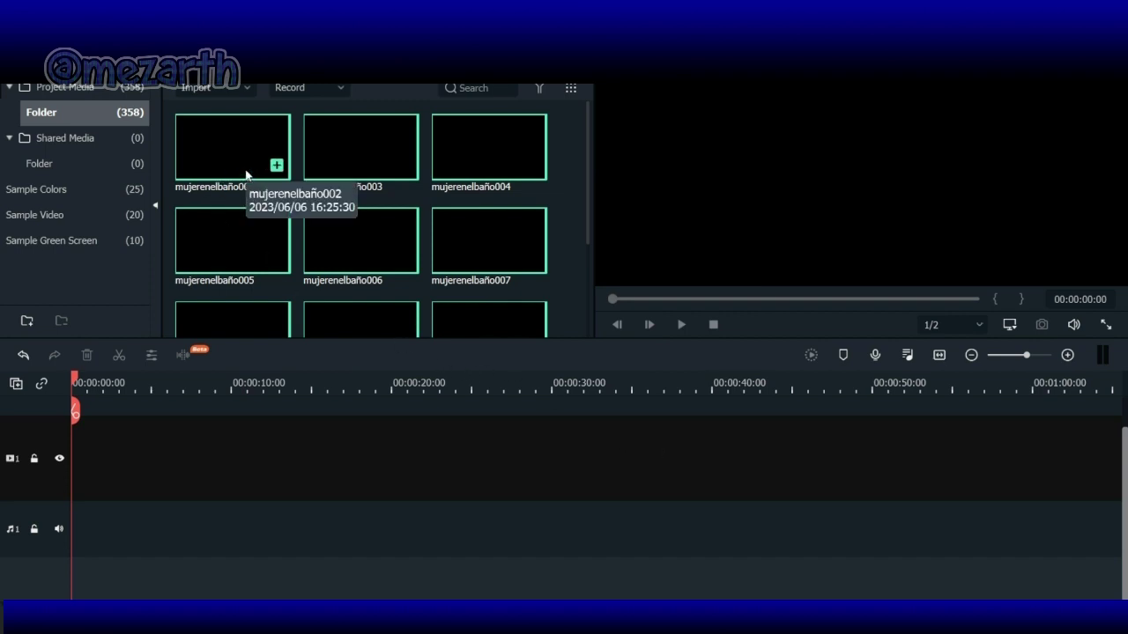
# Step: Place the image frames on the timeline and move them up to track 2
pyautogui.moveTo(237, 156); pyautogui.dragTo(82, 454)
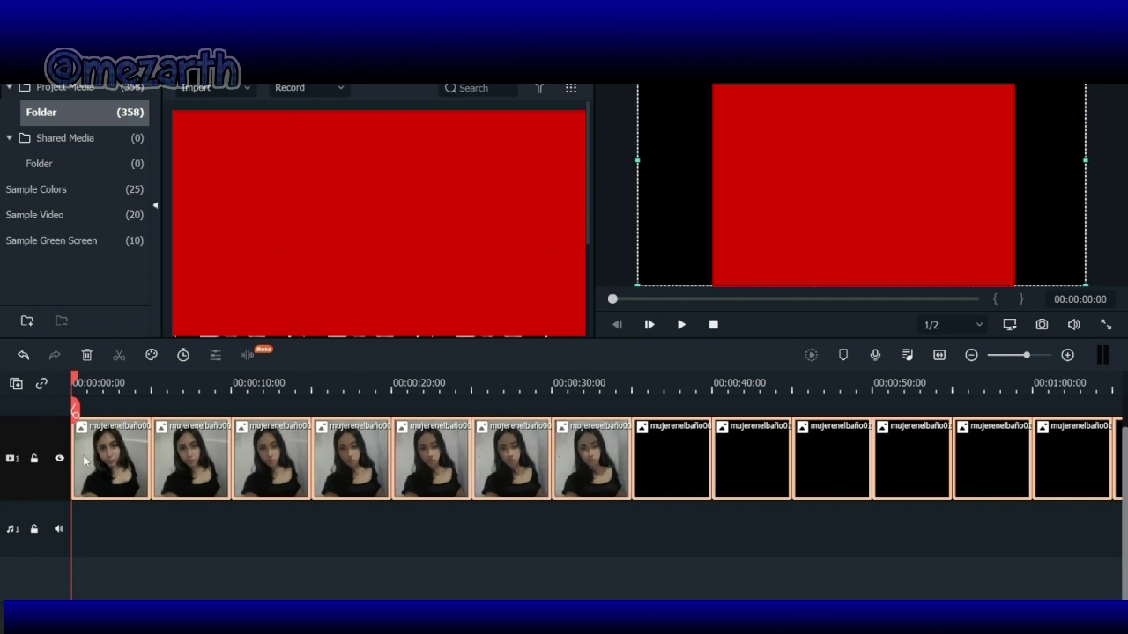
pyautogui.click(973, 357)
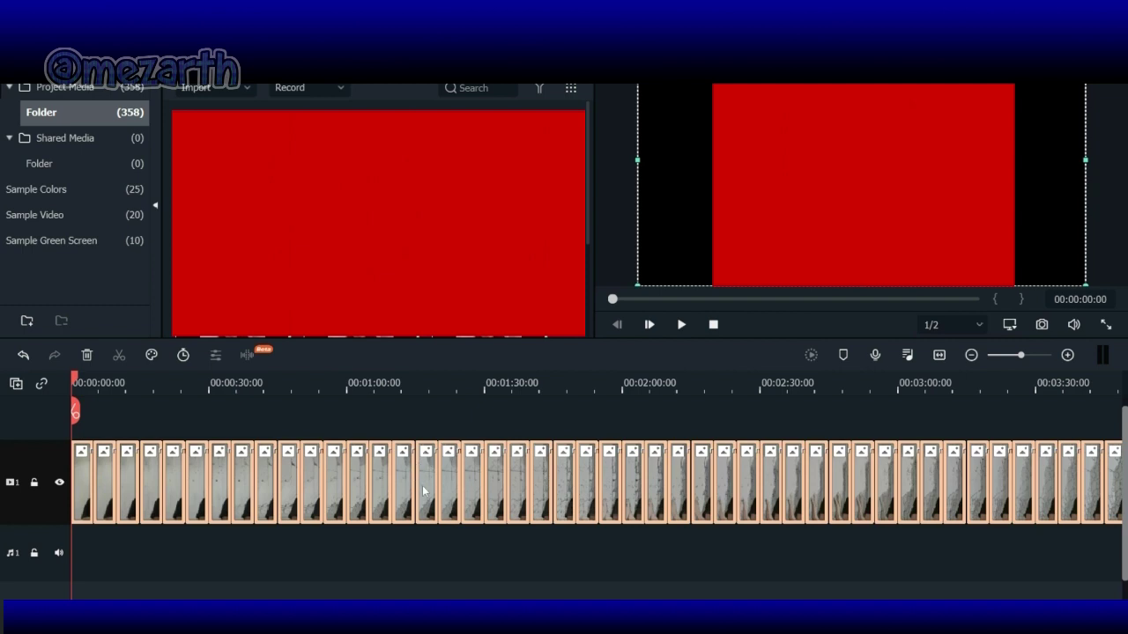
pyautogui.moveTo(426, 491); pyautogui.dragTo(419, 440)
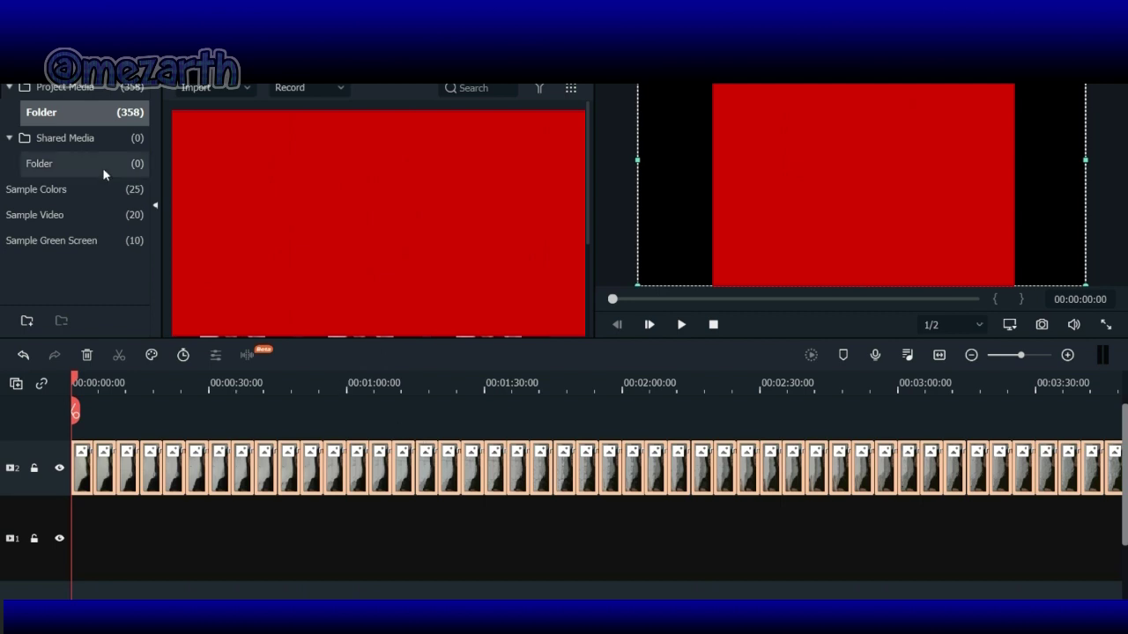
# Step: Add a Baby Pink colour clip on track 1, stretch it to the frames' length, and play
pyautogui.click(68, 190)
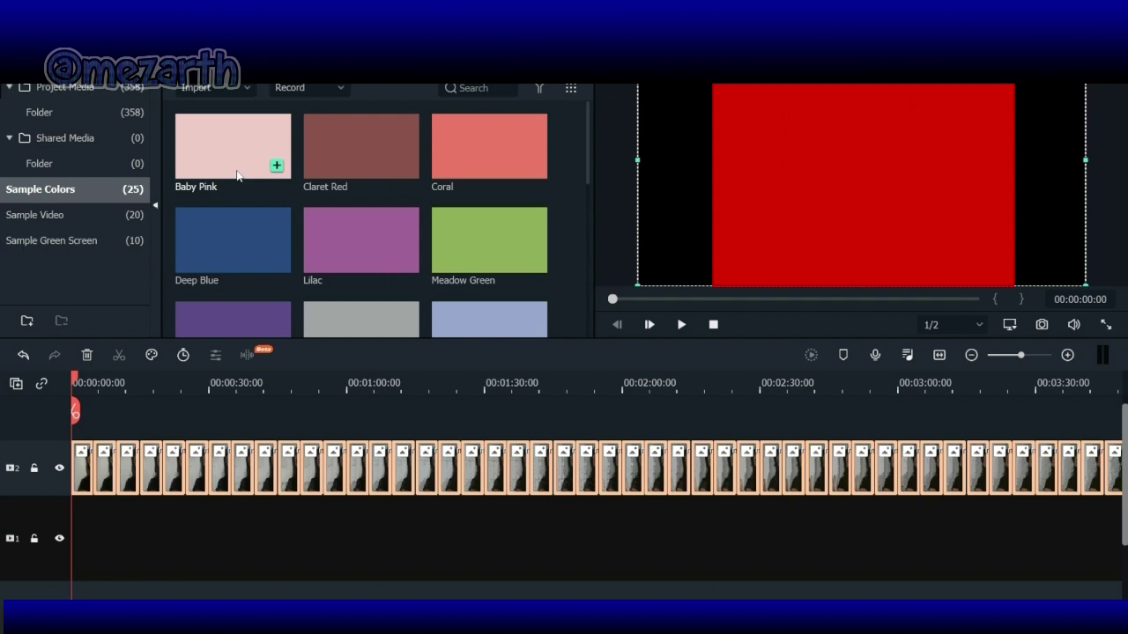
pyautogui.moveTo(249, 171); pyautogui.dragTo(333, 532)
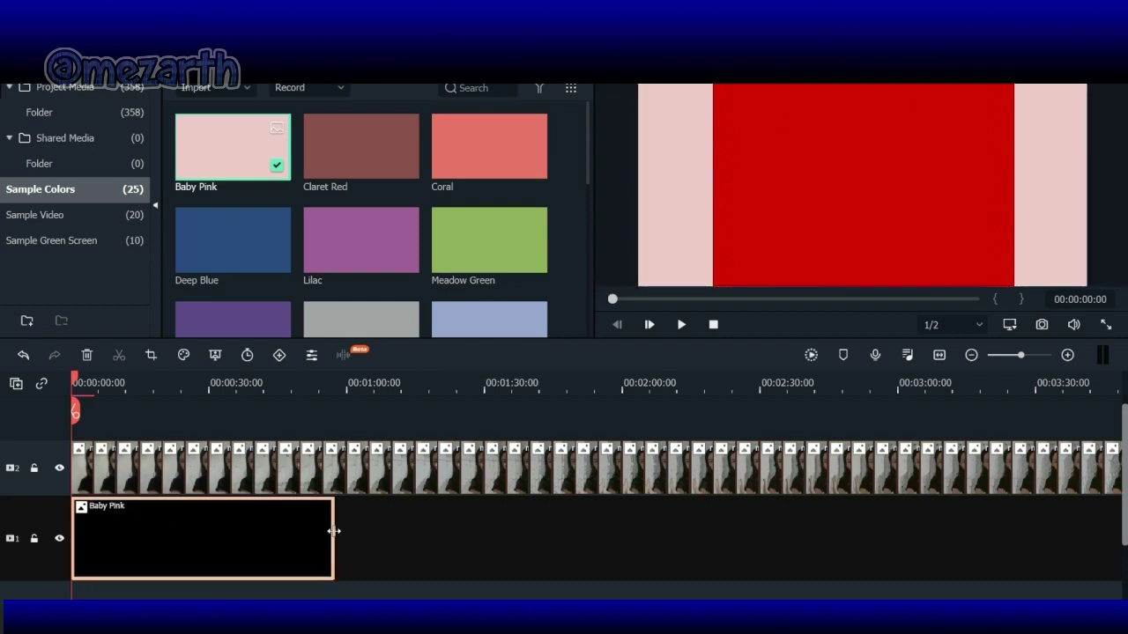
pyautogui.moveTo(334, 532); pyautogui.dragTo(941, 535)
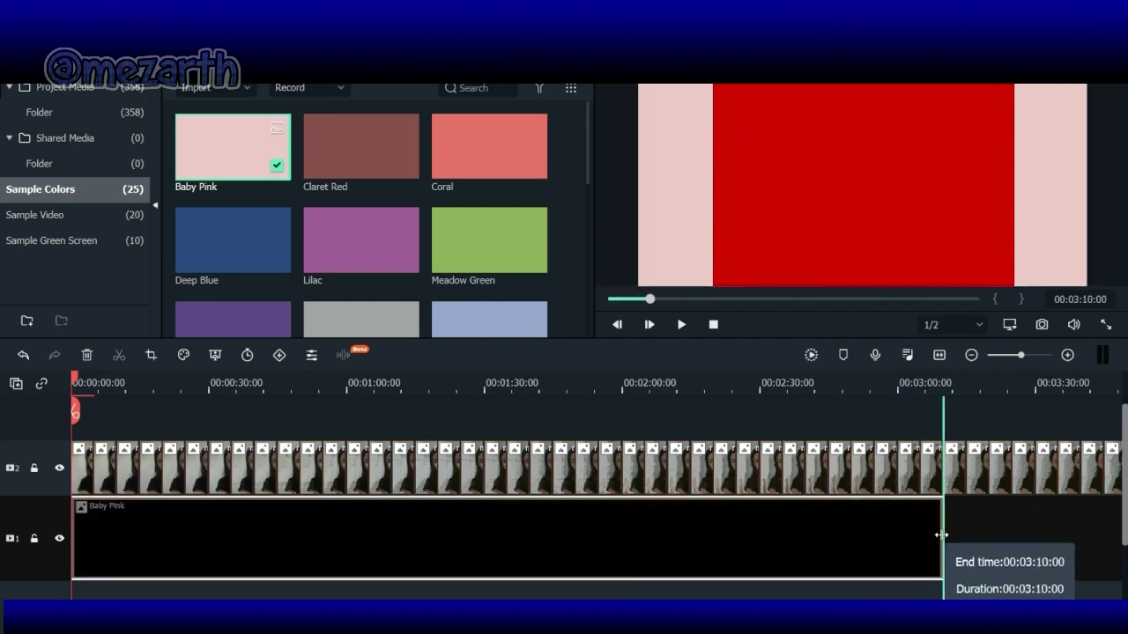
pyautogui.click(971, 355)
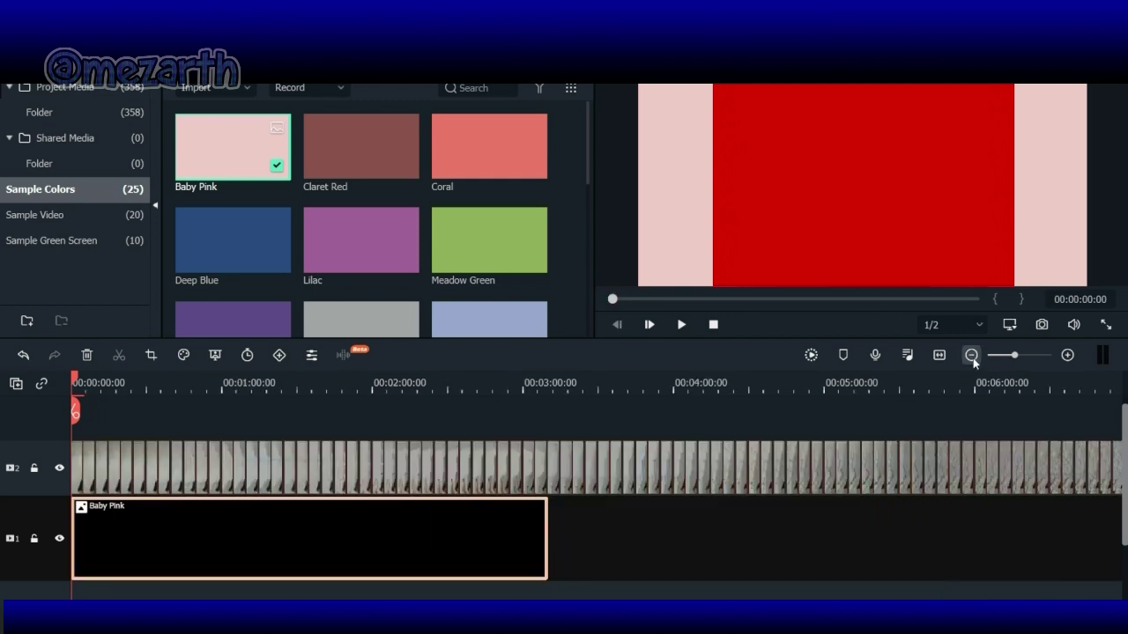
pyautogui.click(971, 355)
pyautogui.click(972, 356)
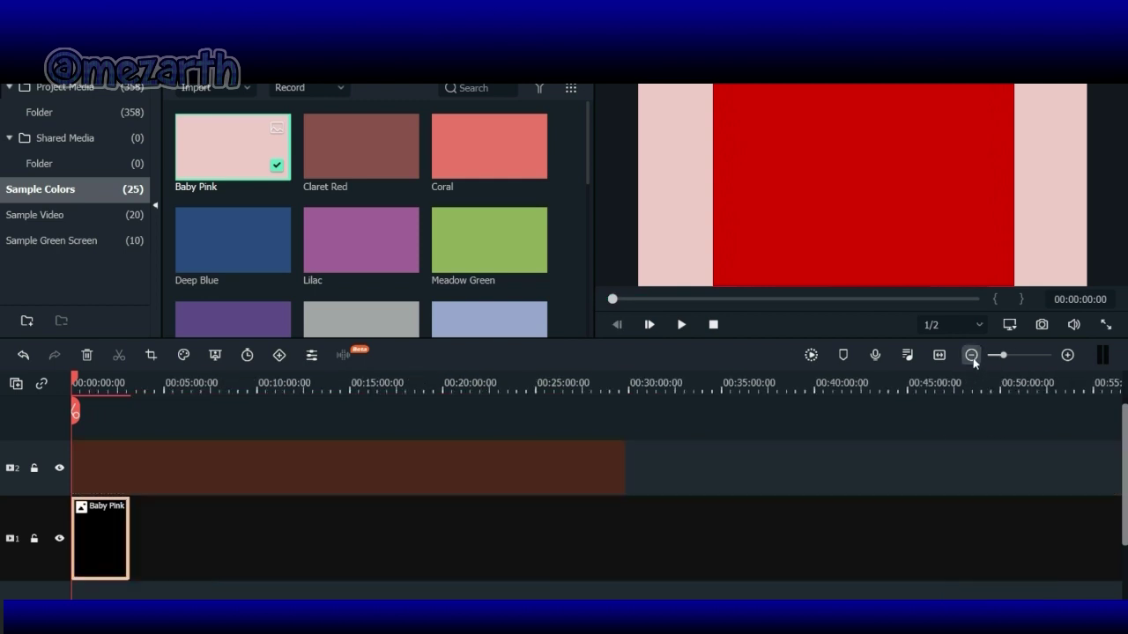
pyautogui.moveTo(129, 542); pyautogui.dragTo(628, 543)
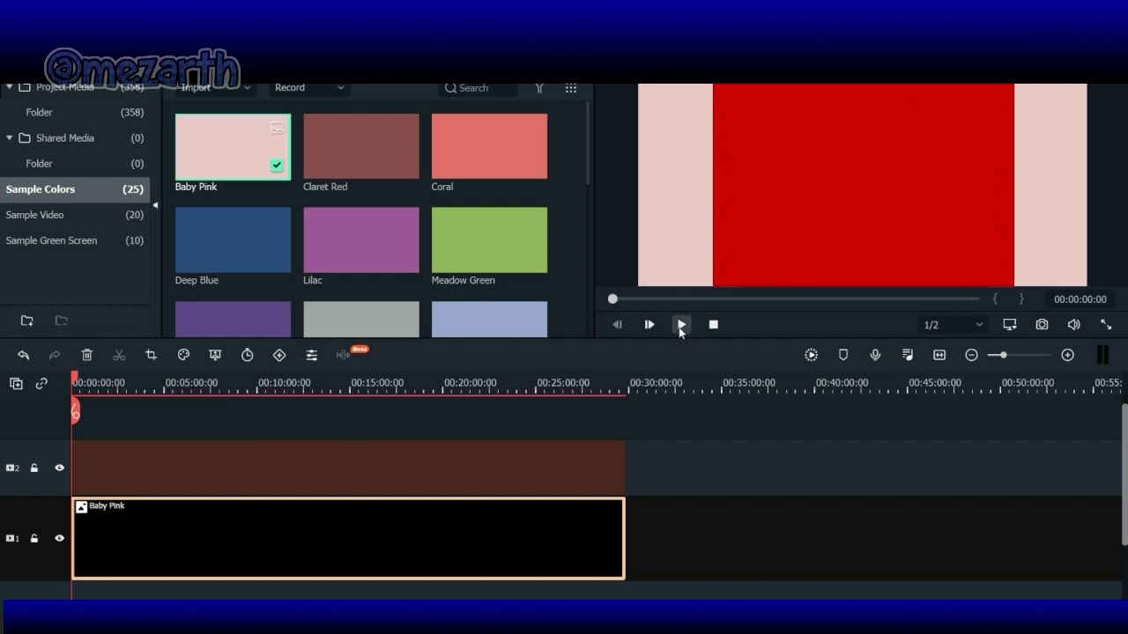
pyautogui.click(681, 325)
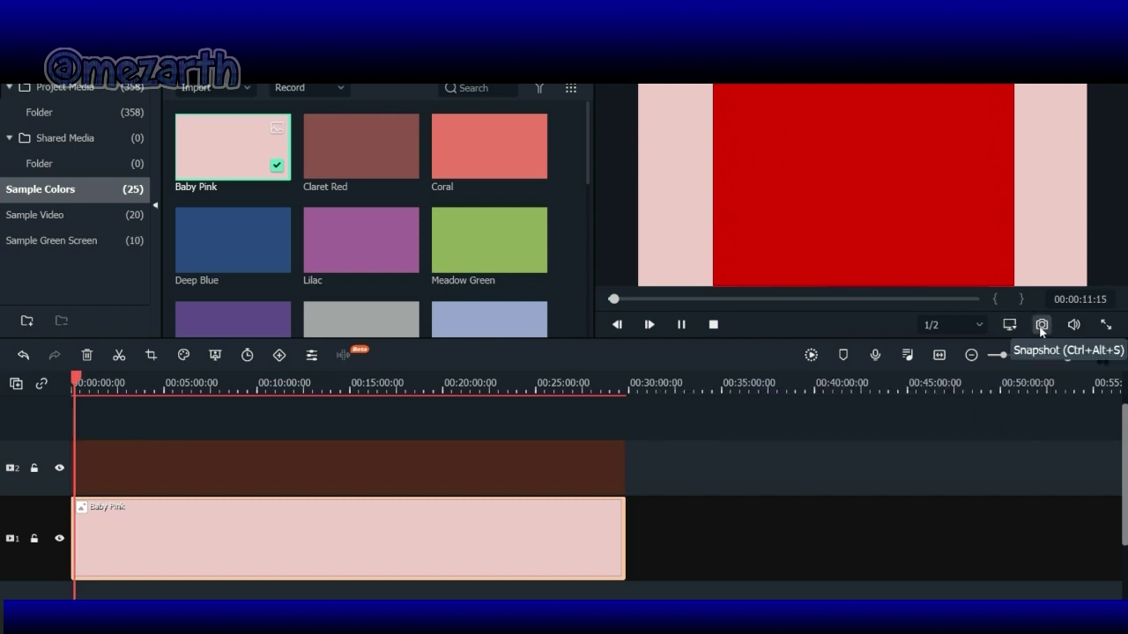
# Step: Watch the sped-up selfie sequence full screen, pause it, and bring up the Export window
pyautogui.click(1107, 325)
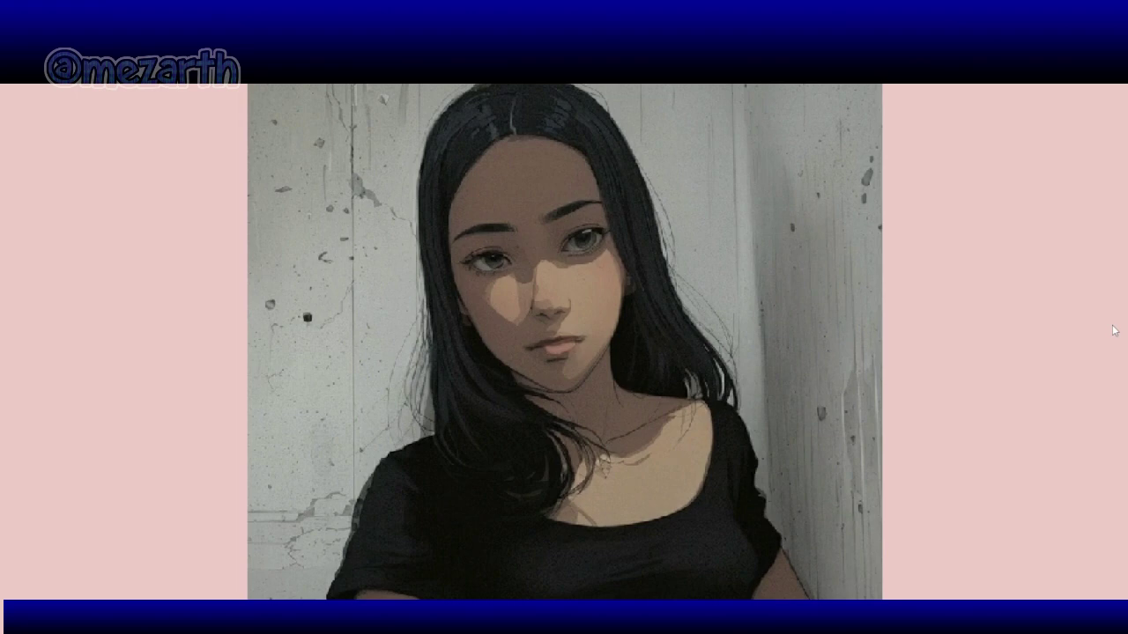
pyautogui.press('Escape')
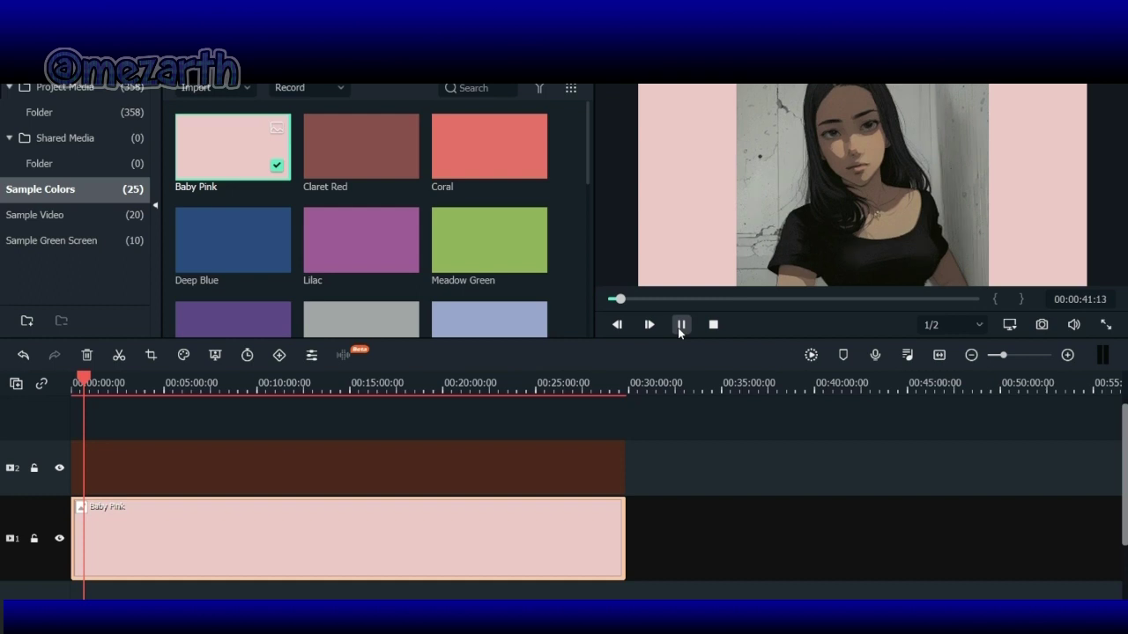
pyautogui.click(680, 325)
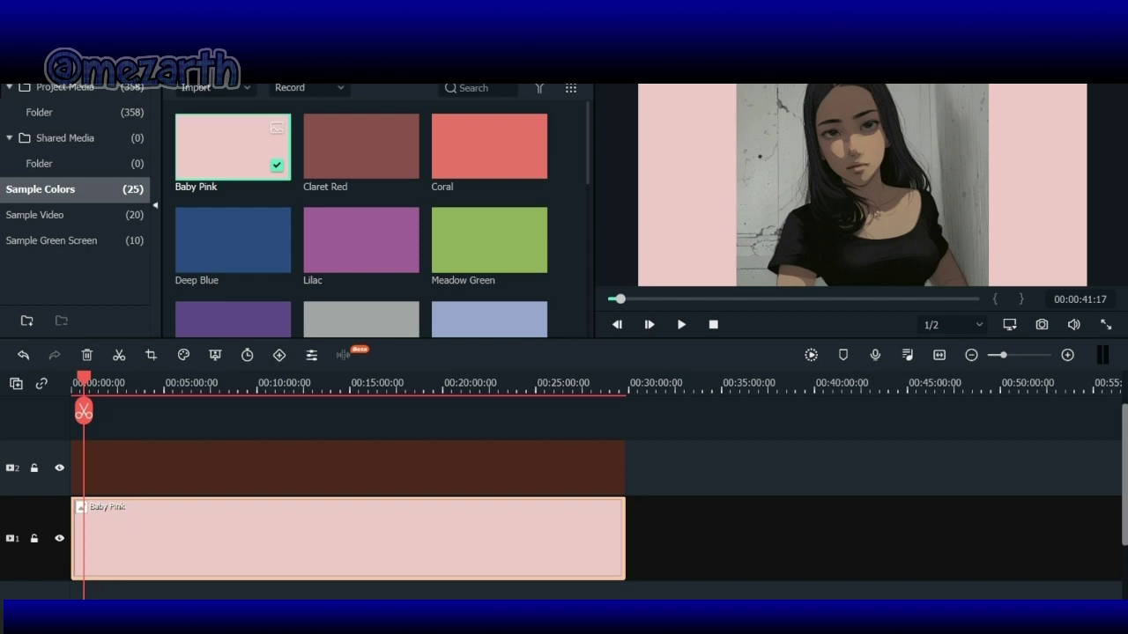
pyautogui.hotkey('ctrl', 'e')
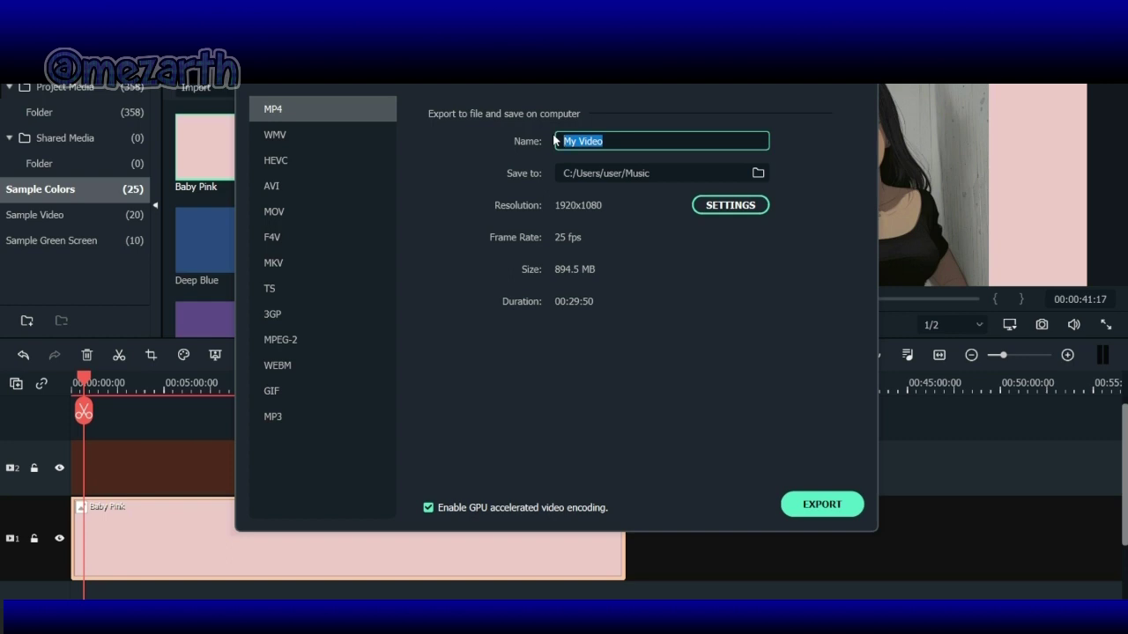
# Step: Name the export morenaselfie and set Best quality at 30 fps
pyautogui.write('morenaselfie')
pyautogui.click(728, 204)
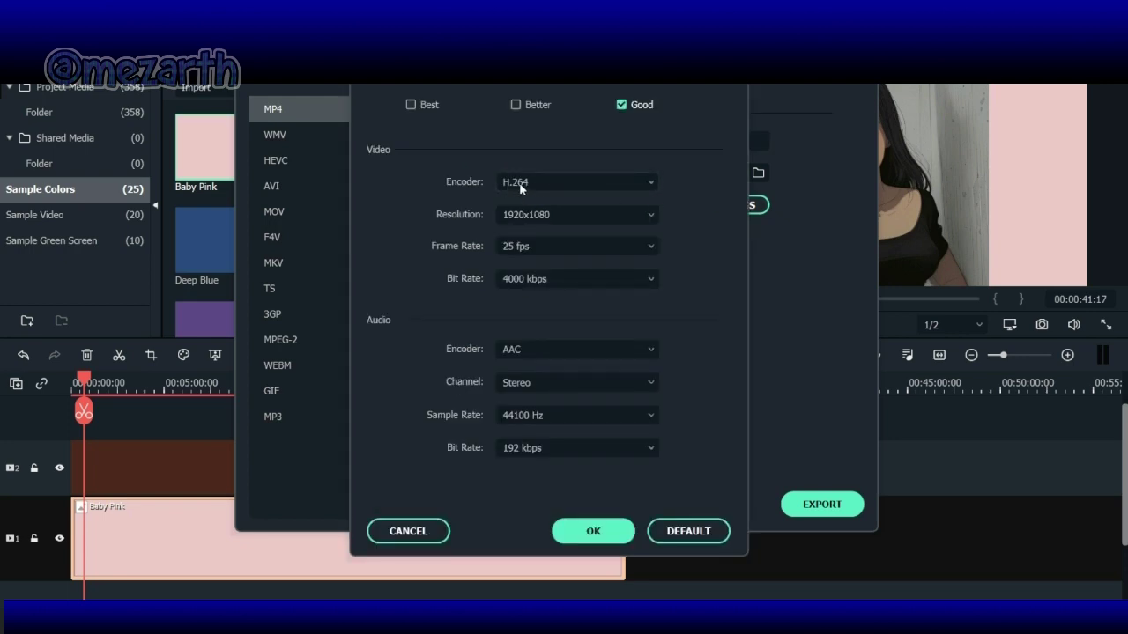
pyautogui.click(410, 105)
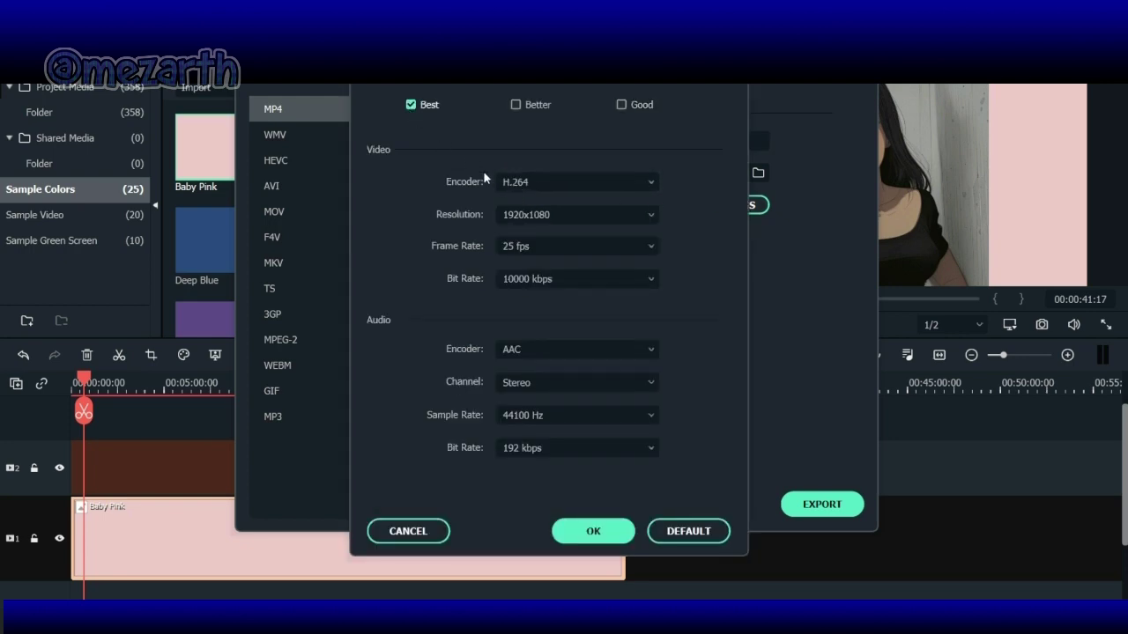
pyautogui.click(649, 249)
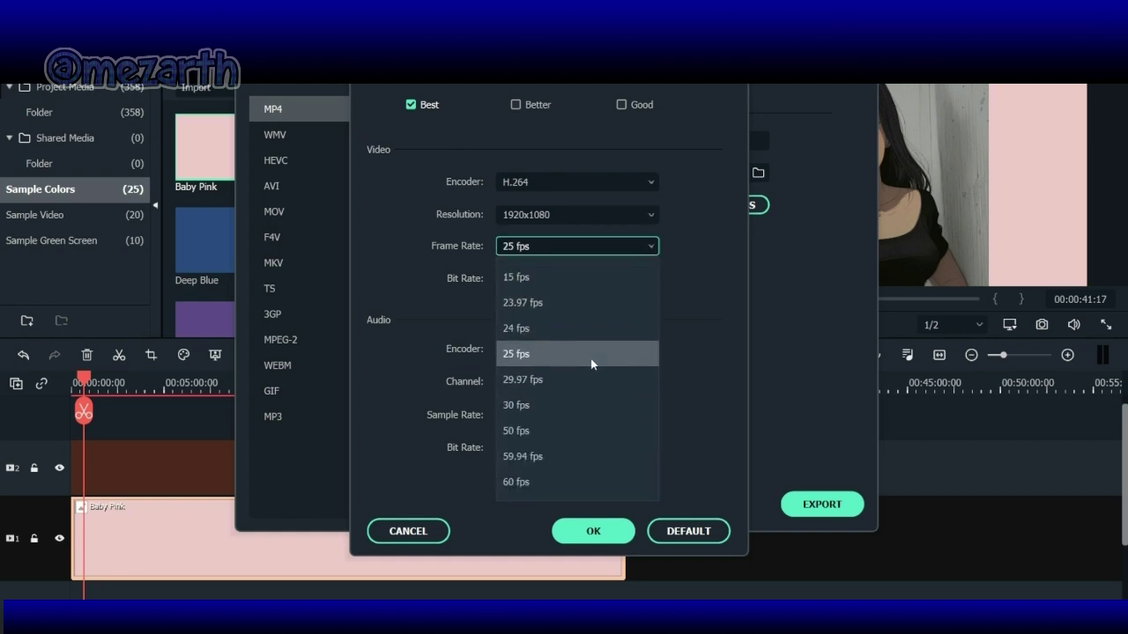
pyautogui.click(594, 304)
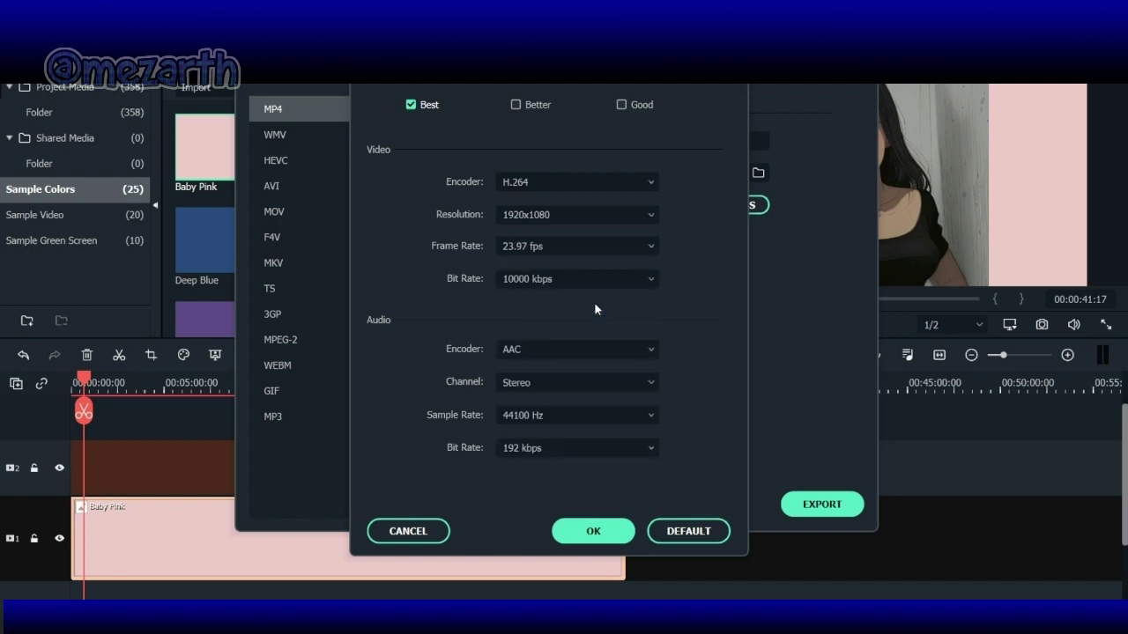
pyautogui.click(646, 247)
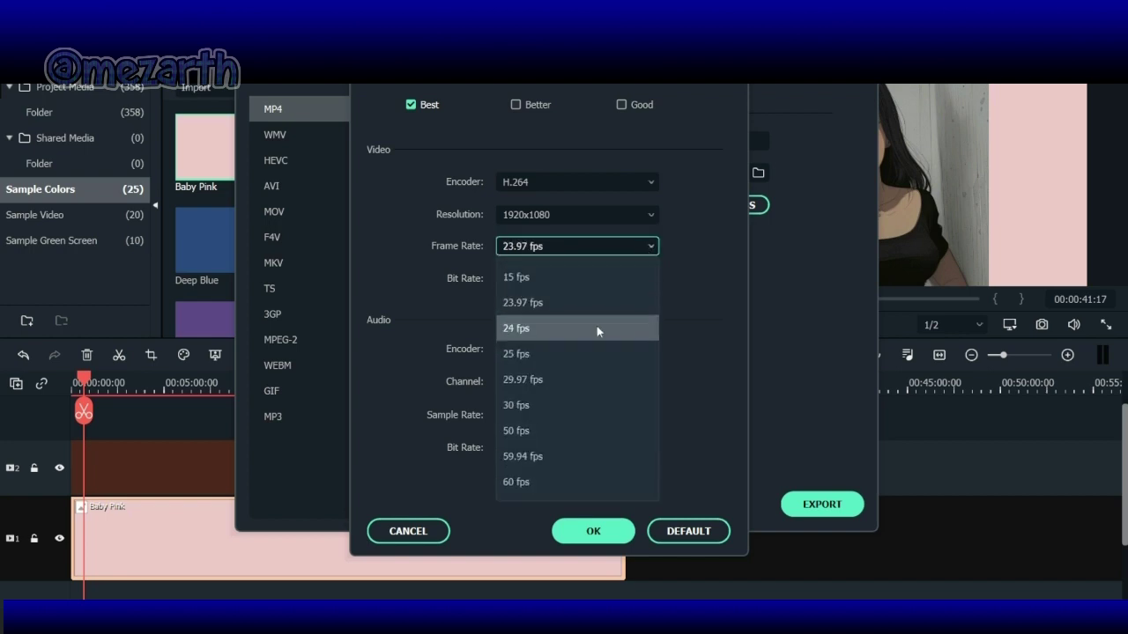
pyautogui.click(562, 406)
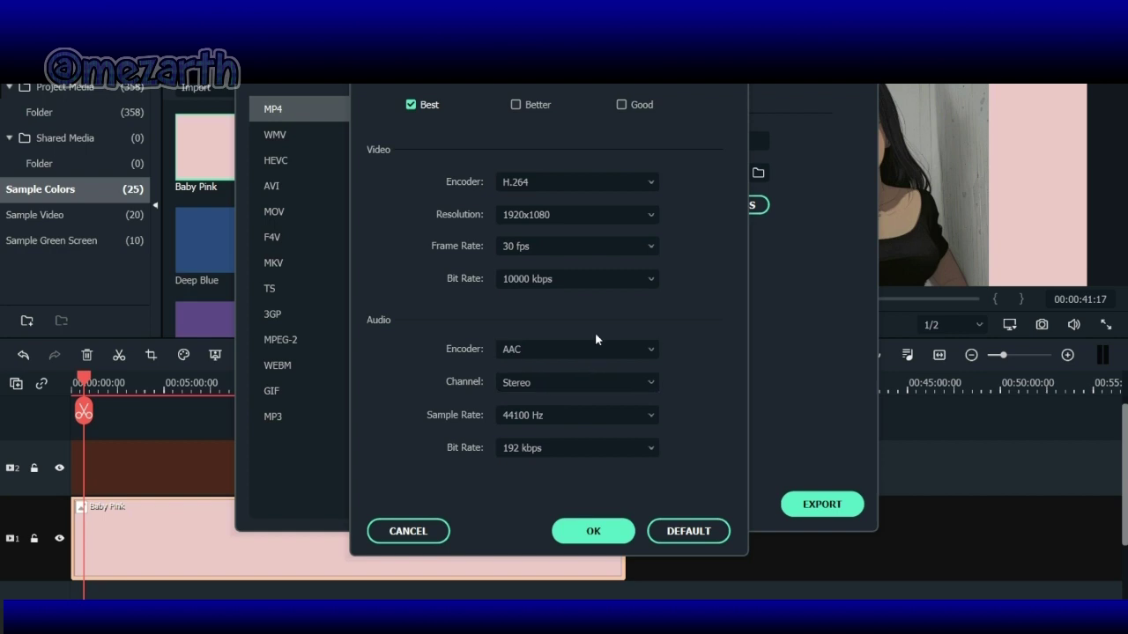
pyautogui.click(596, 532)
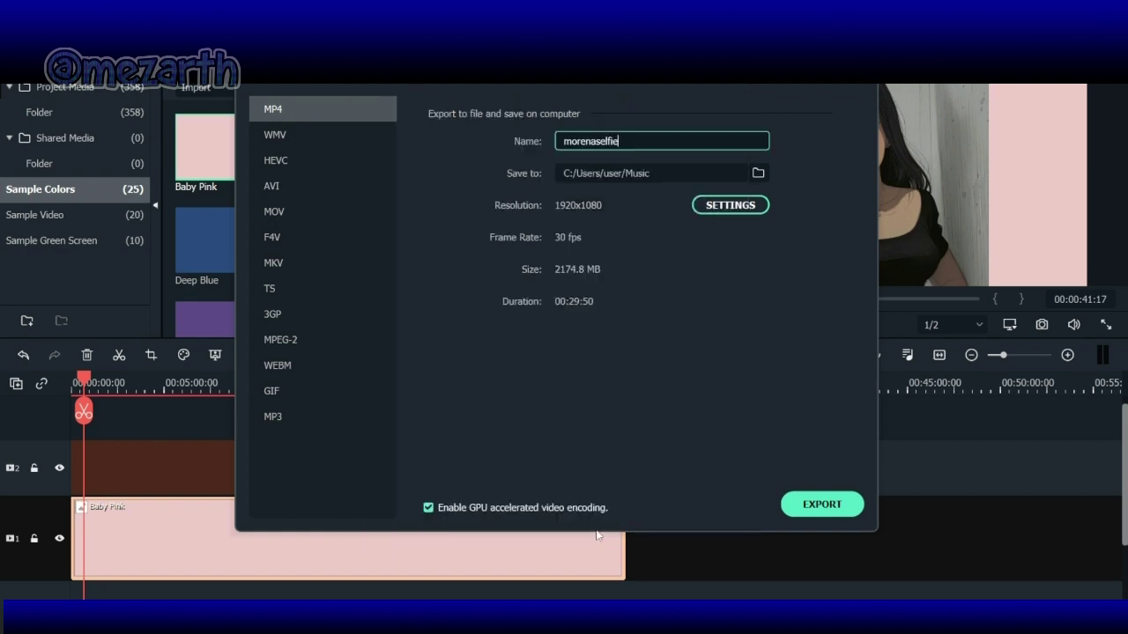
# Step: Change the export resolution to 1280x720
pyautogui.click(715, 210)
pyautogui.click(640, 216)
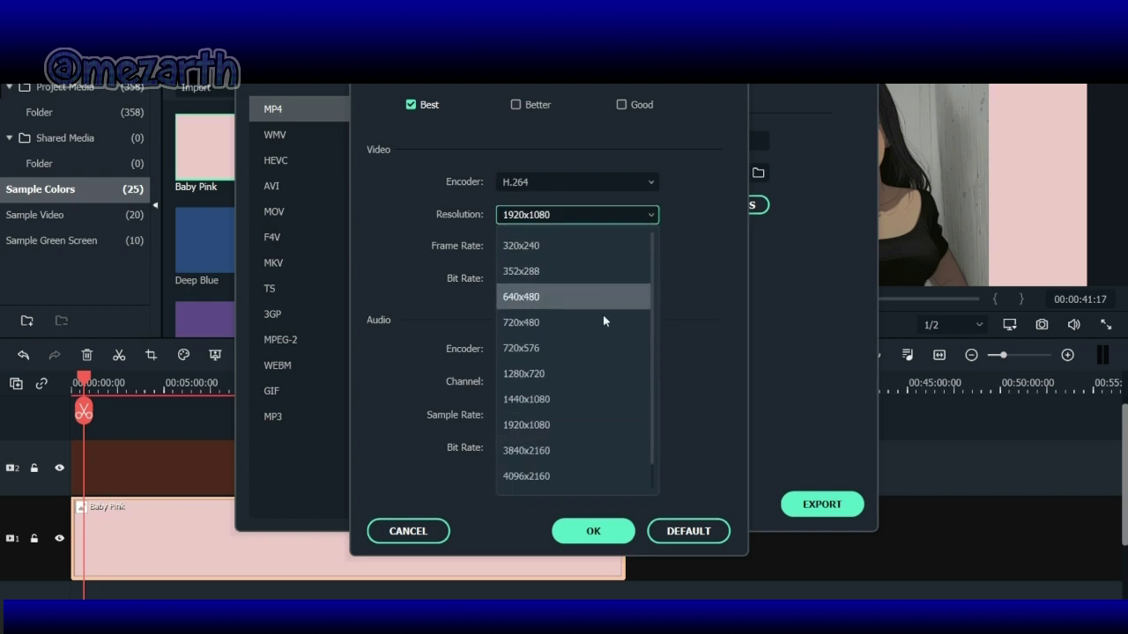
pyautogui.click(578, 376)
pyautogui.click(617, 532)
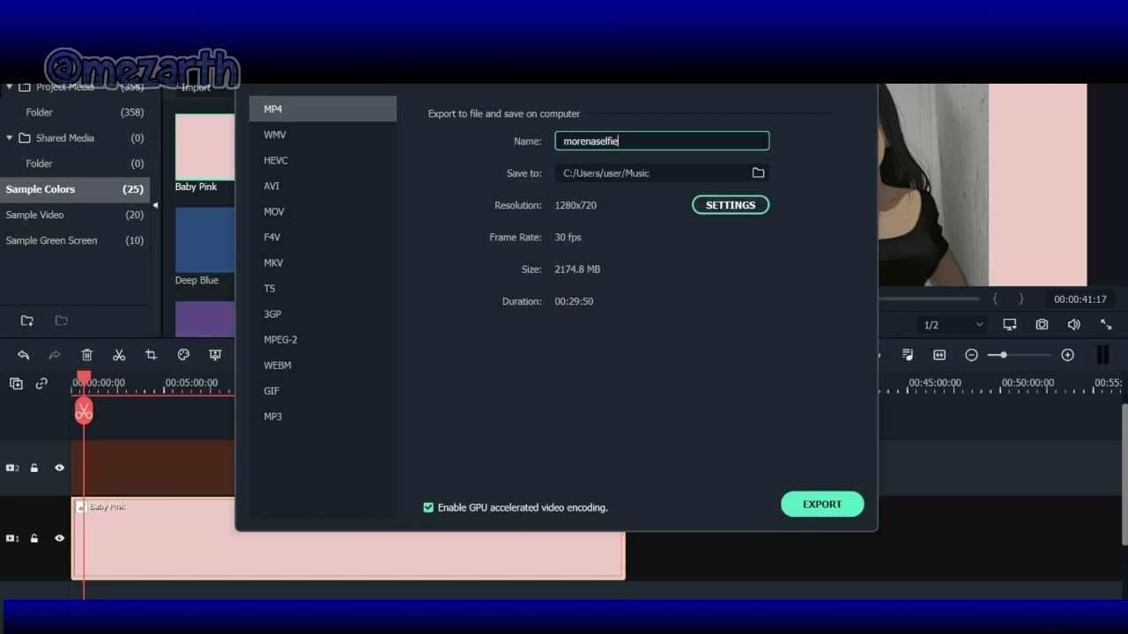
pyautogui.click(755, 175)
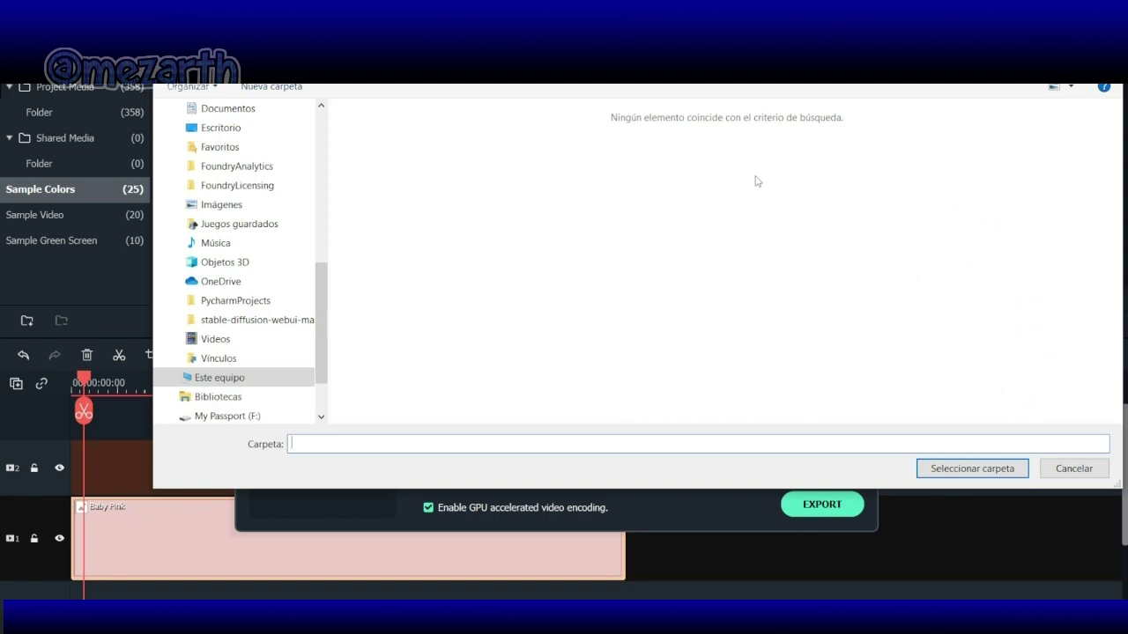
# Step: Keep the Music folder destination, export morenaselfie.mp4, and close the completion summary
pyautogui.click(1064, 474)
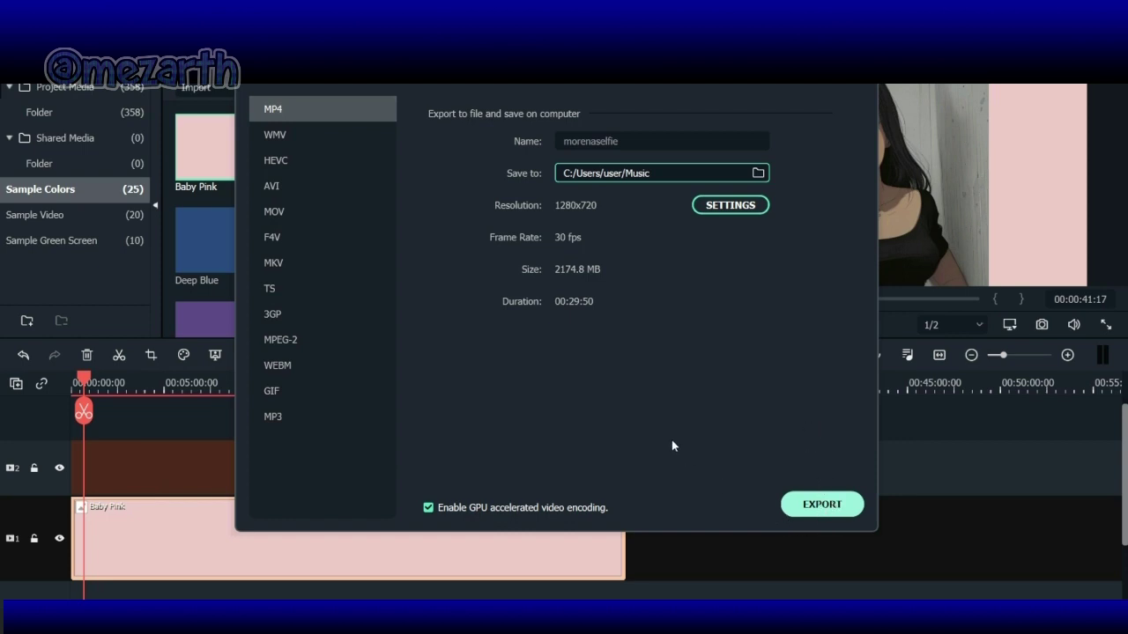
pyautogui.click(802, 506)
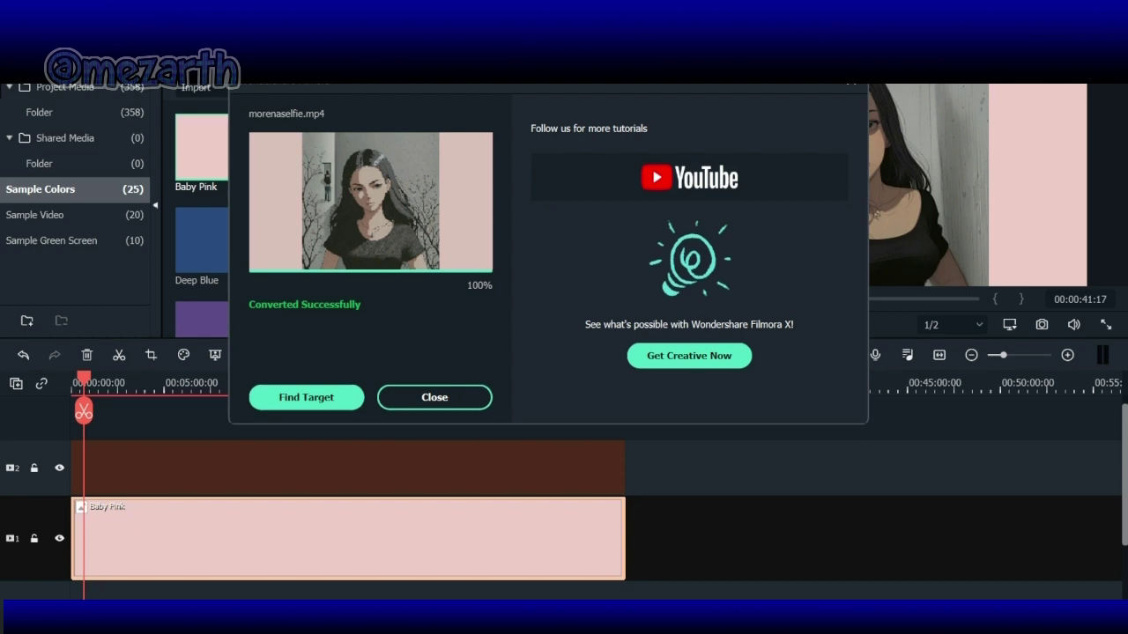
pyautogui.click(407, 398)
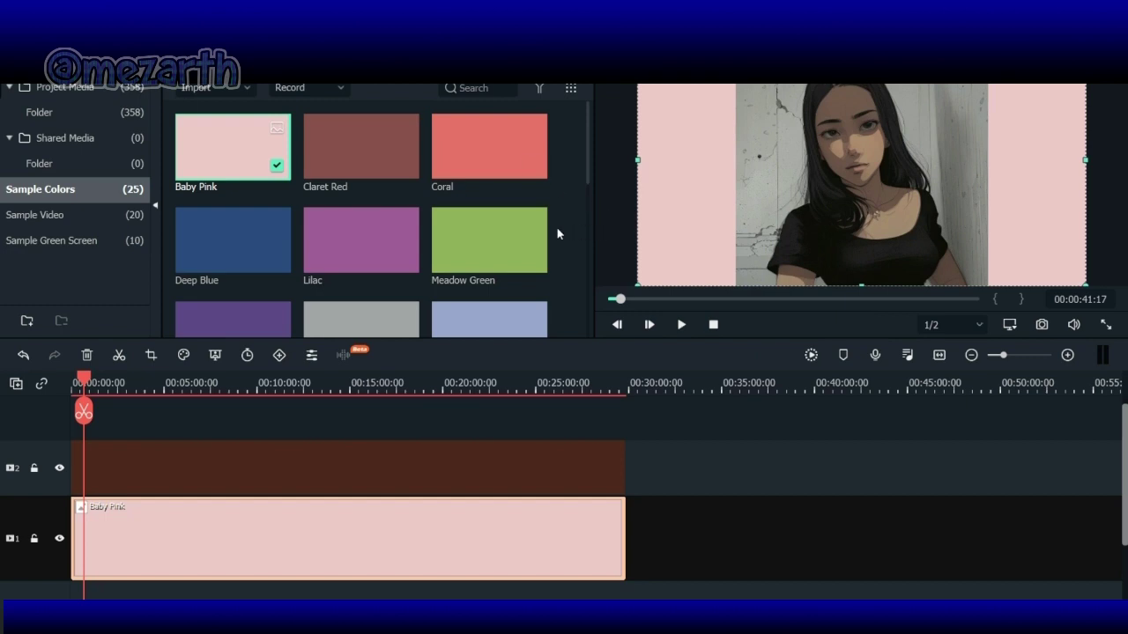
pyautogui.doubleClick(59, 91)
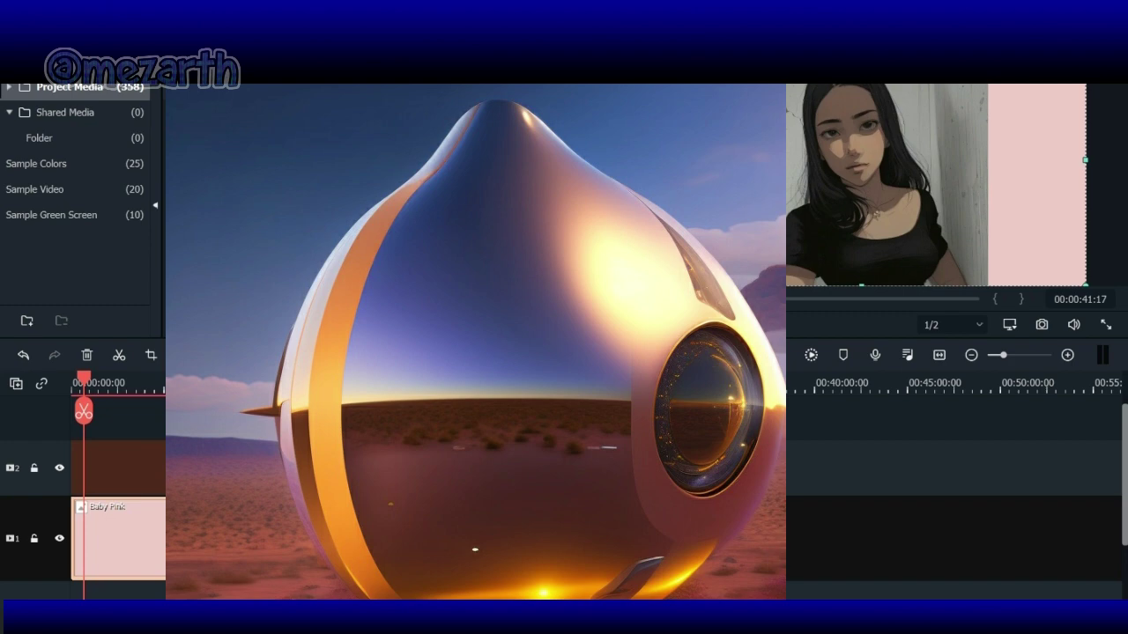
# Step: Import morenaselfie.mp4 from the Música folder and drag it onto the timeline
pyautogui.hotkey('ctrl', 'i')
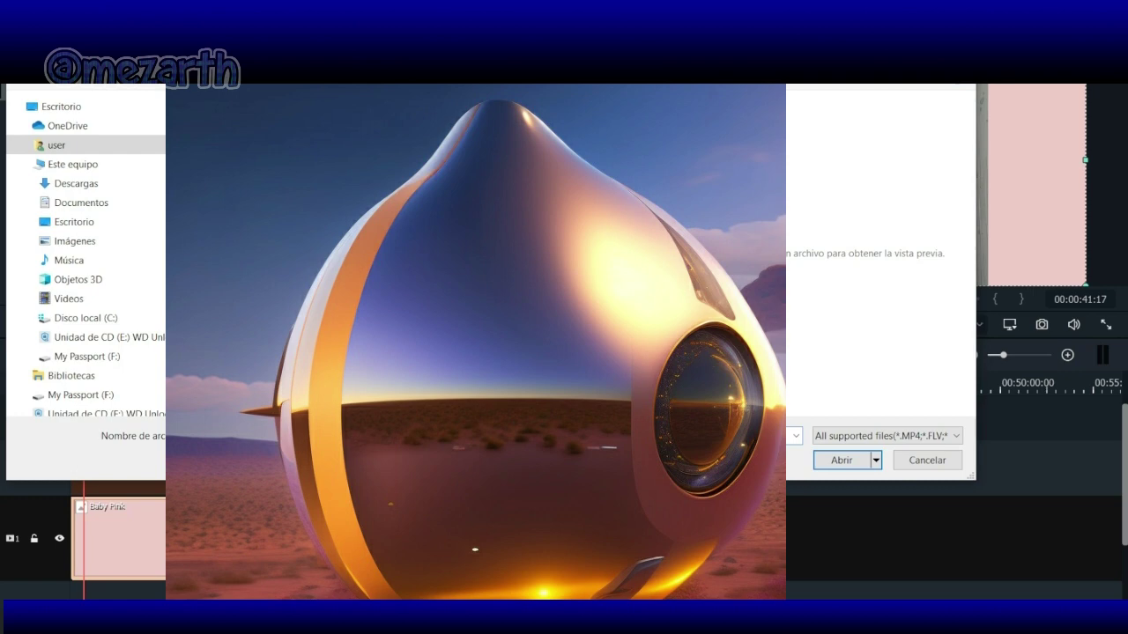
pyautogui.click(70, 301)
pyautogui.click(71, 260)
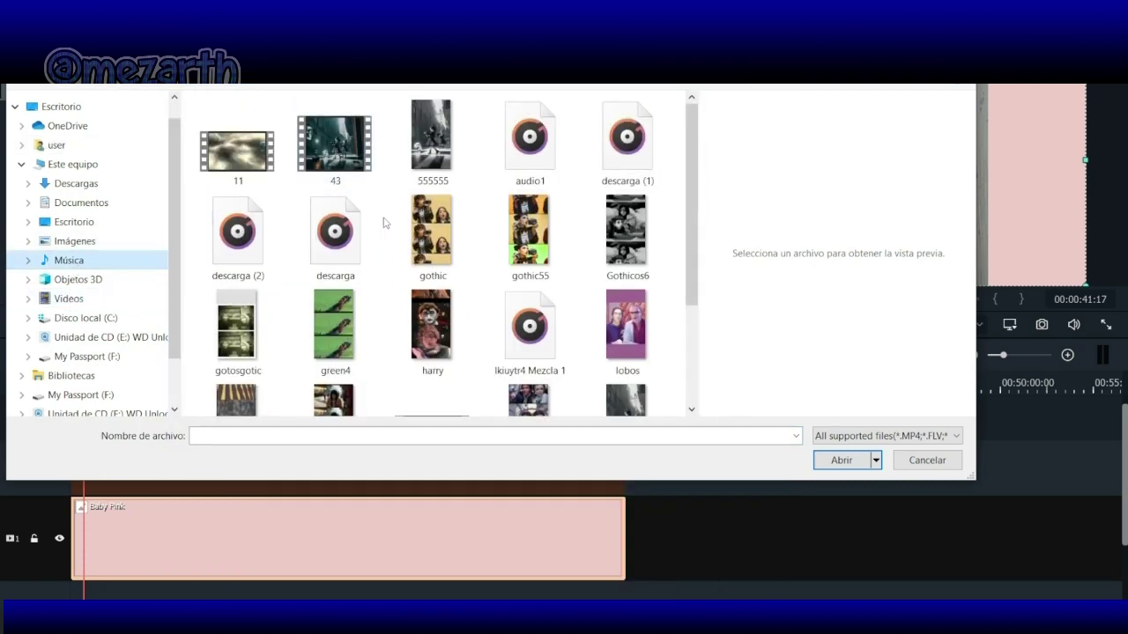
pyautogui.scroll(-3, 384, 223)
pyautogui.click(425, 282)
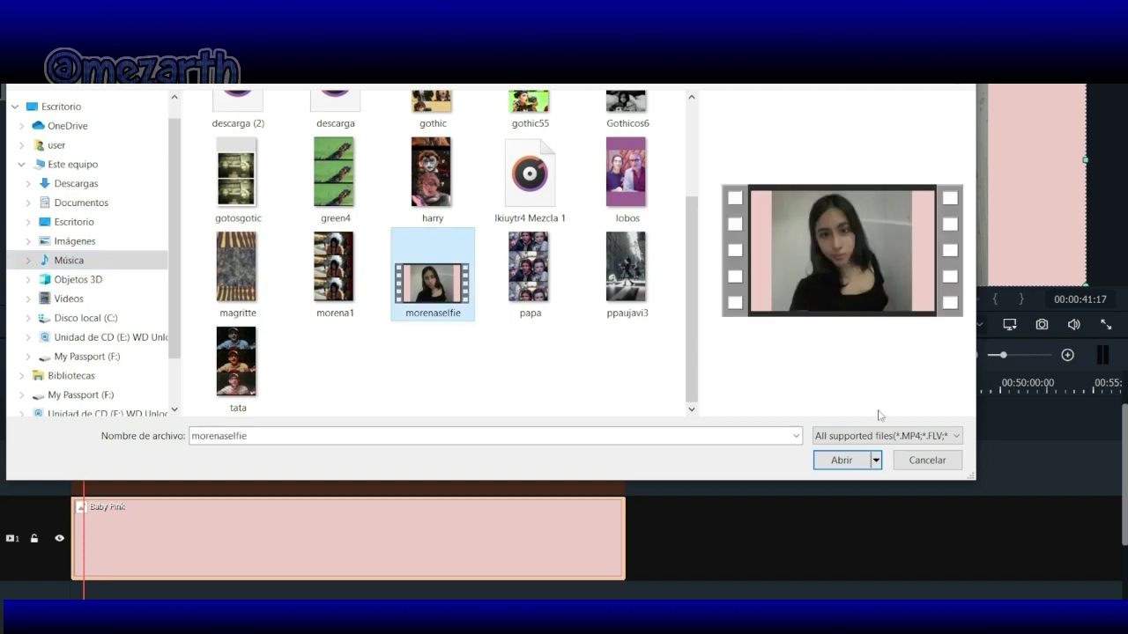
pyautogui.click(843, 460)
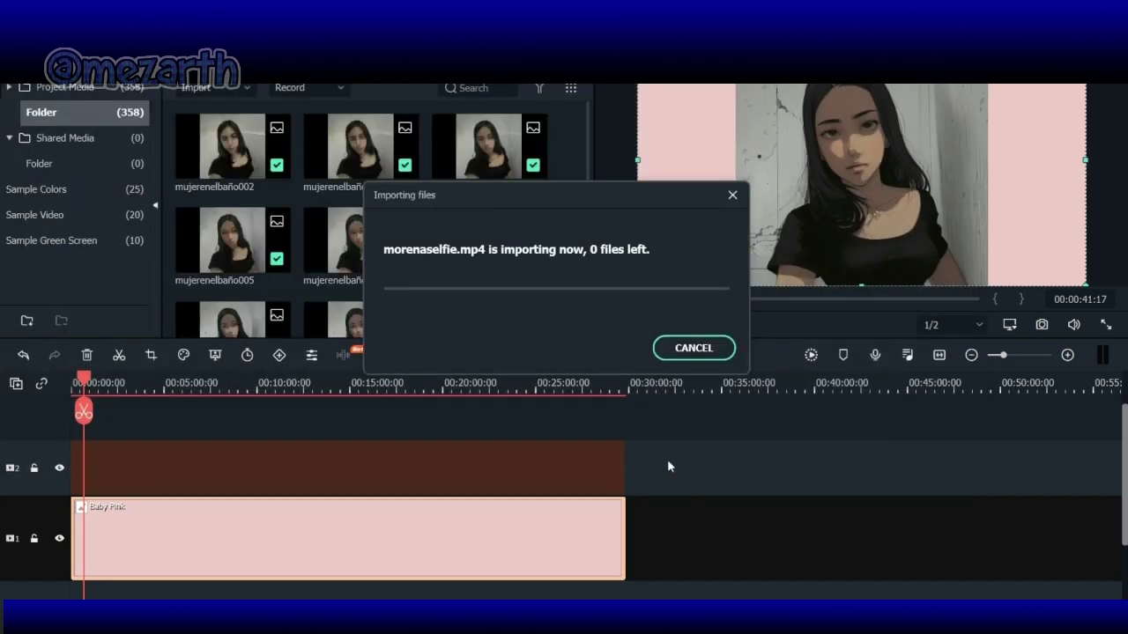
pyautogui.moveTo(440, 543); pyautogui.dragTo(2, 550)
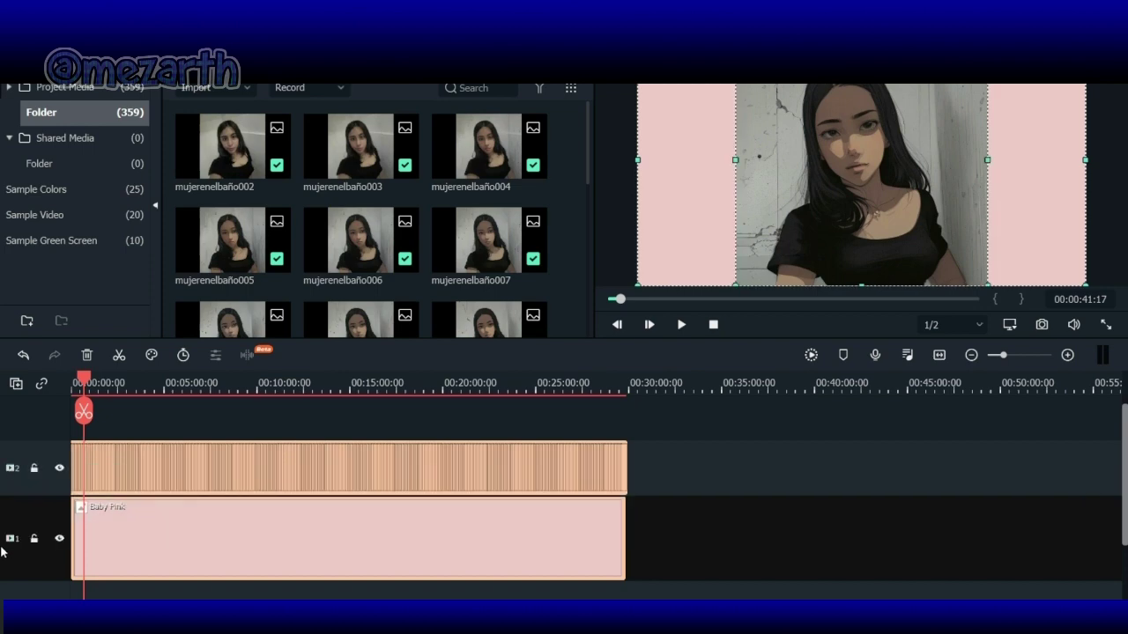
# Step: Clear the timeline, place morenaselfie at the start of track 2, and match the project to 1280x720 30fps
pyautogui.hotkey('ctrl', 'a')
pyautogui.press('Delete')
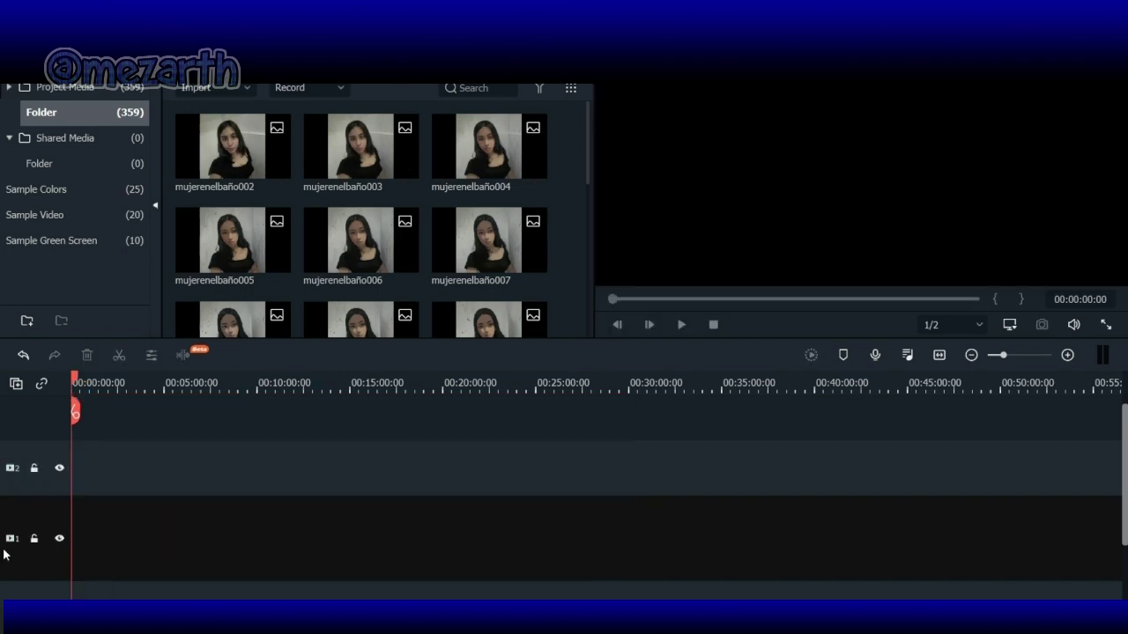
pyautogui.moveTo(588, 168); pyautogui.dragTo(609, 534)
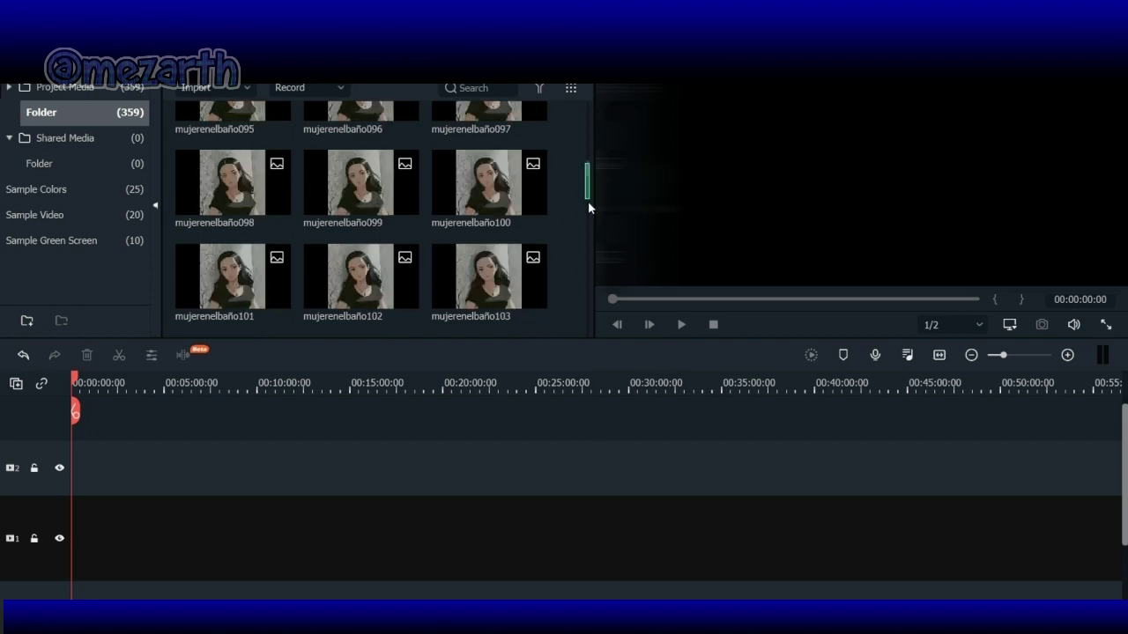
pyautogui.moveTo(589, 170); pyautogui.dragTo(609, 358)
pyautogui.doubleClick(351, 295)
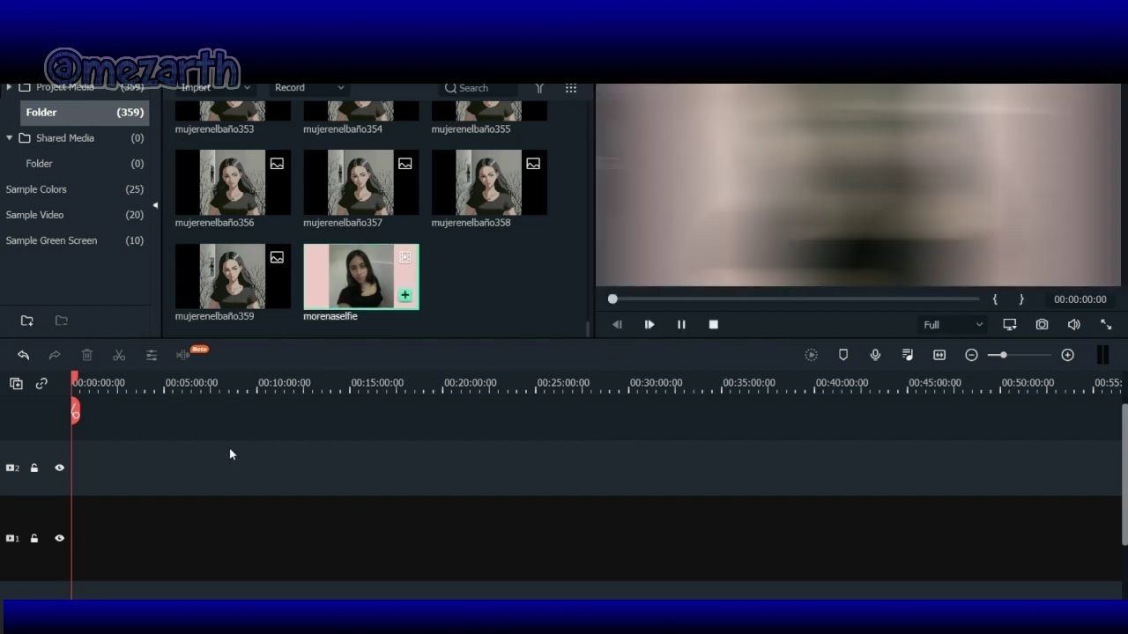
pyautogui.moveTo(355, 286); pyautogui.dragTo(125, 474)
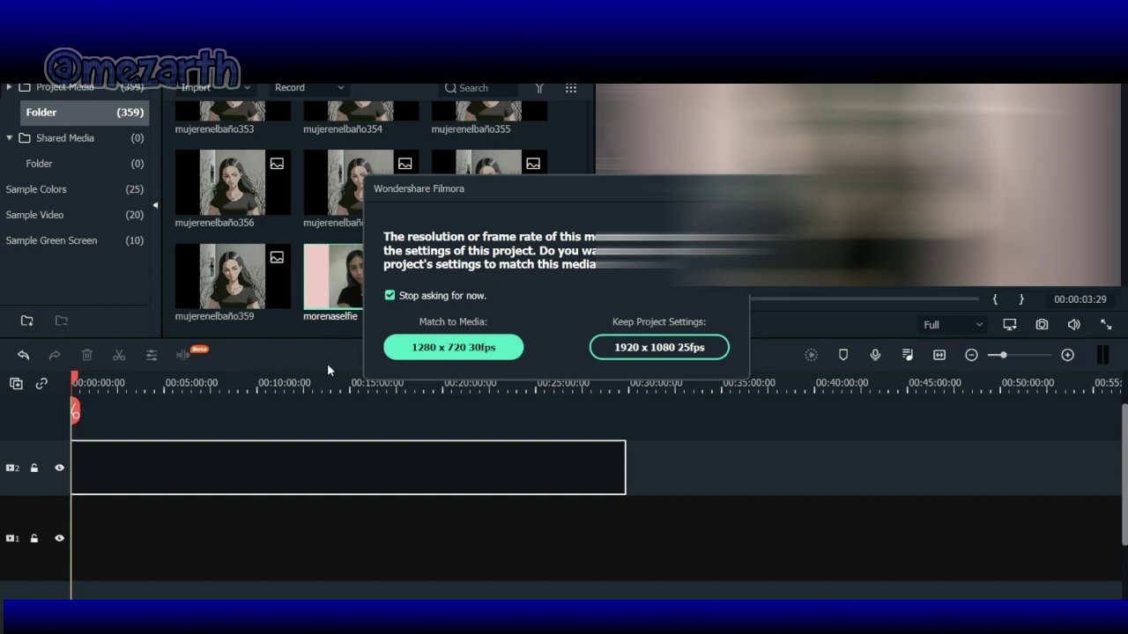
pyautogui.click(462, 350)
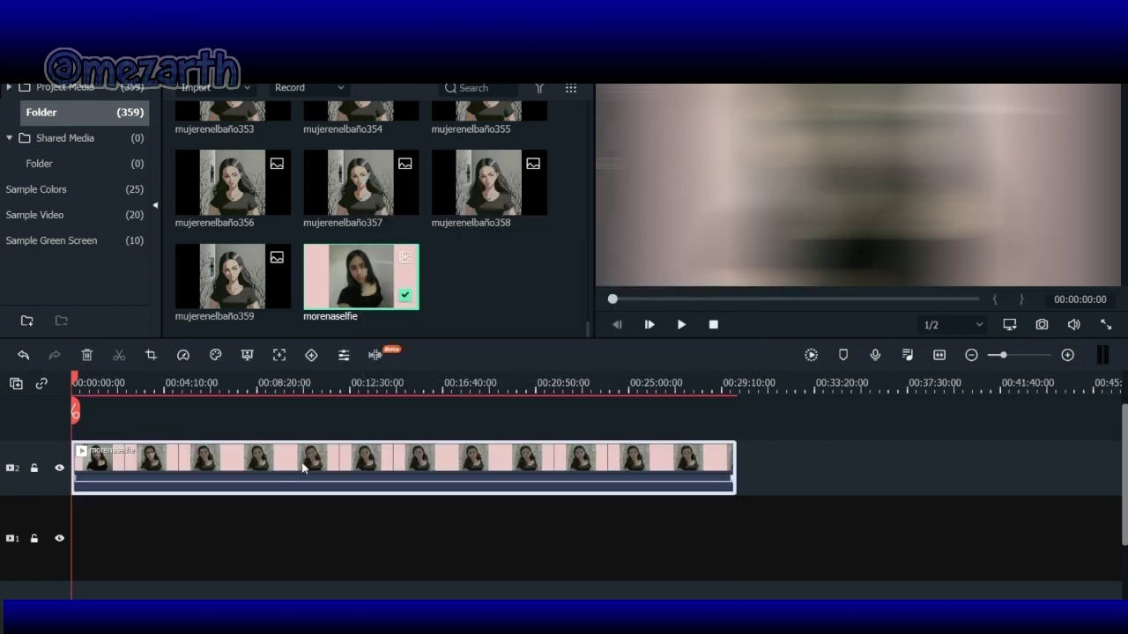
# Step: Double the clip's speed to 2x in its speed and duration settings
pyautogui.click(681, 324)
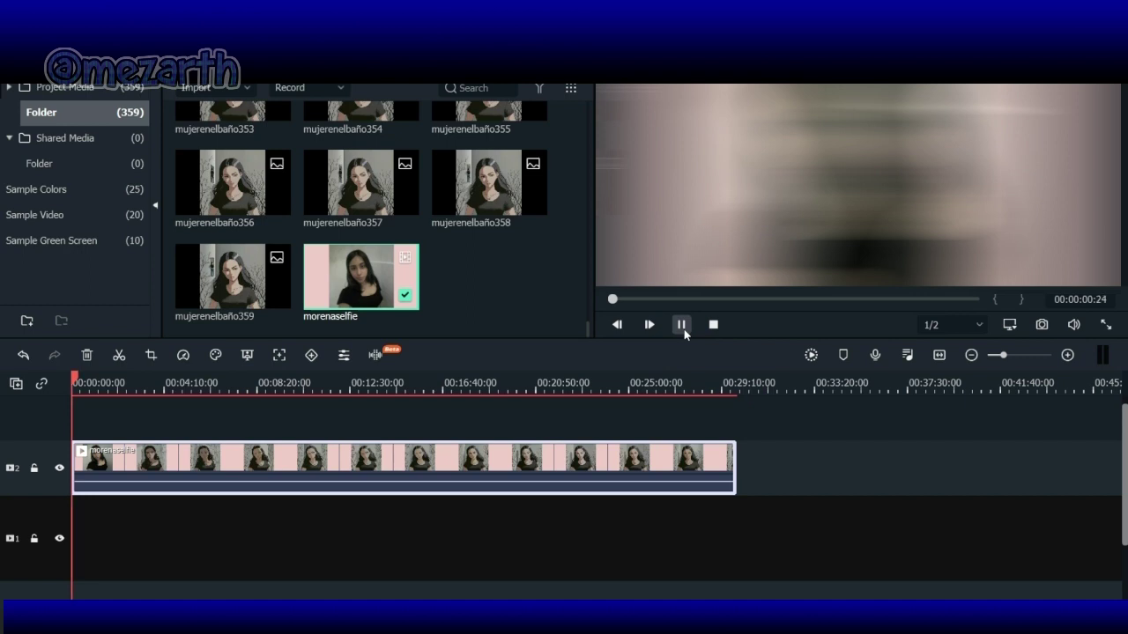
pyautogui.click(681, 324)
pyautogui.rightClick(539, 474)
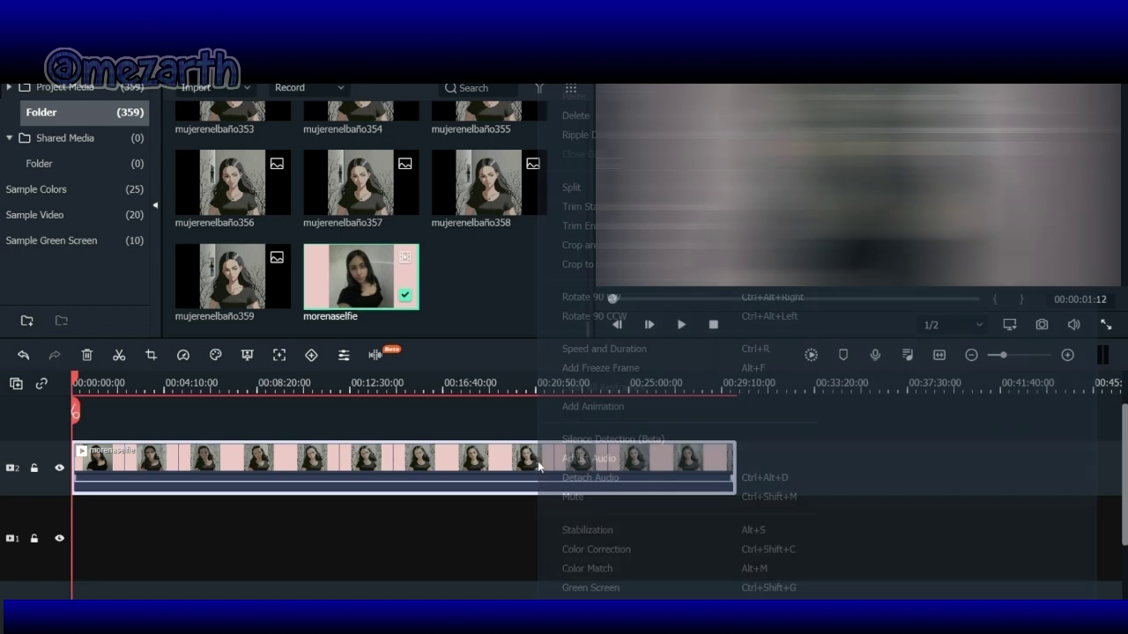
pyautogui.click(614, 349)
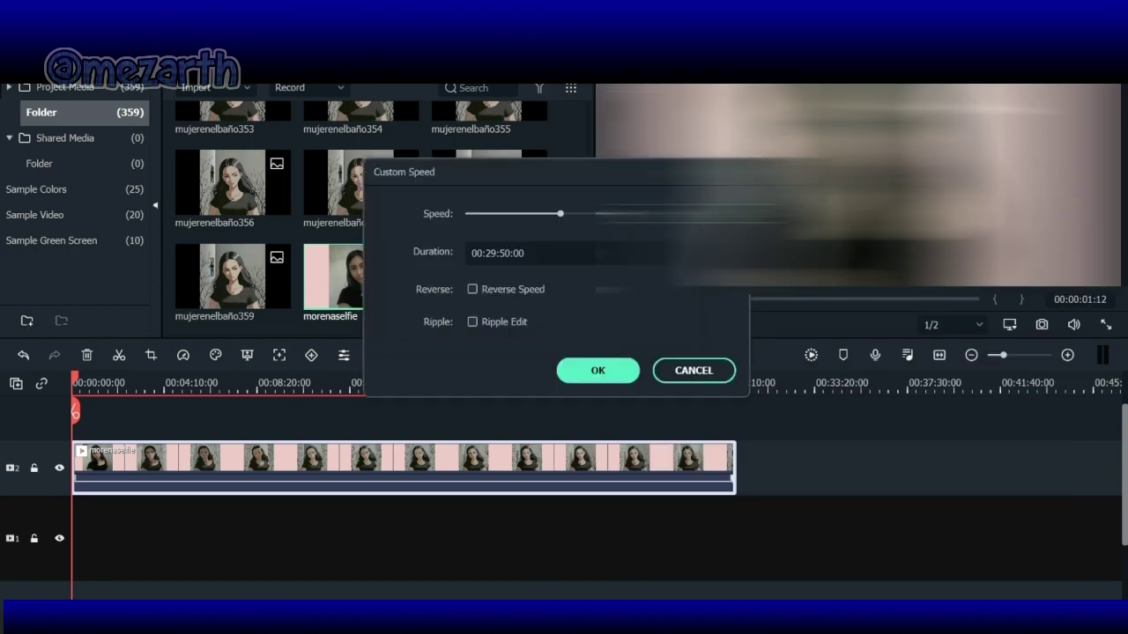
pyautogui.moveTo(559, 213); pyautogui.dragTo(561, 213)
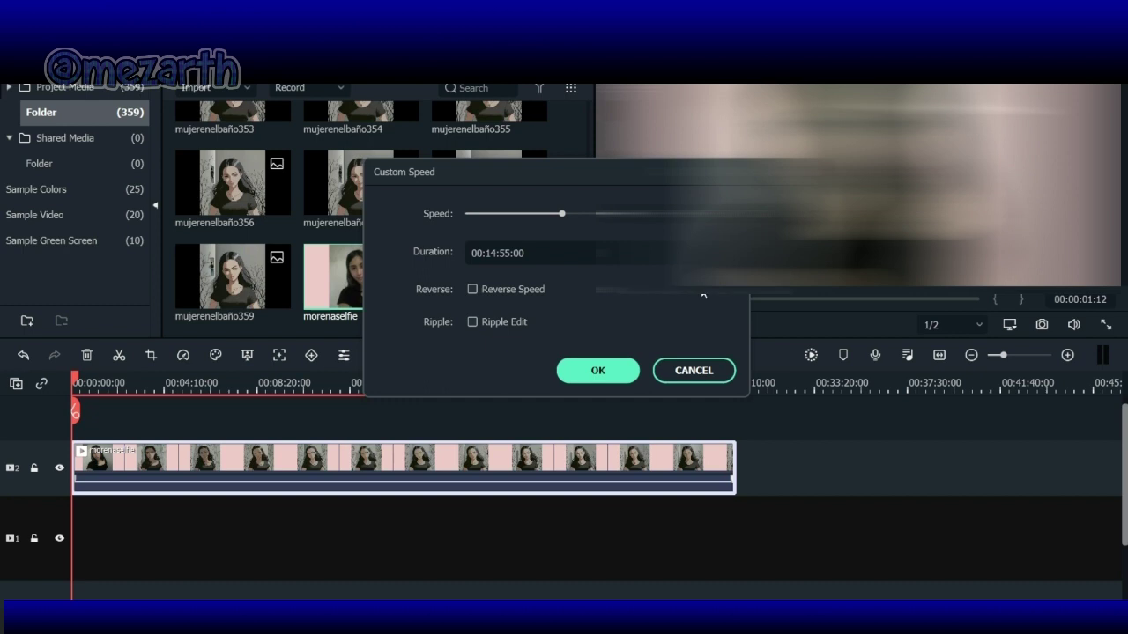
pyautogui.click(597, 371)
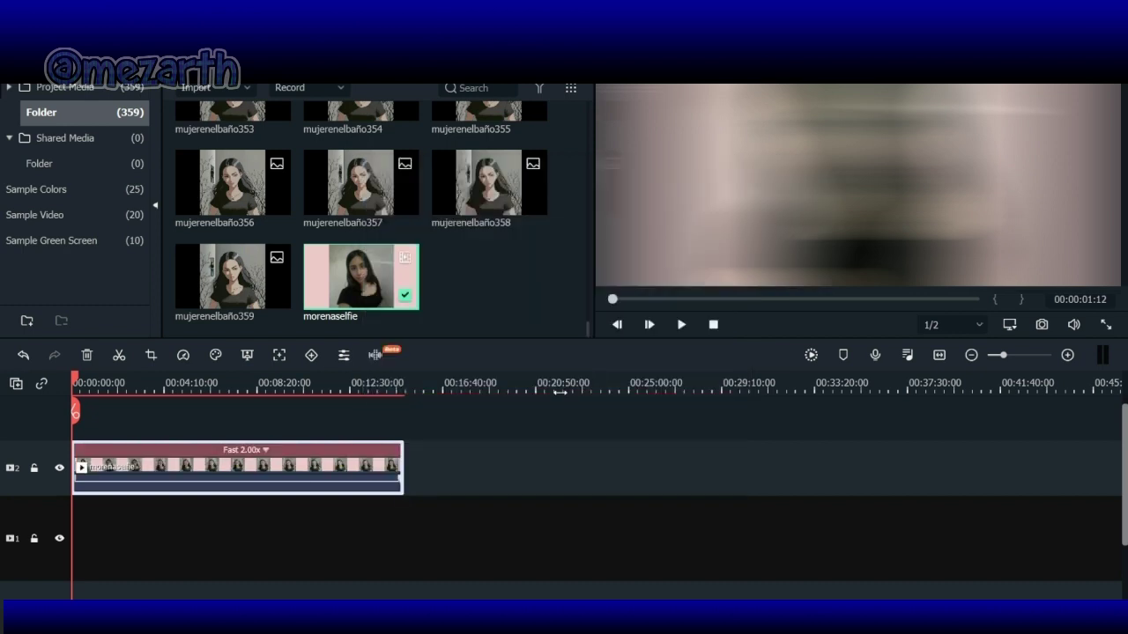
# Step: Speed the clip up to Fast 20x, zoom the timeline in, and play it from the start
pyautogui.click(266, 451)
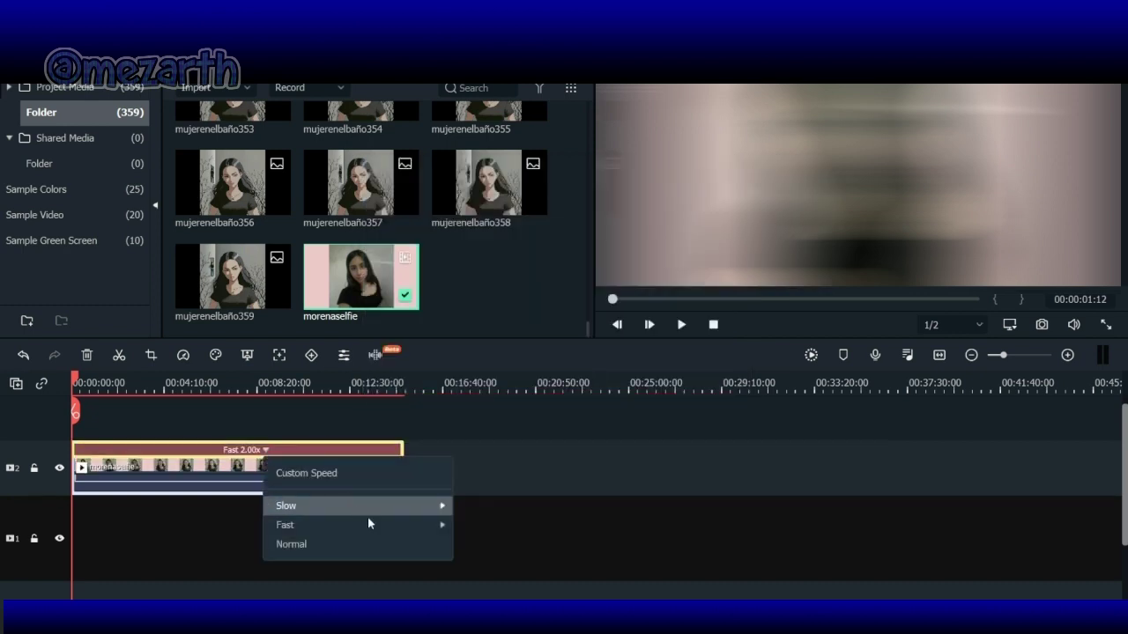
pyautogui.moveTo(380, 528)
pyautogui.click(552, 588)
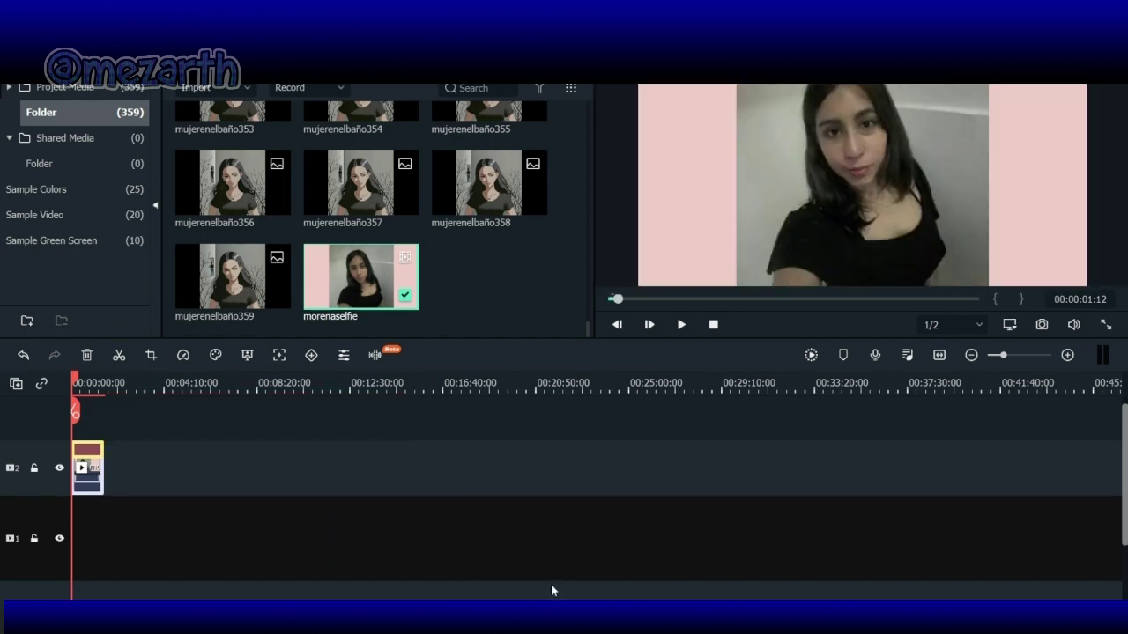
pyautogui.click(1067, 355)
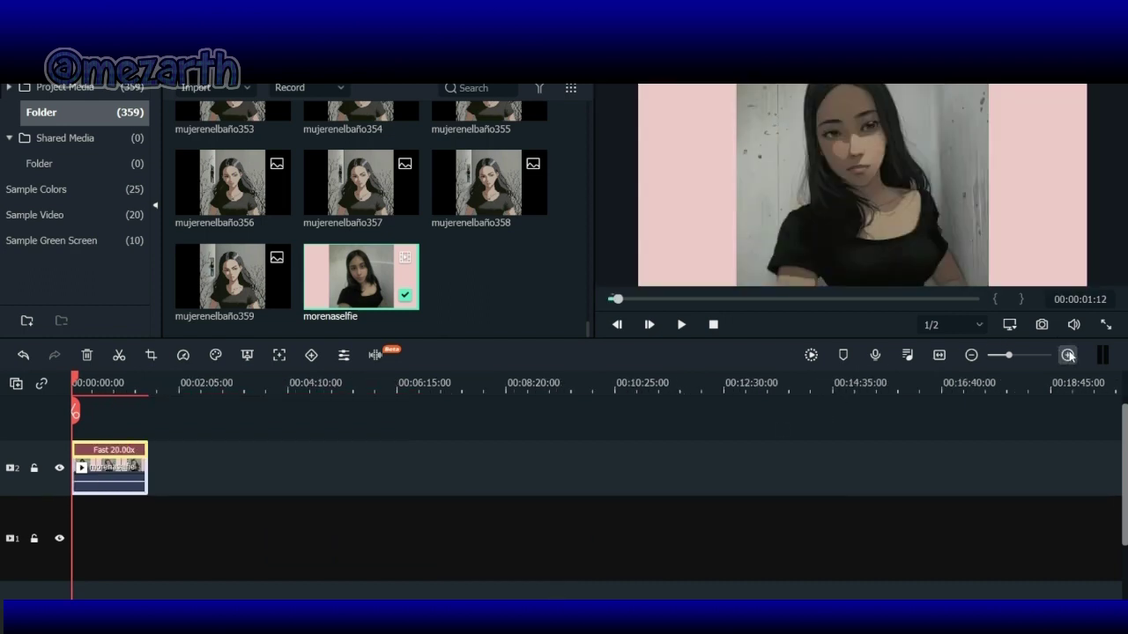
pyautogui.click(1067, 355)
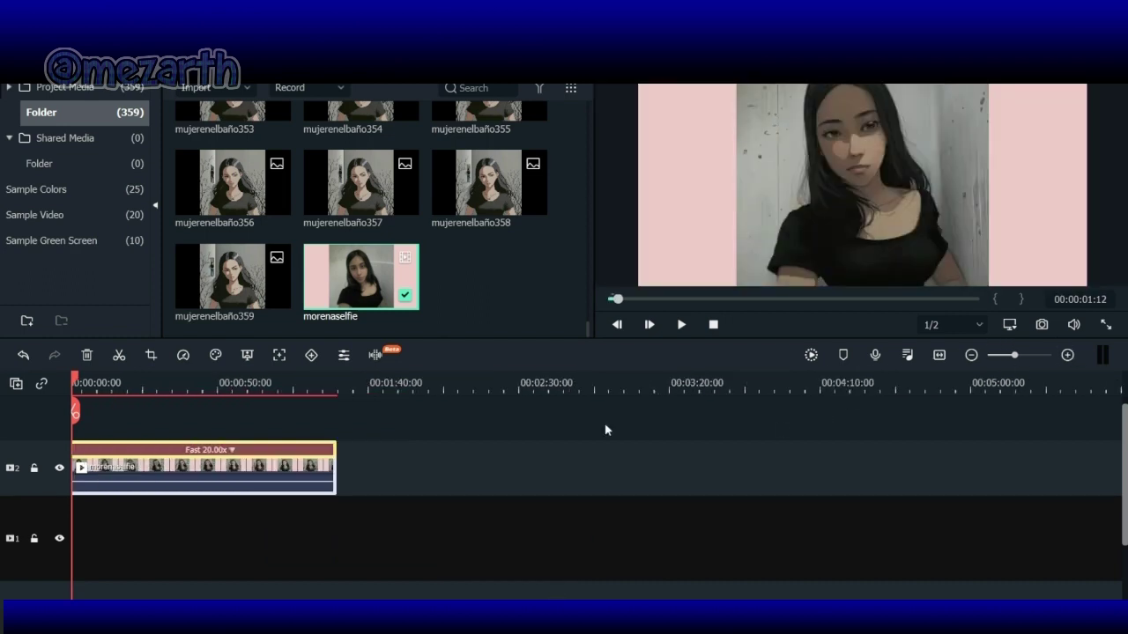
pyautogui.click(75, 385)
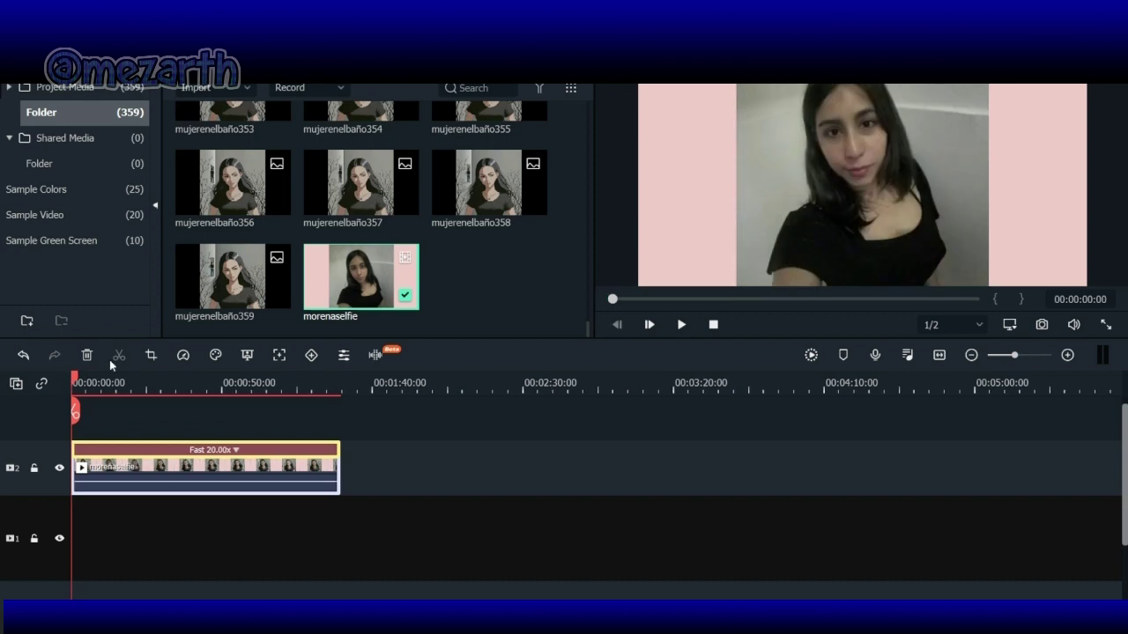
pyautogui.click(679, 327)
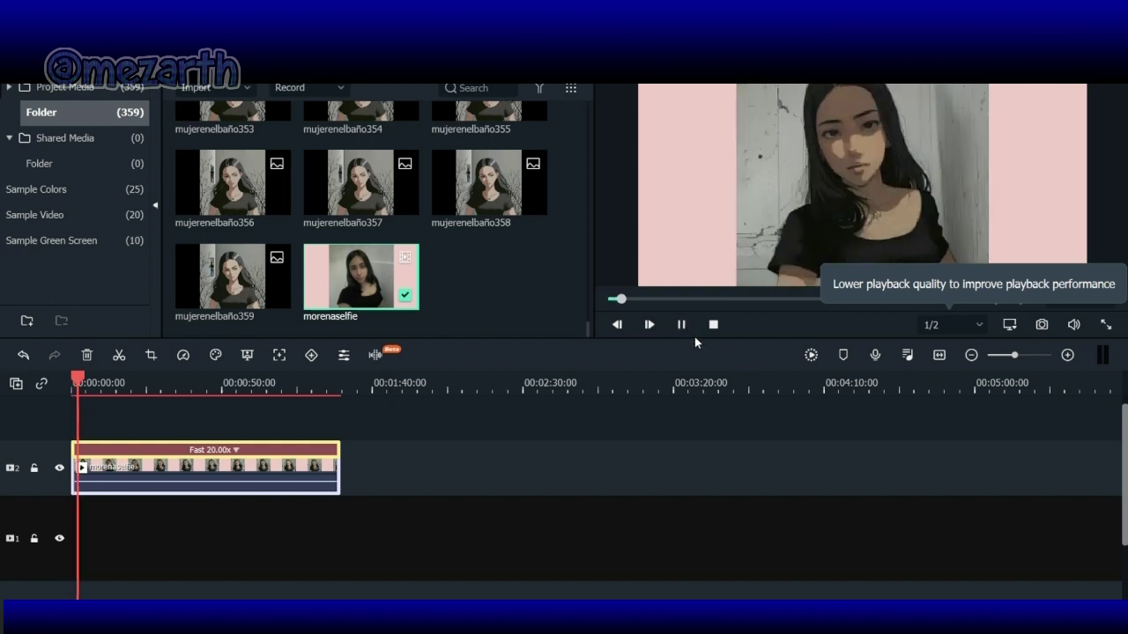
pyautogui.click(980, 325)
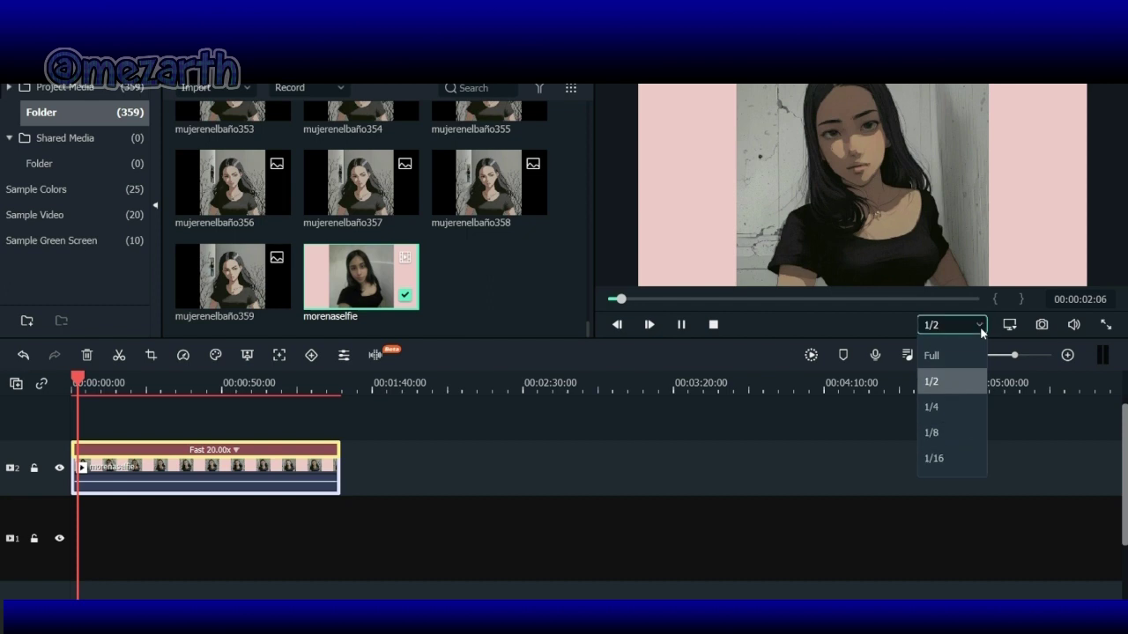
# Step: Set preview quality to 1/4, then pause and move the playhead to 00:01:27:07
pyautogui.click(963, 410)
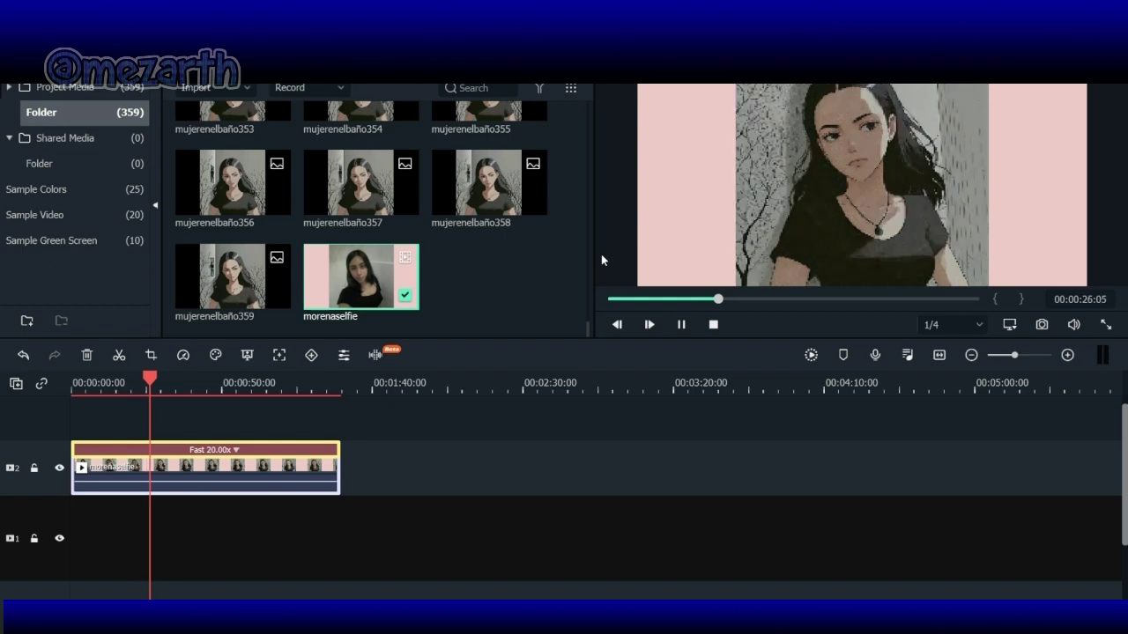
pyautogui.click(683, 326)
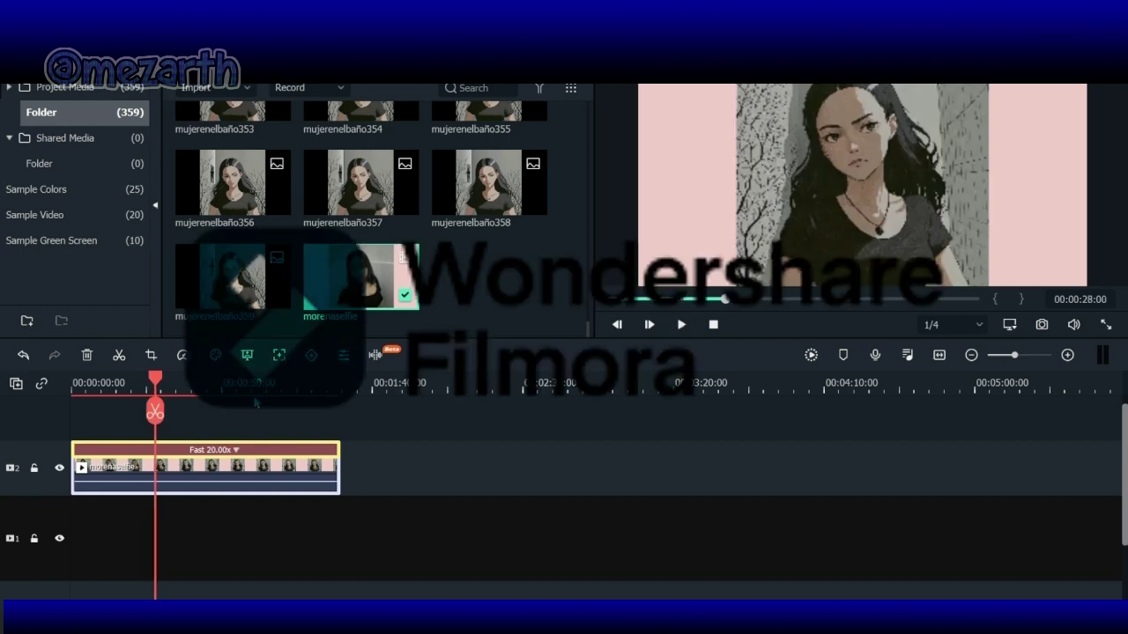
pyautogui.moveTo(155, 411); pyautogui.dragTo(333, 414)
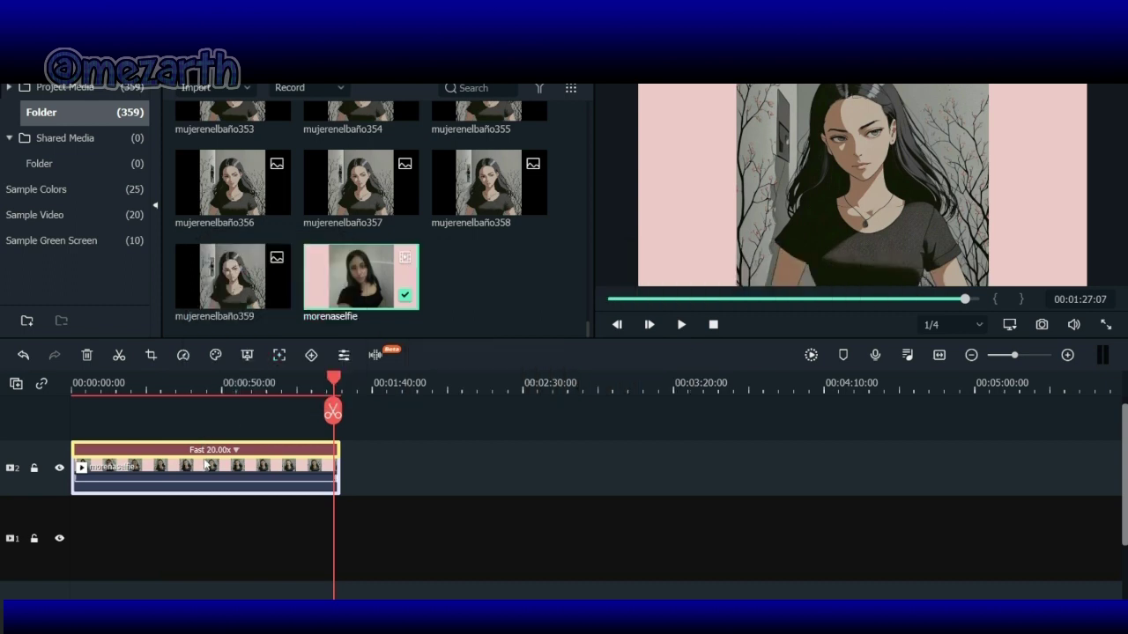
pyautogui.click(236, 450)
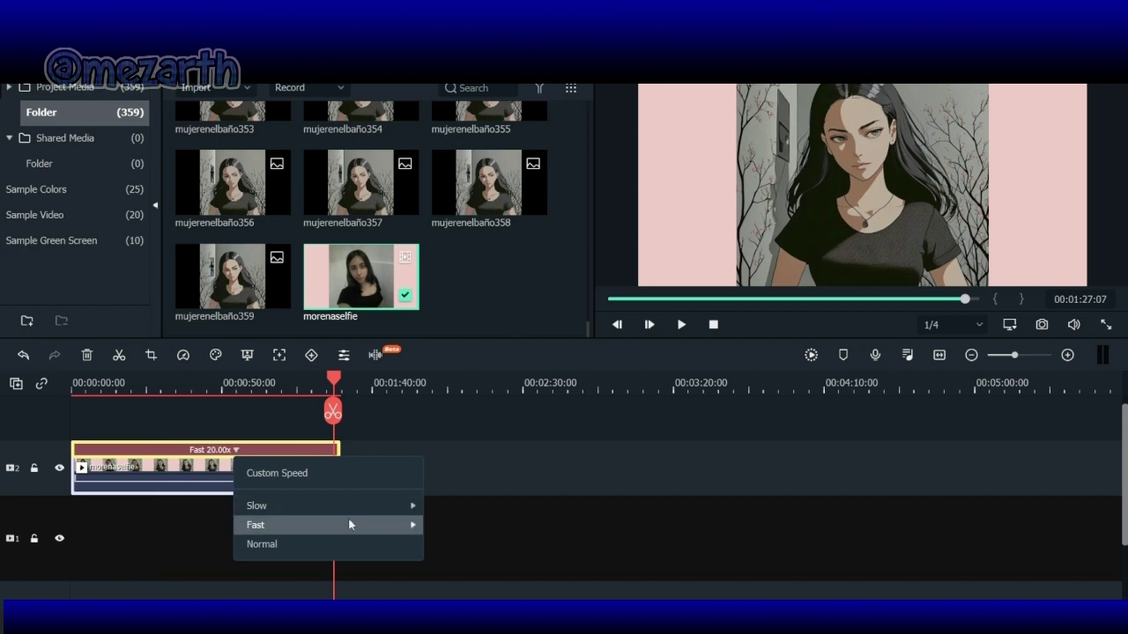
# Step: Speed the clip up to Fast 50x and return the playhead onto the clip
pyautogui.moveTo(358, 526)
pyautogui.click(484, 598)
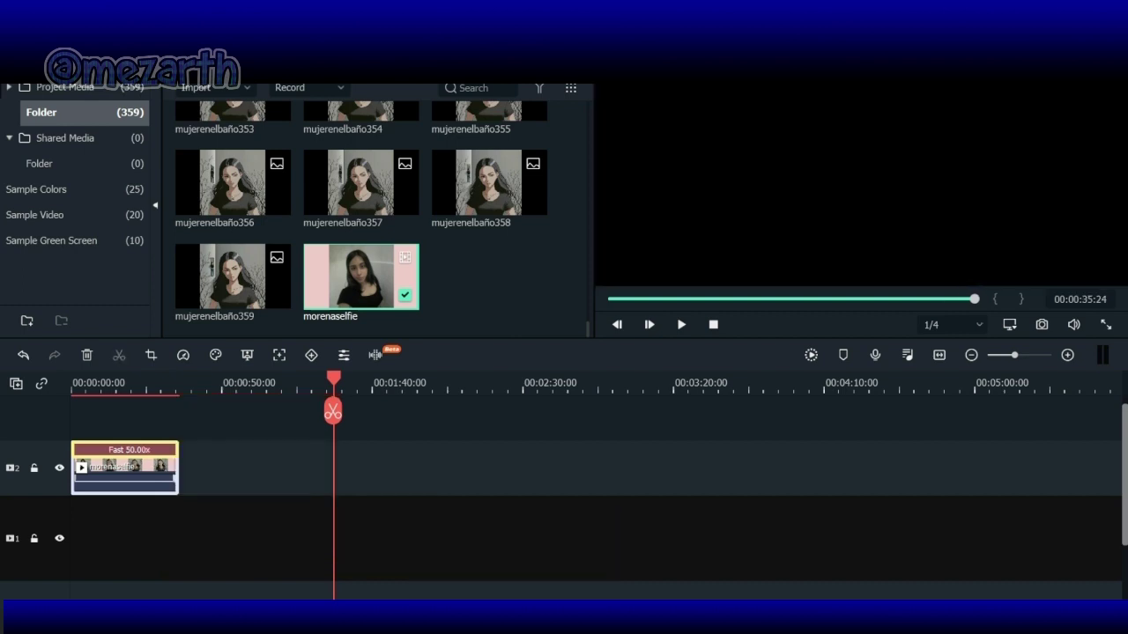
pyautogui.click(171, 387)
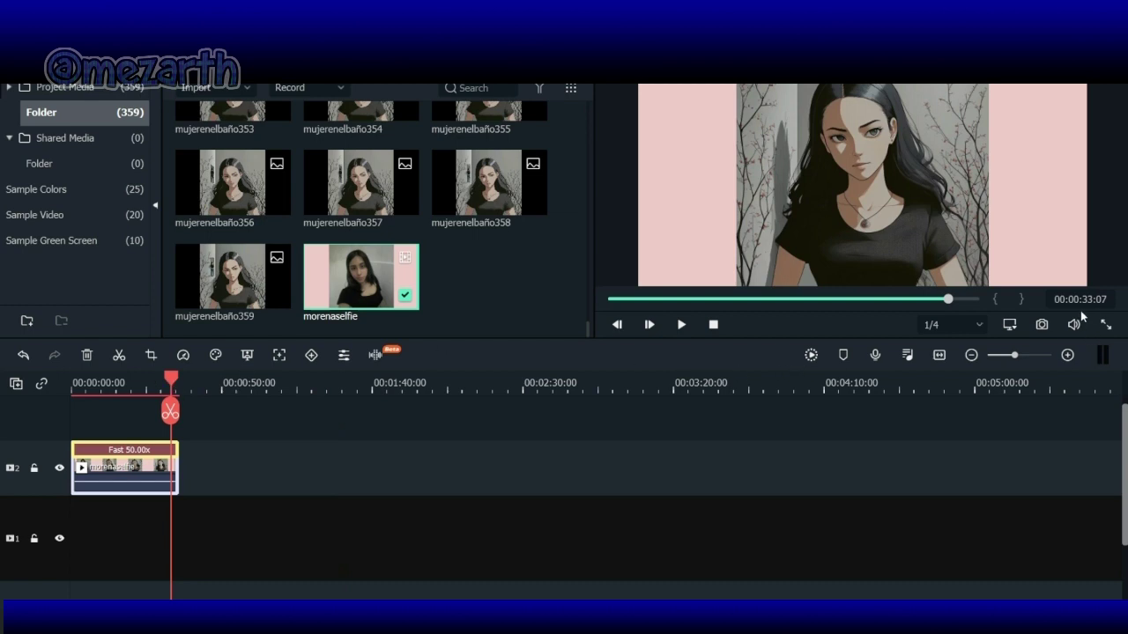
# Step: Export the video as an MP4 named morenaenelbaño22
pyautogui.hotkey('ctrl', 'e')
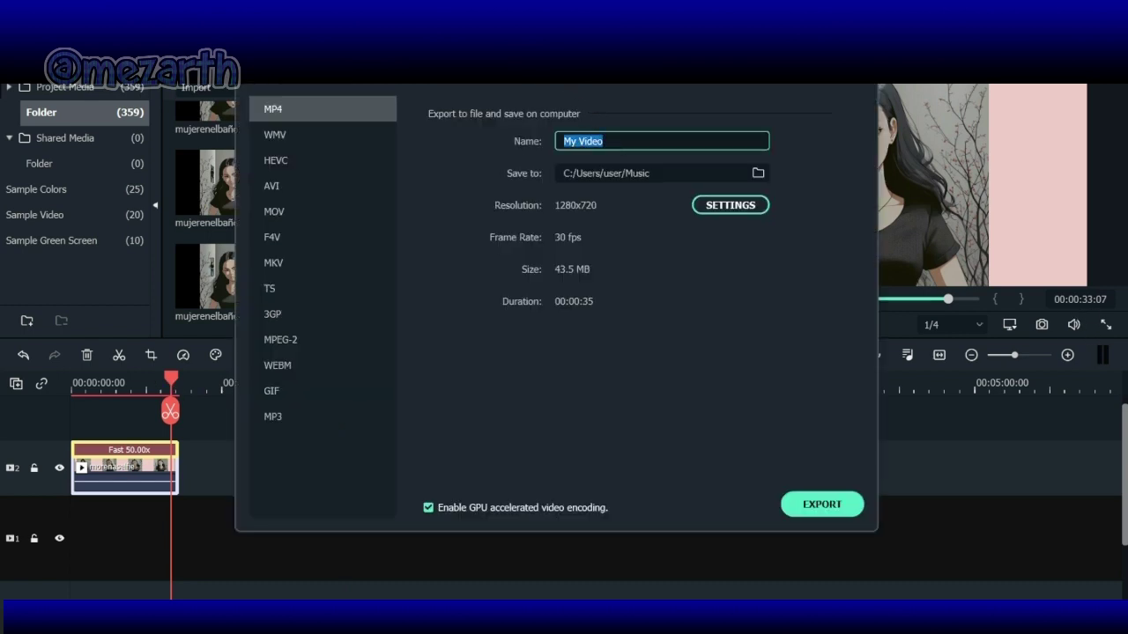
pyautogui.write('morenaenelbaño22')
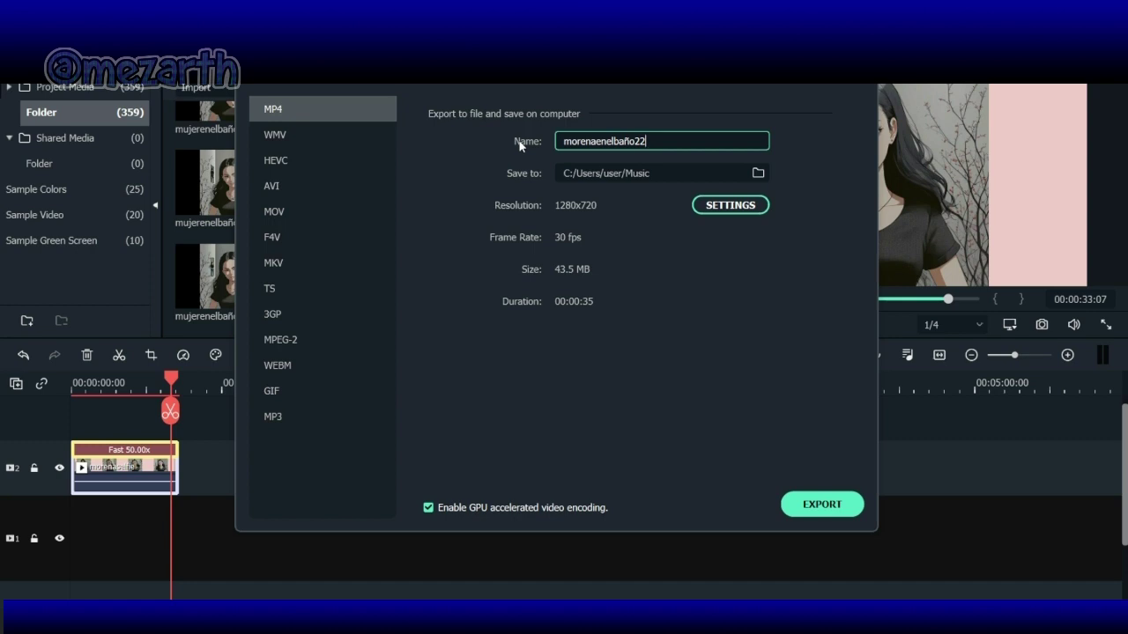
pyautogui.click(728, 210)
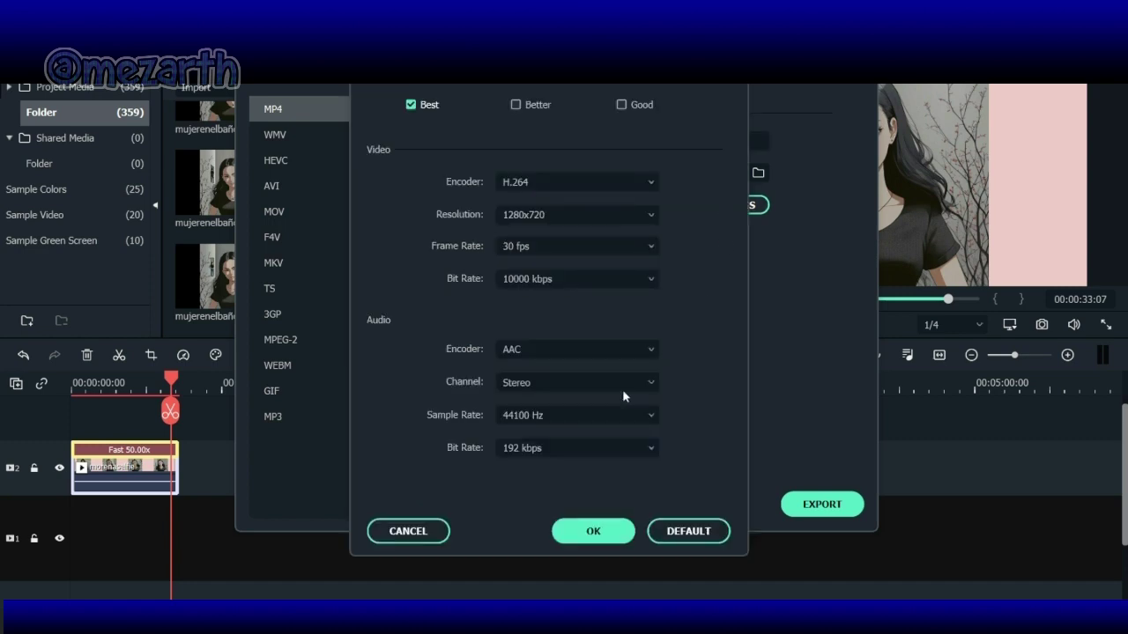
pyautogui.click(596, 529)
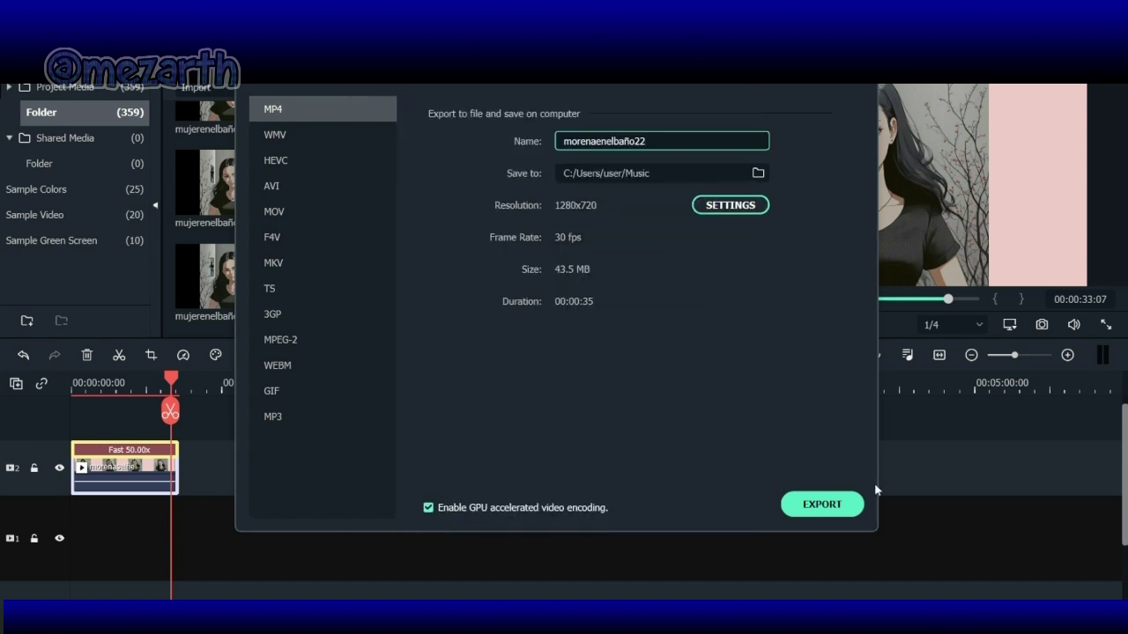
pyautogui.click(822, 505)
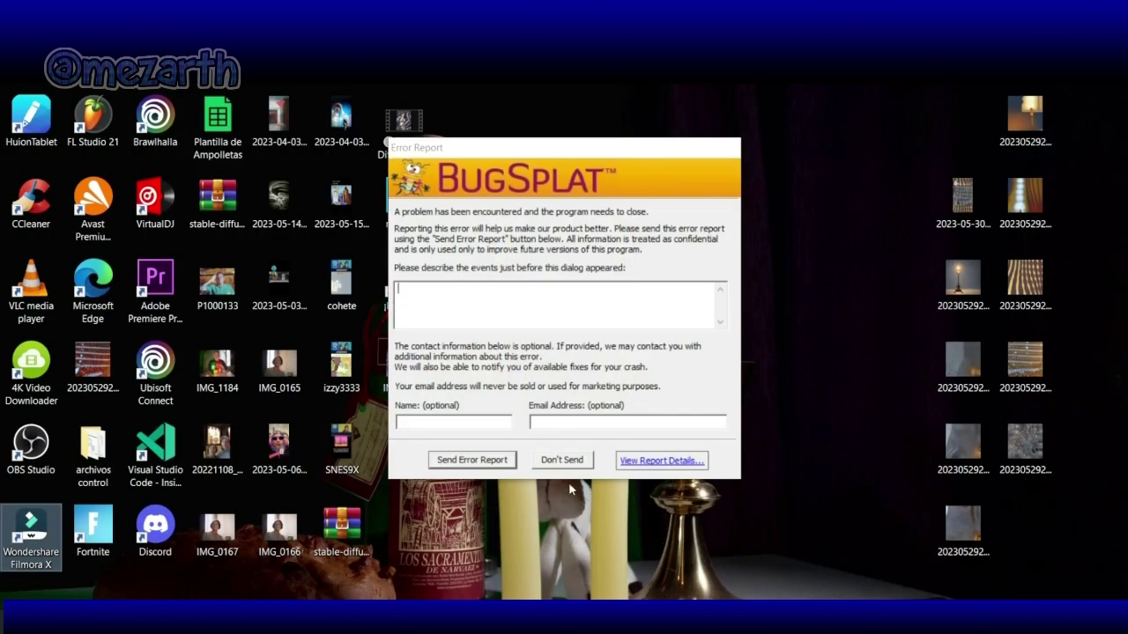
# Step: Dismiss the crash report without sending and open the Música folder in File Explorer
pyautogui.click(564, 460)
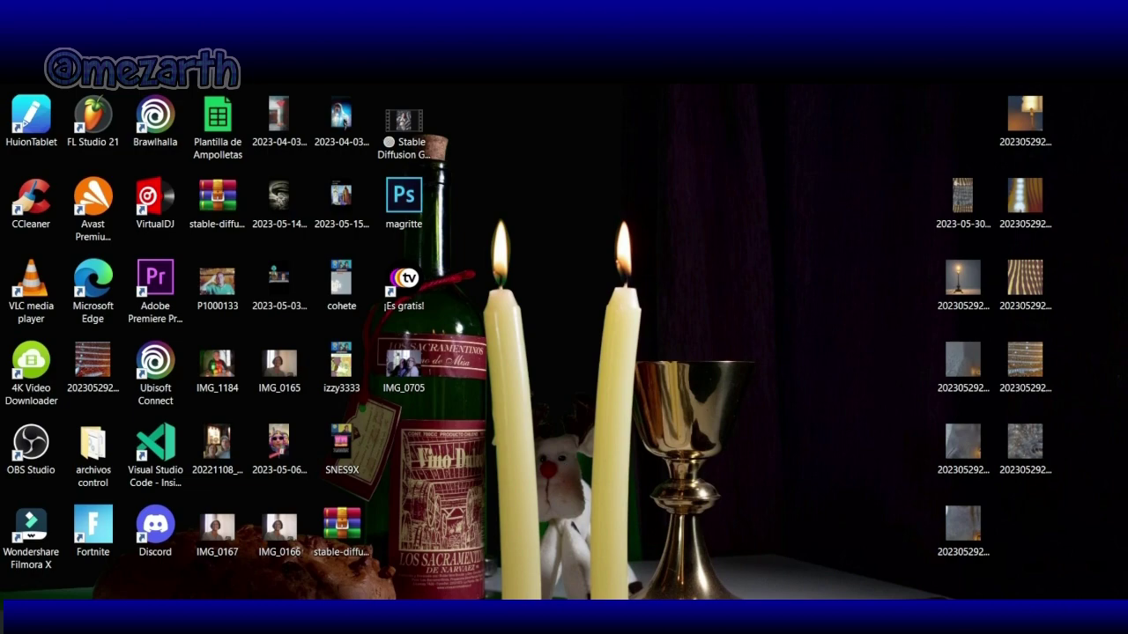
pyautogui.press('super+e')
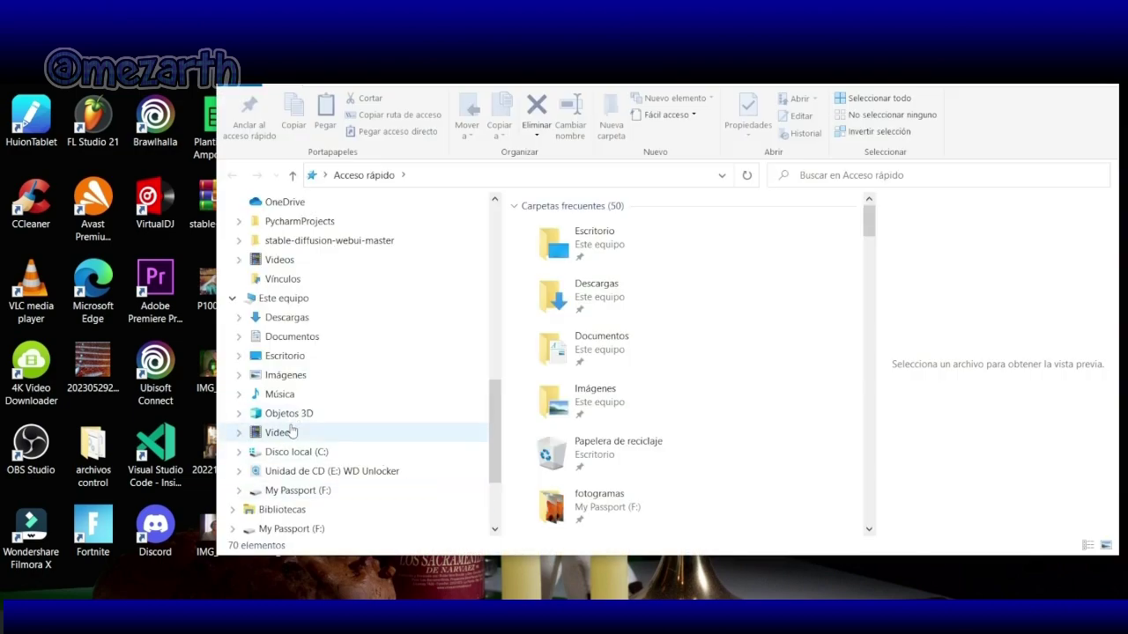
pyautogui.click(283, 433)
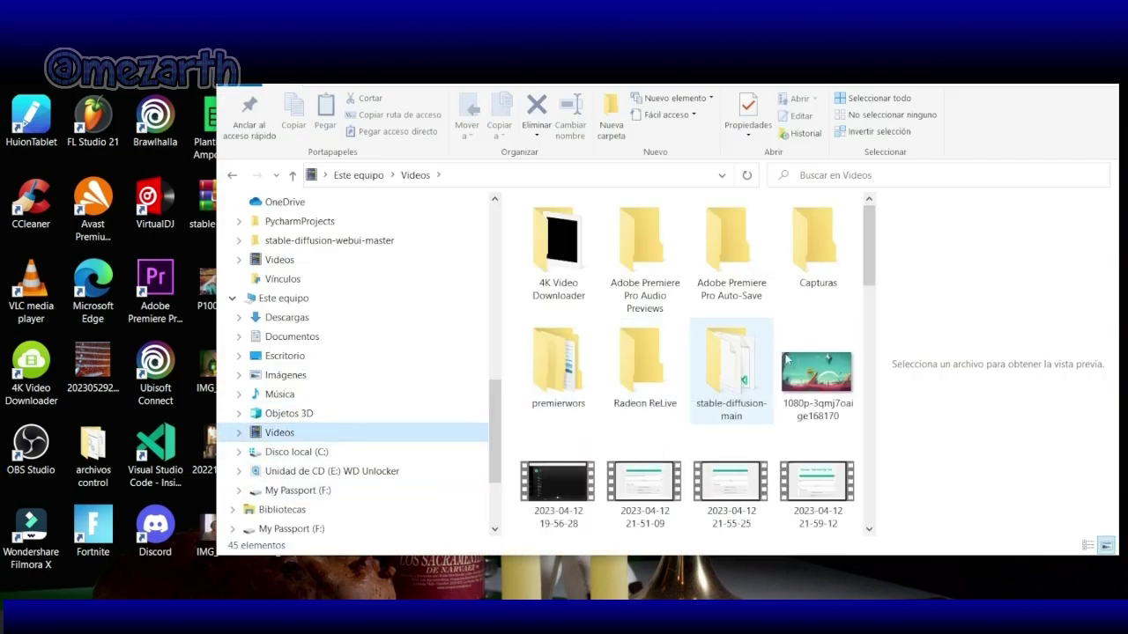
pyautogui.moveTo(871, 255); pyautogui.dragTo(876, 421)
pyautogui.click(279, 394)
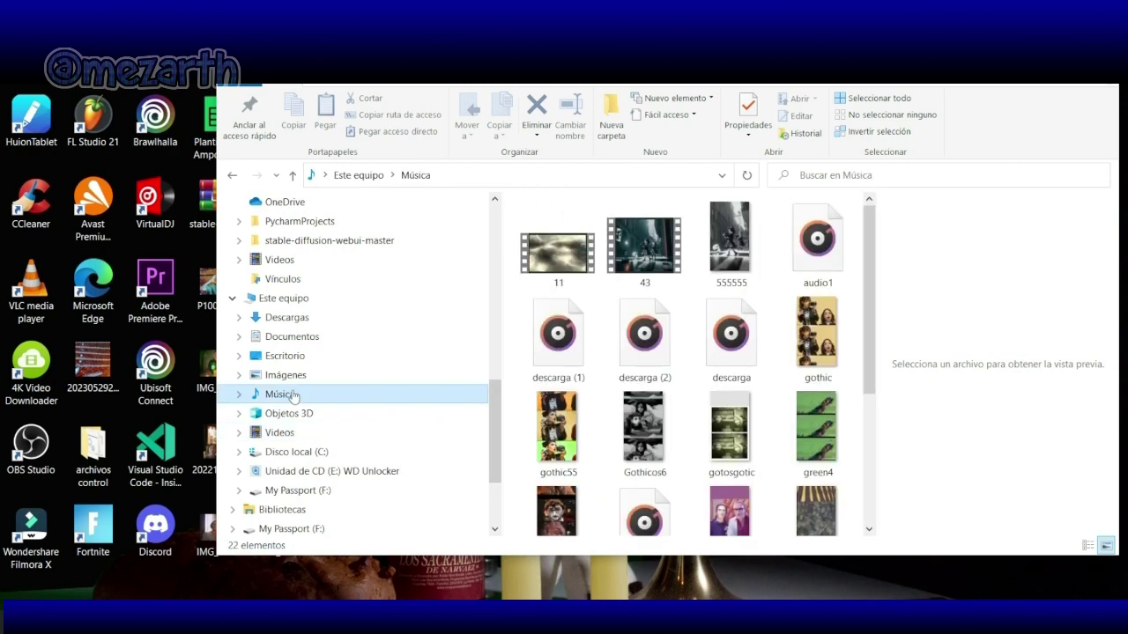
pyautogui.moveTo(869, 356); pyautogui.dragTo(866, 492)
# Step: Open morenaenelbaño22 with Windows Media Player
pyautogui.click(641, 392)
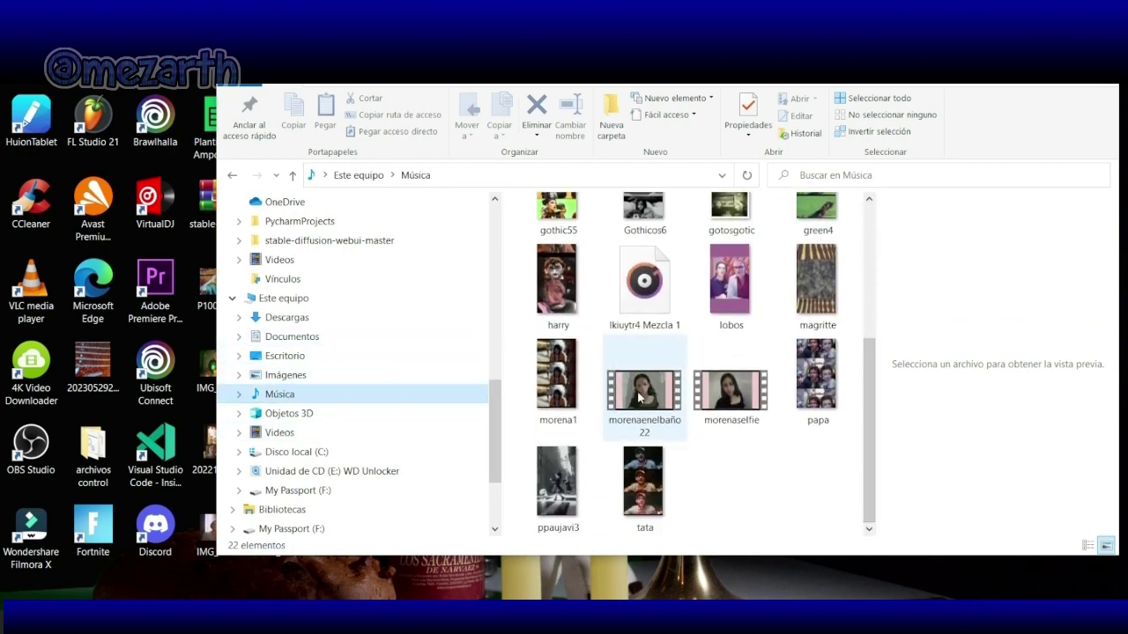
pyautogui.rightClick(640, 397)
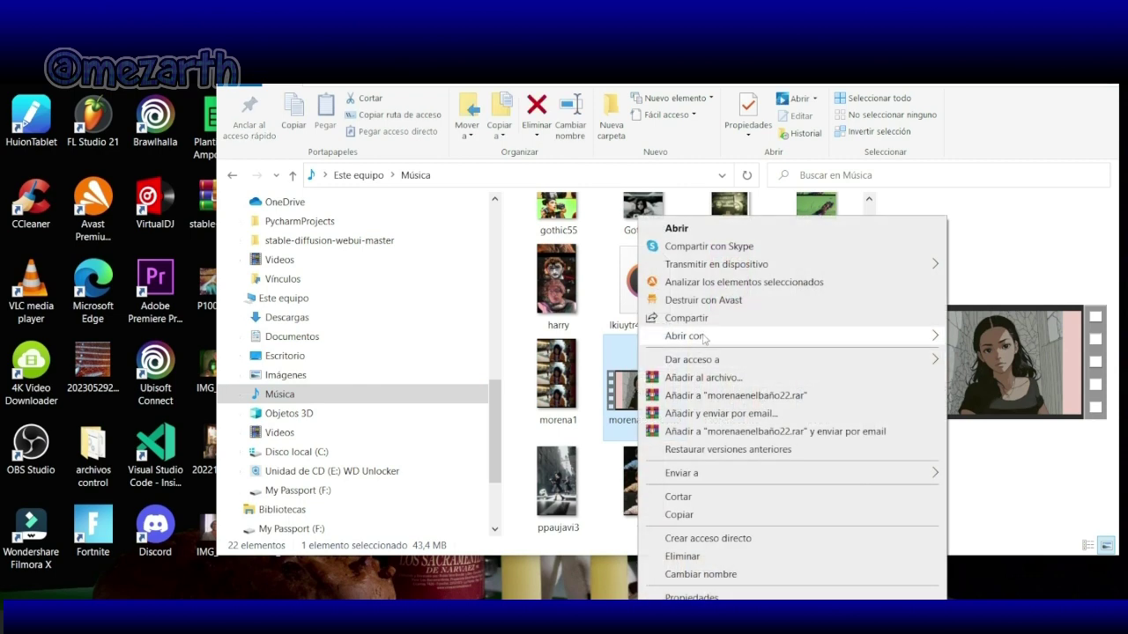
pyautogui.moveTo(703, 340)
pyautogui.click(557, 447)
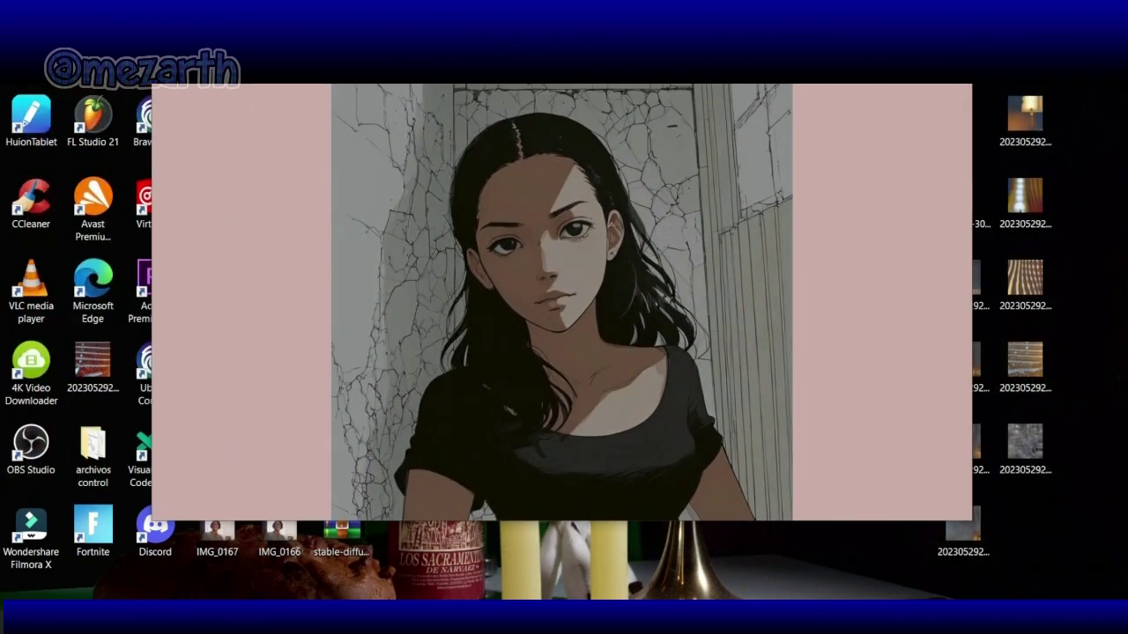
# Step: Watch morenaenelbaño22 play, then restart it from 00:00
pyautogui.moveTo(783, 438)
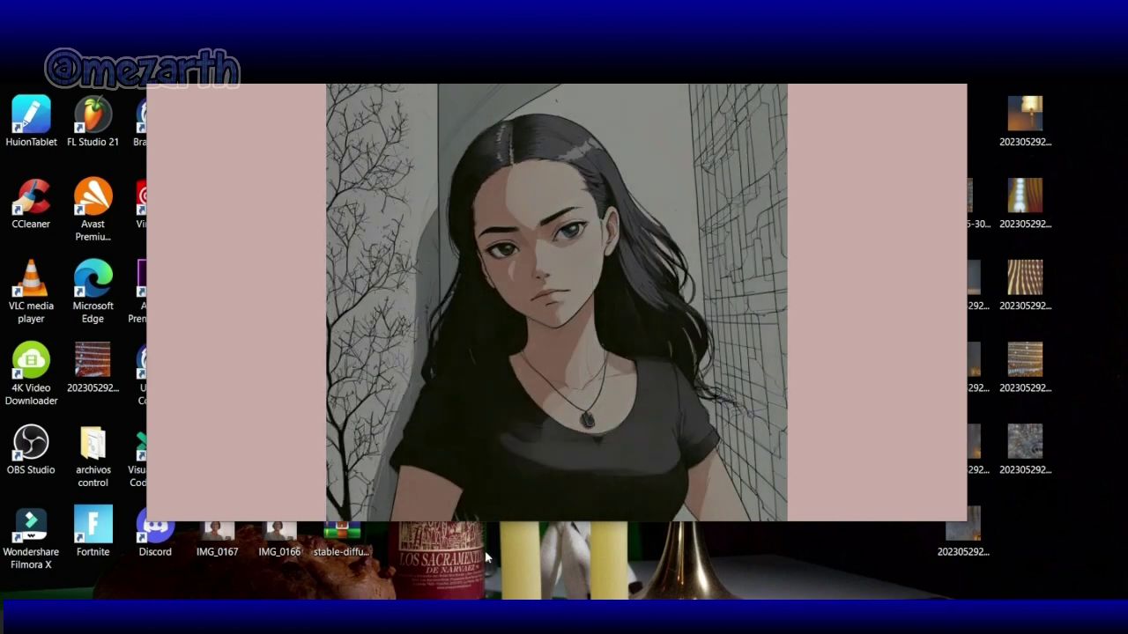
pyautogui.click(153, 469)
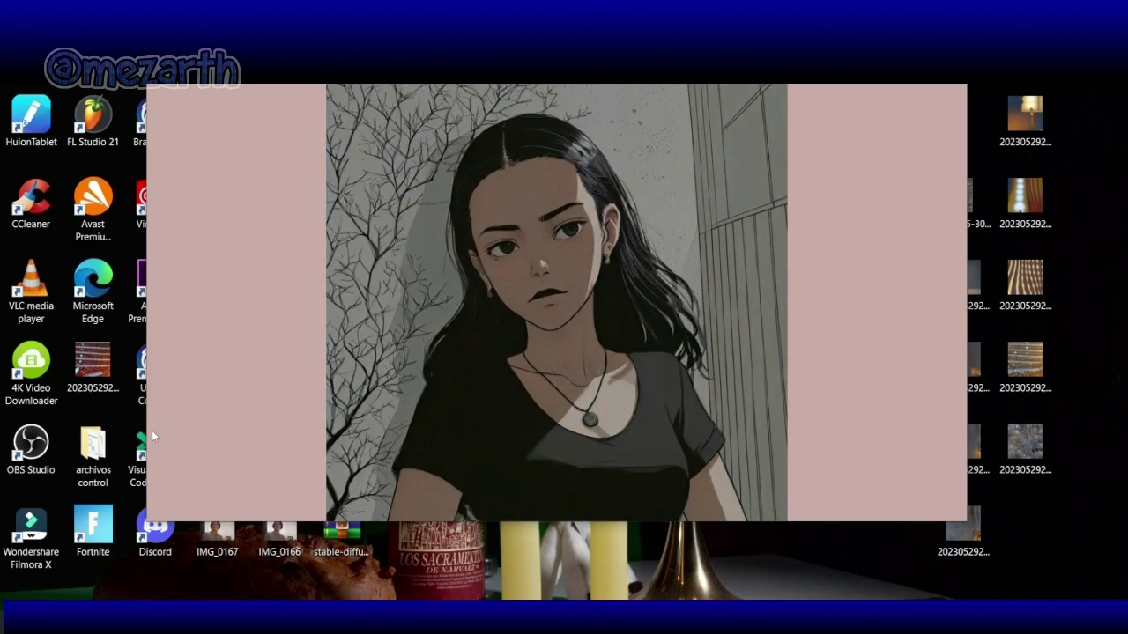
pyautogui.moveTo(617, 128)
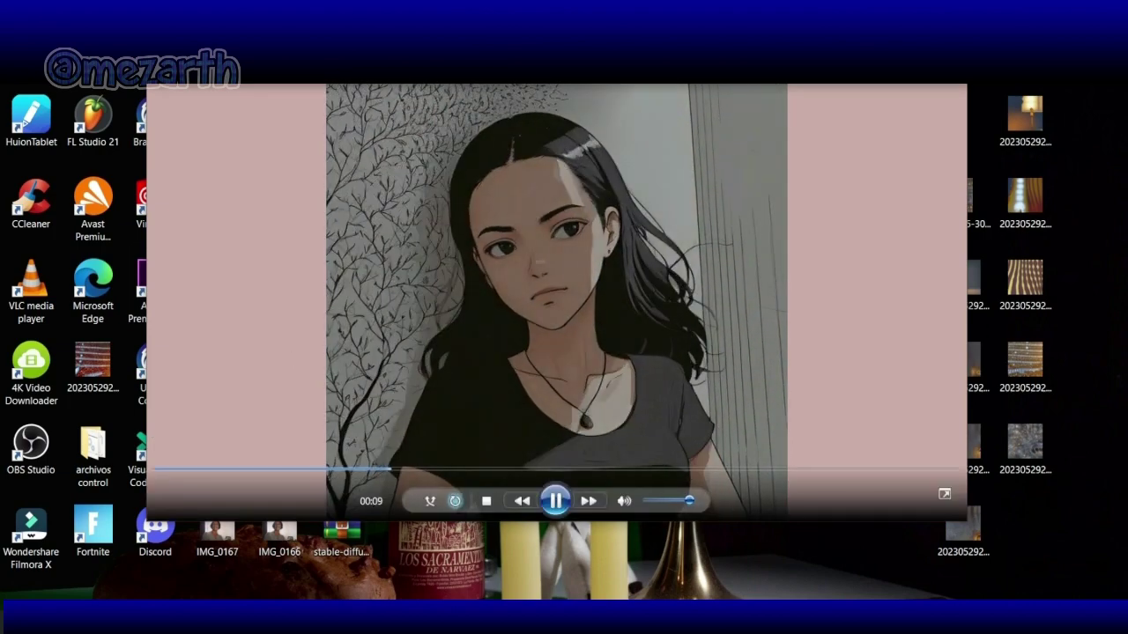
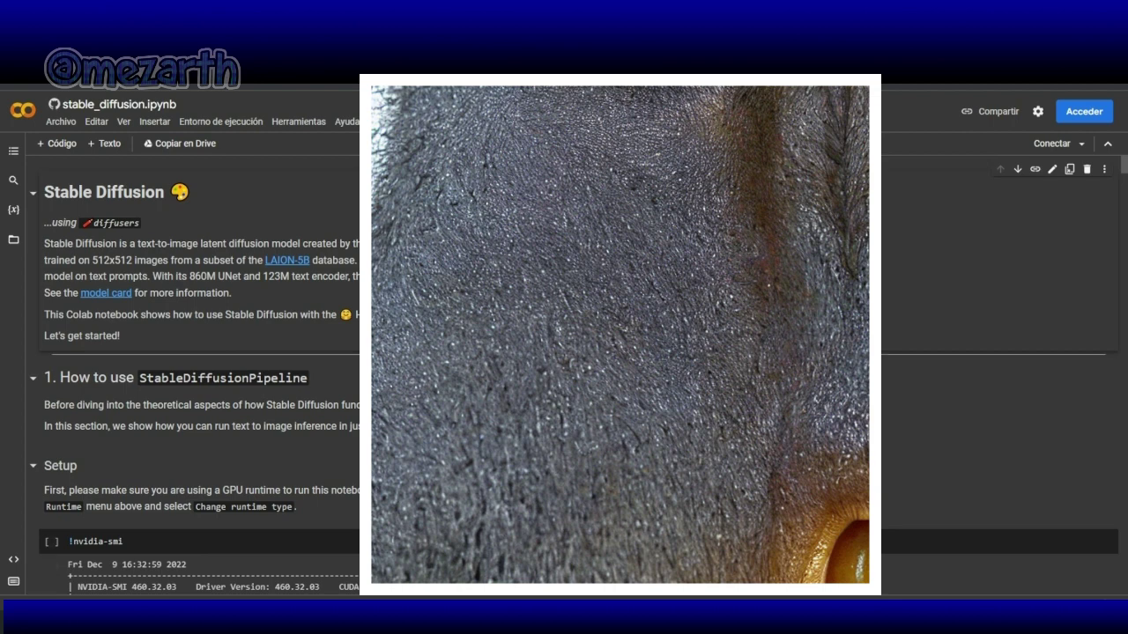
# Step: Scroll past the pip install log to the astronaut-riding-a-horse image output
pyautogui.scroll(-3, 361, 314)
pyautogui.scroll(-1, 360, 314)
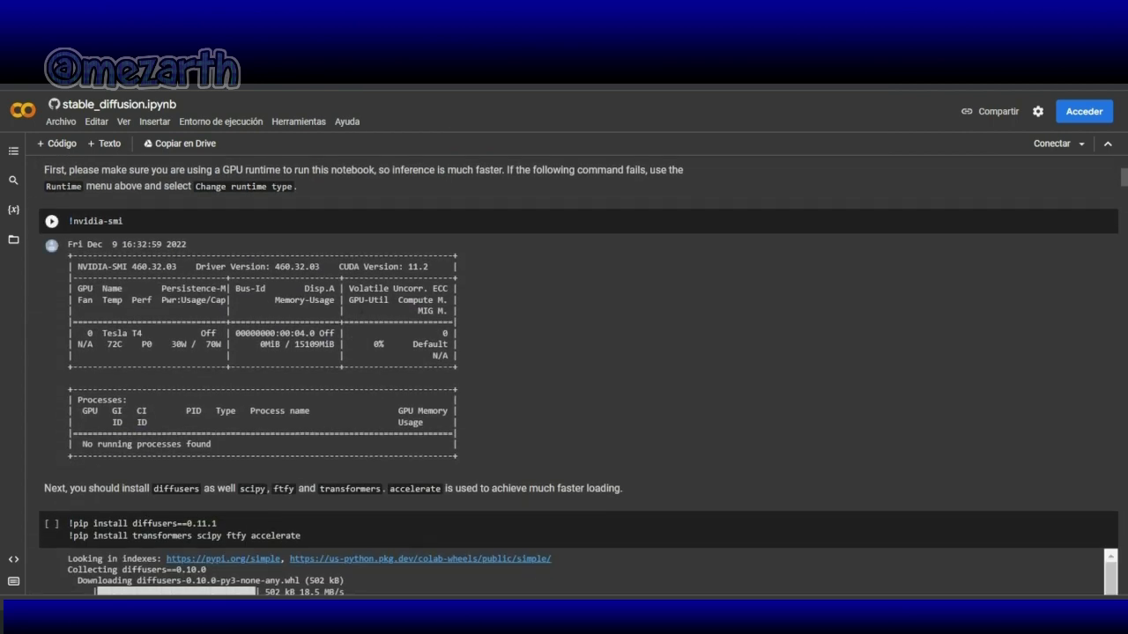
pyautogui.scroll(-4, 578, 375)
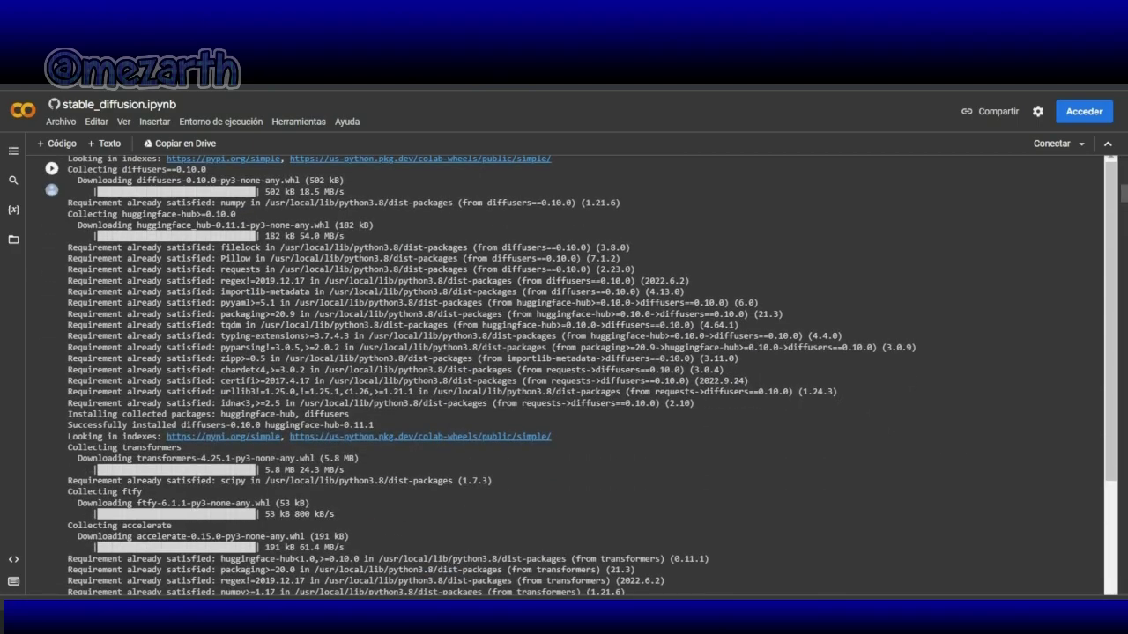
pyautogui.scroll(-7, 579, 376)
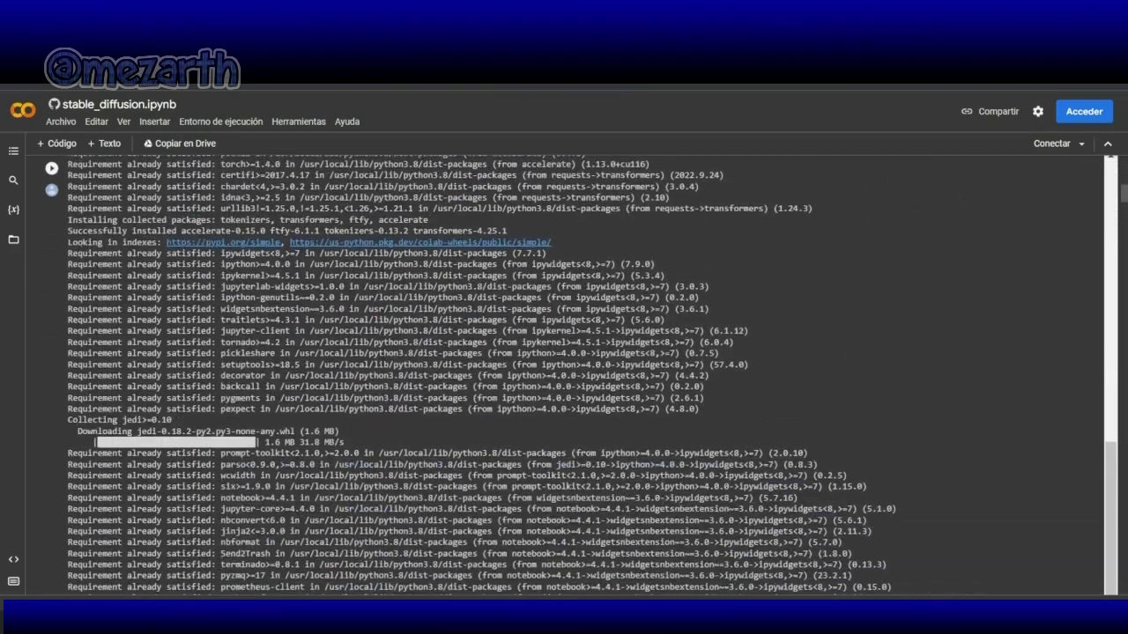
pyautogui.scroll(-6, 579, 375)
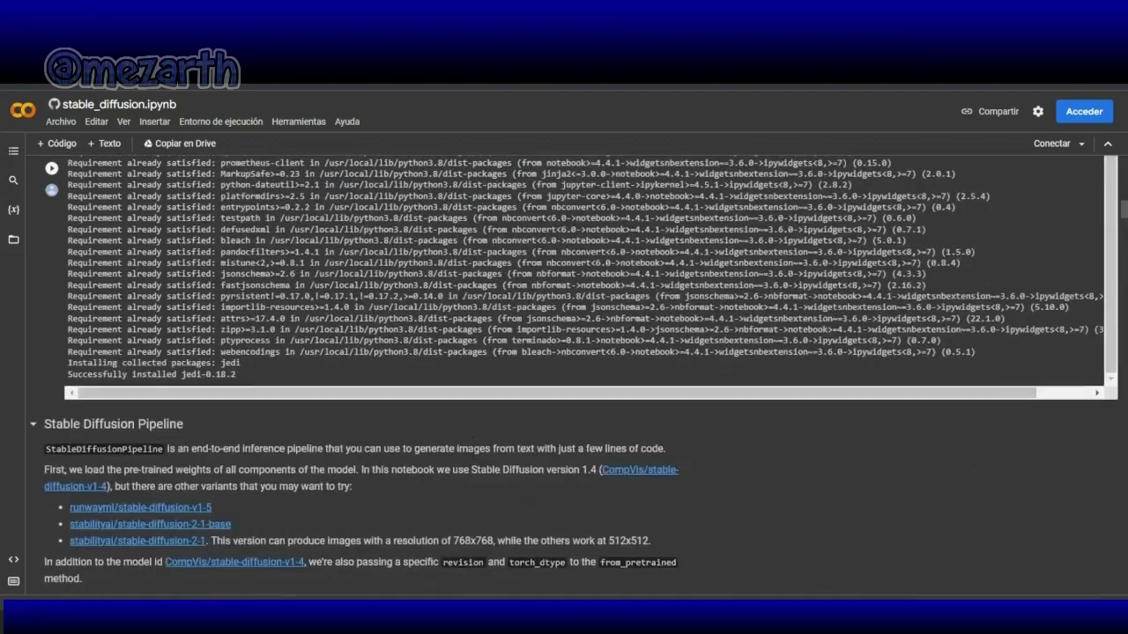
pyautogui.scroll(-8, 564, 375)
pyautogui.scroll(-10, 471, 453)
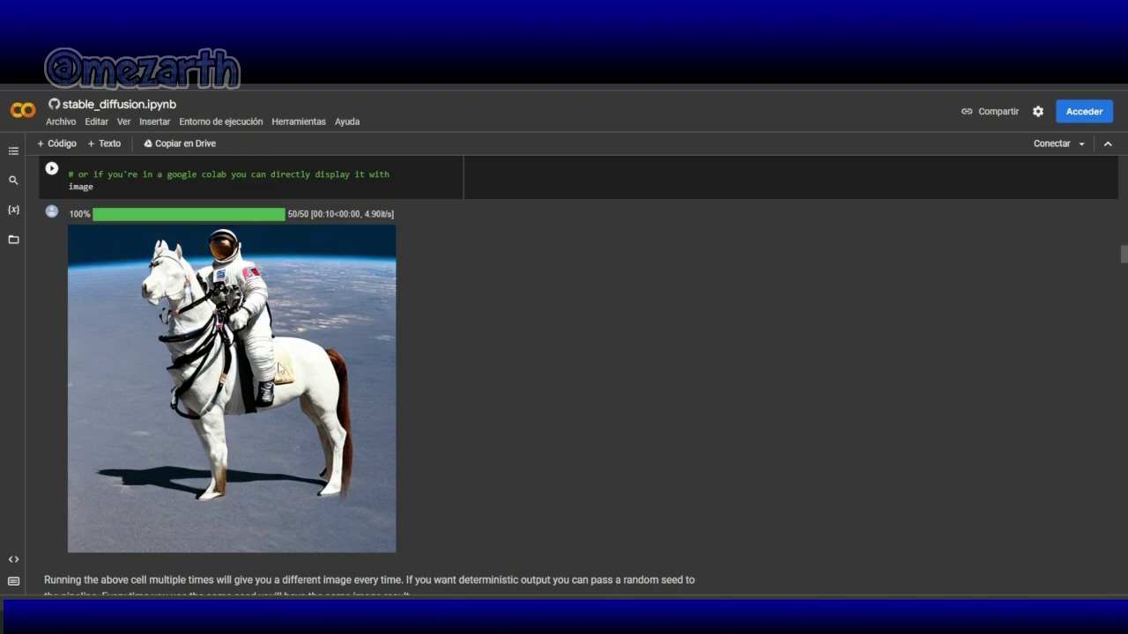
# Step: Select the image output cell, then connect to a runtime and sign in via Acceder
pyautogui.click(451, 351)
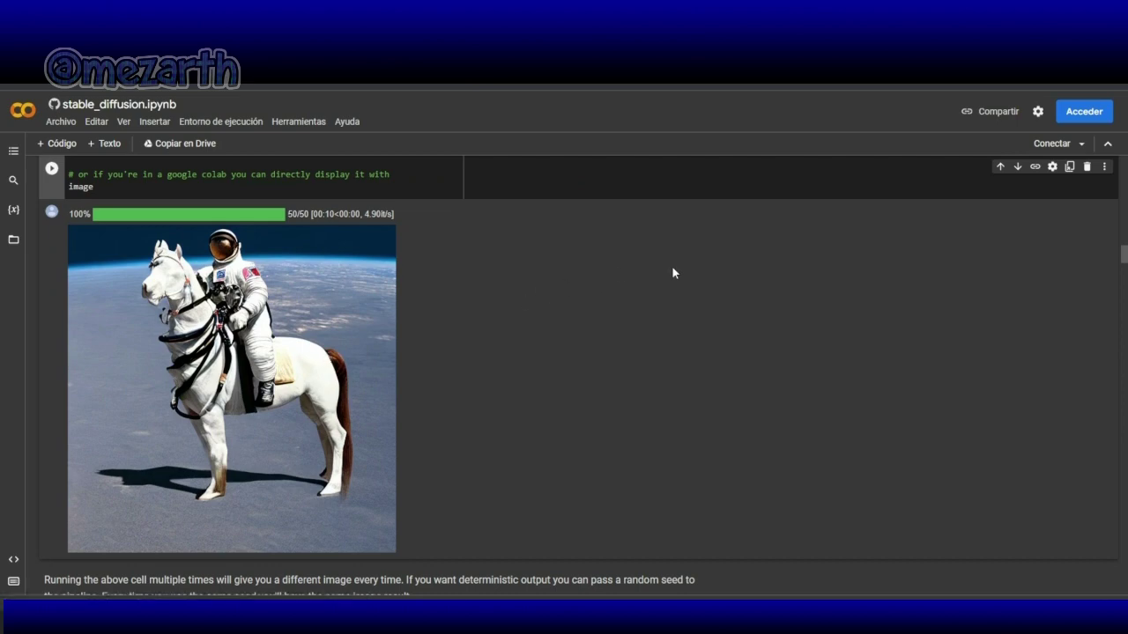
pyautogui.click(1049, 145)
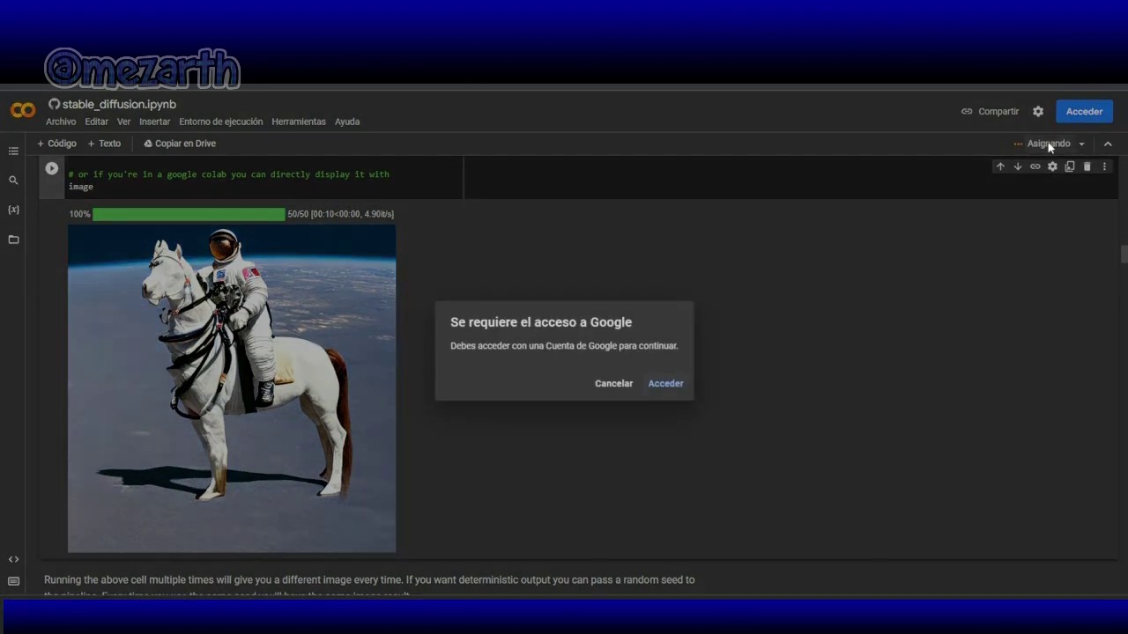
pyautogui.click(663, 385)
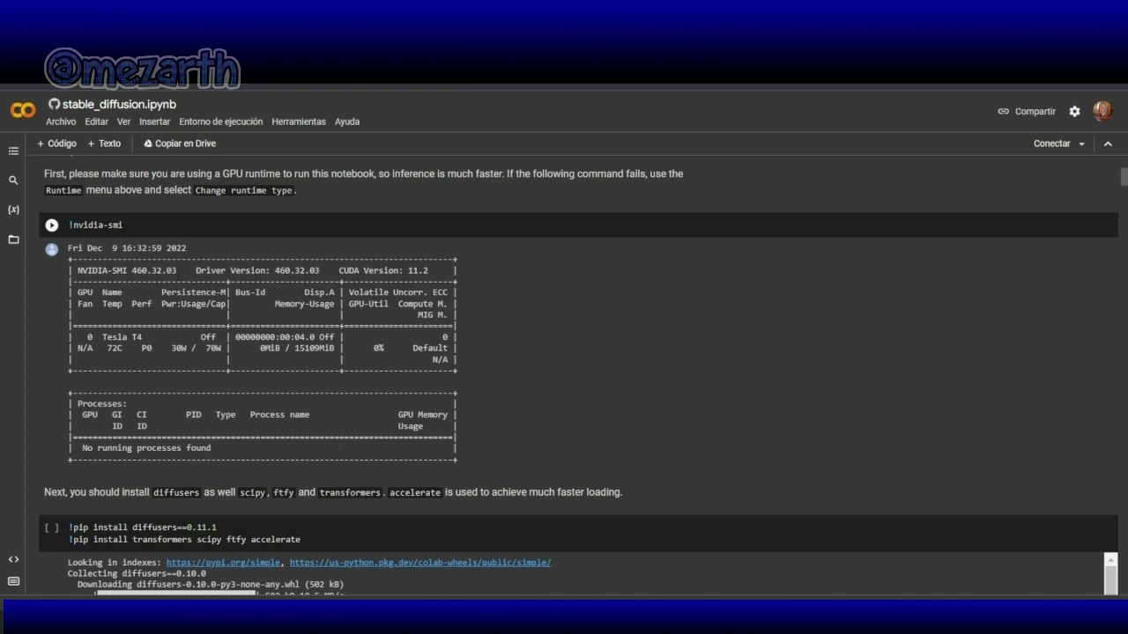
# Step: Highlight the driver version and GPU total memory in the nvidia-smi output, then run that cell
pyautogui.moveTo(77, 270); pyautogui.dragTo(179, 271)
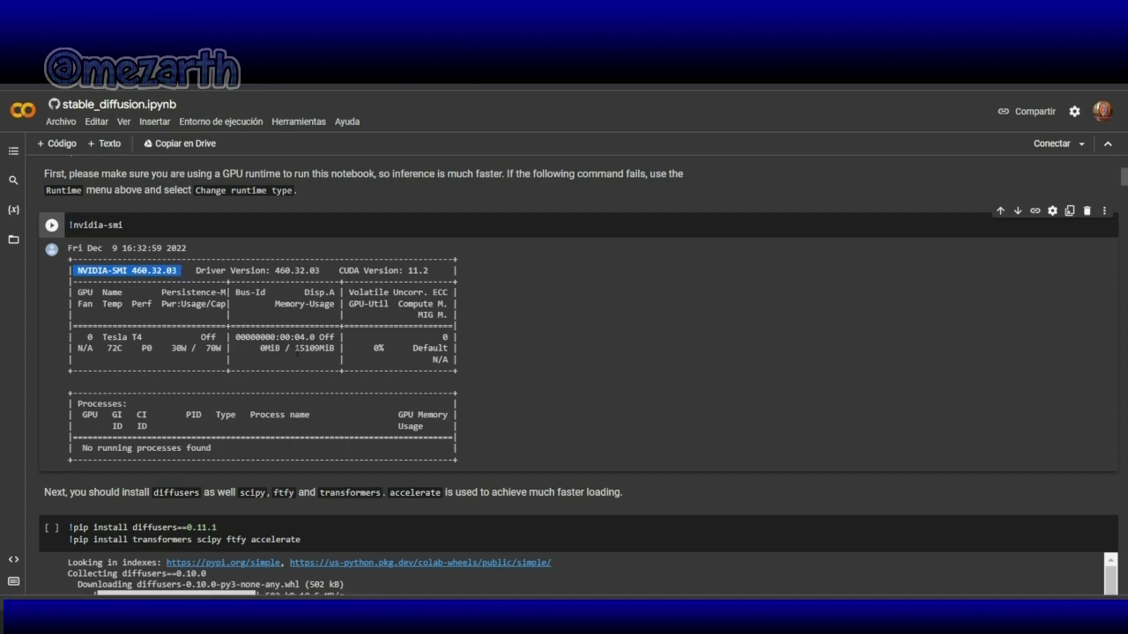
pyautogui.moveTo(295, 348); pyautogui.dragTo(326, 349)
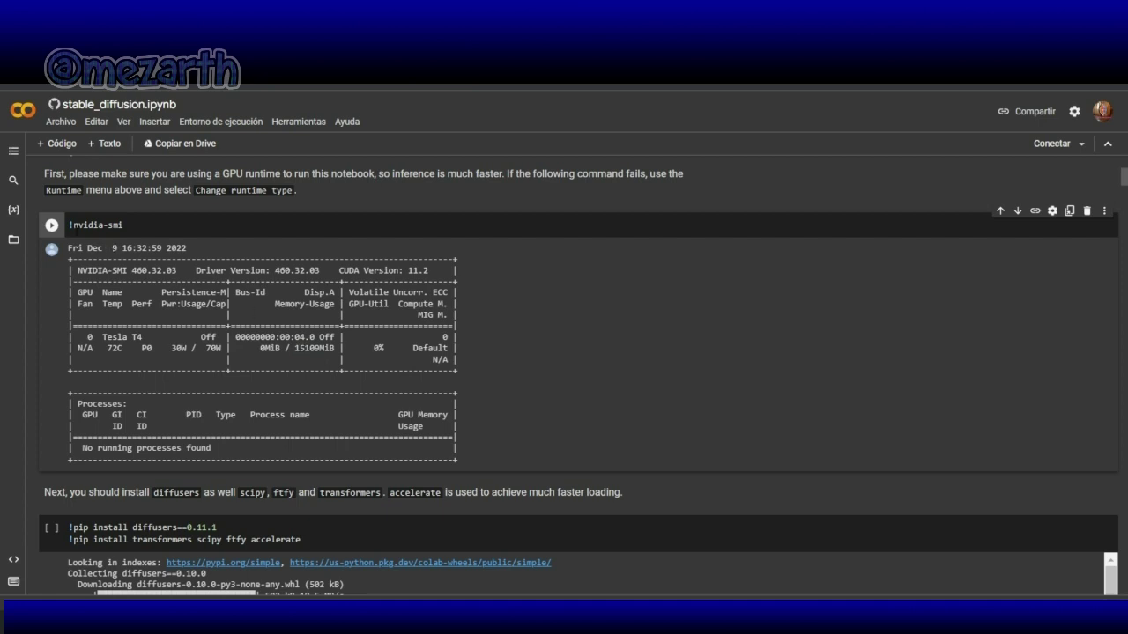
pyautogui.click(53, 227)
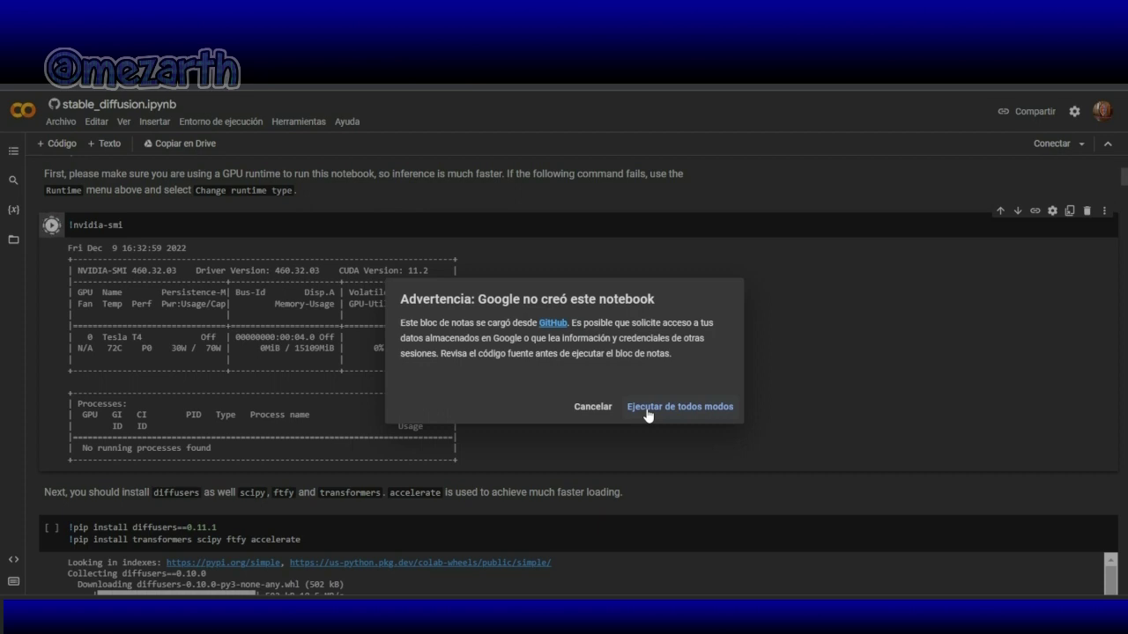
# Step: Open the warning's GitHub source link in a new tab and switch to it
pyautogui.rightClick(557, 324)
pyautogui.click(585, 340)
pyautogui.hotkey('ctrl', 'Tab')
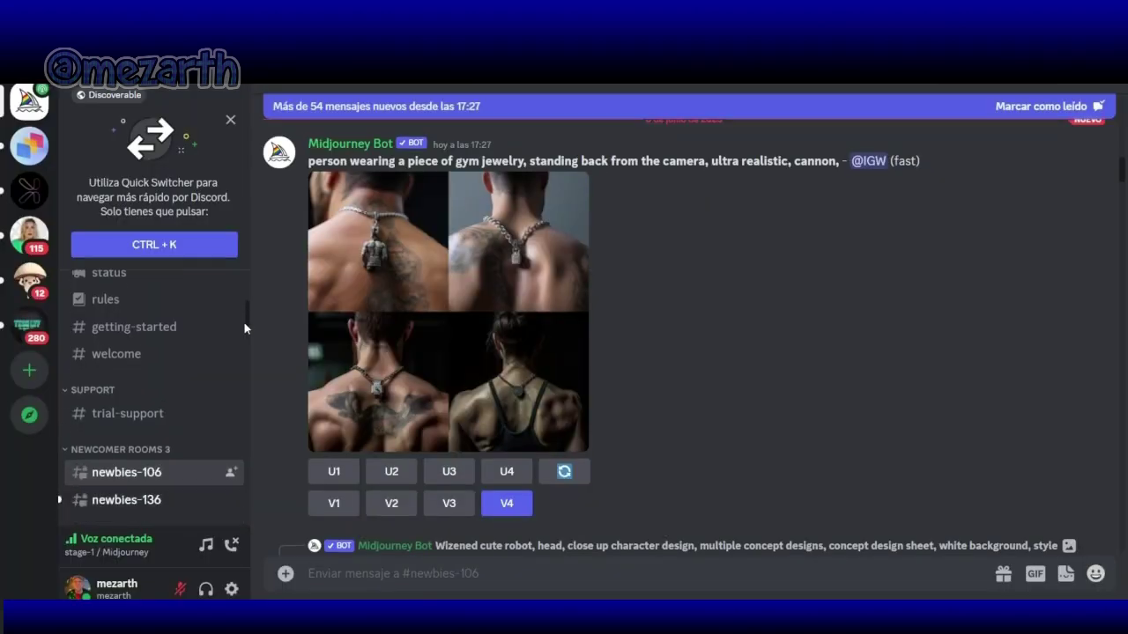
# Step: Switch to the Chrome window showing the Google 'traductor' search results
pyautogui.moveTo(245, 328); pyautogui.dragTo(245, 347)
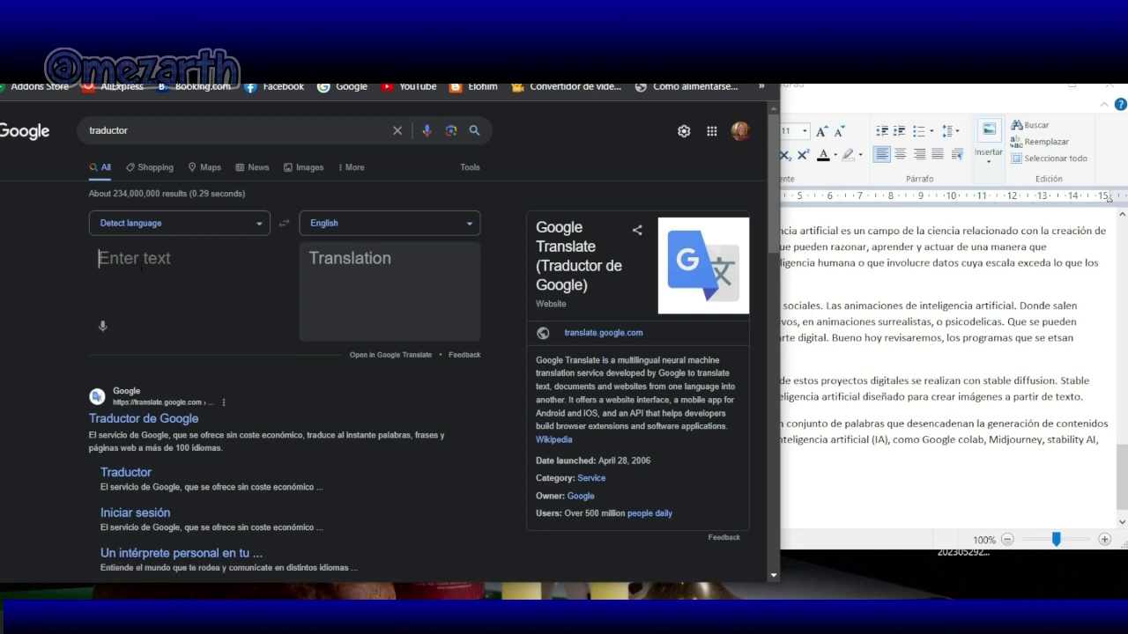
# Step: Translate 'gotica de piel morena y rasgos indu' to English, copy it, and minimize Chrome
pyautogui.write('gotica ')
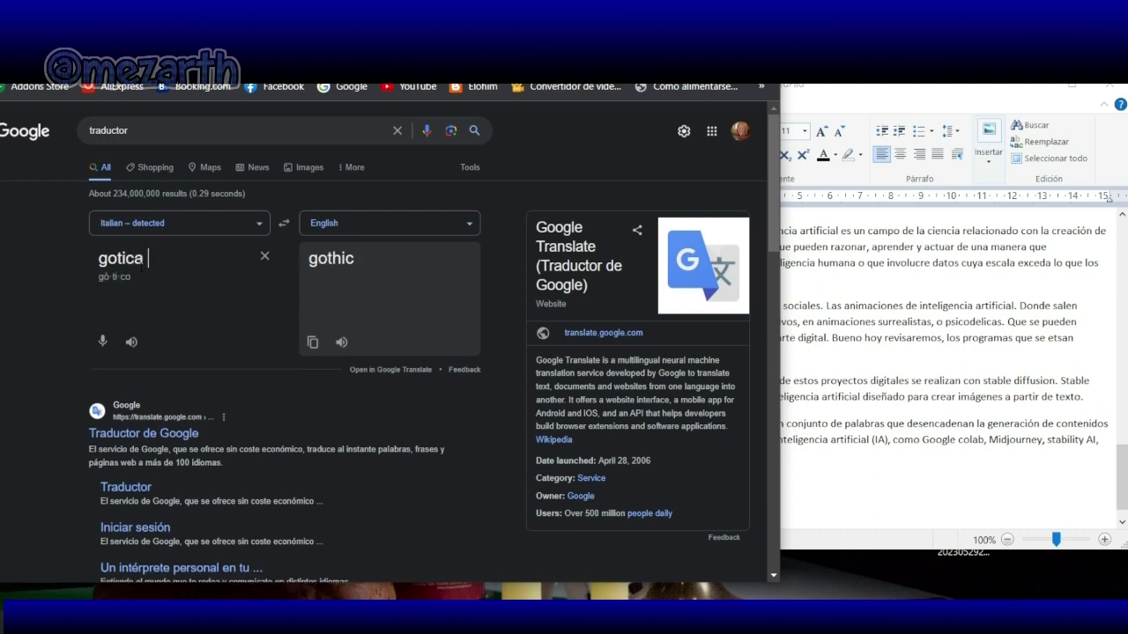
pyautogui.write('de piel morena y rasgos indu')
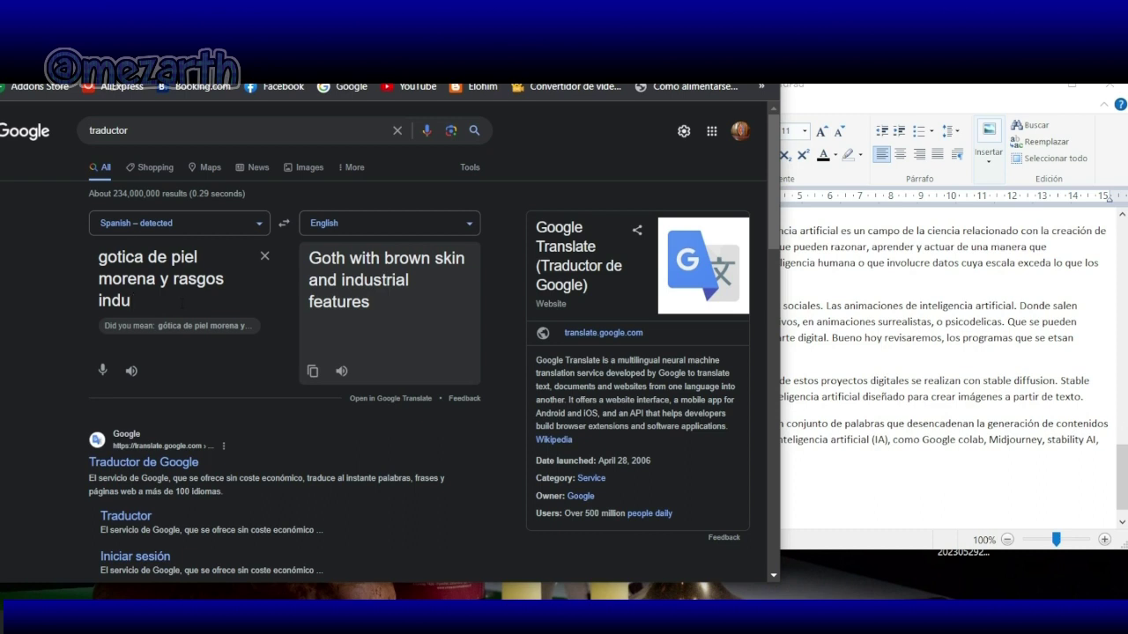
pyautogui.click(314, 374)
pyautogui.press('super+Down')
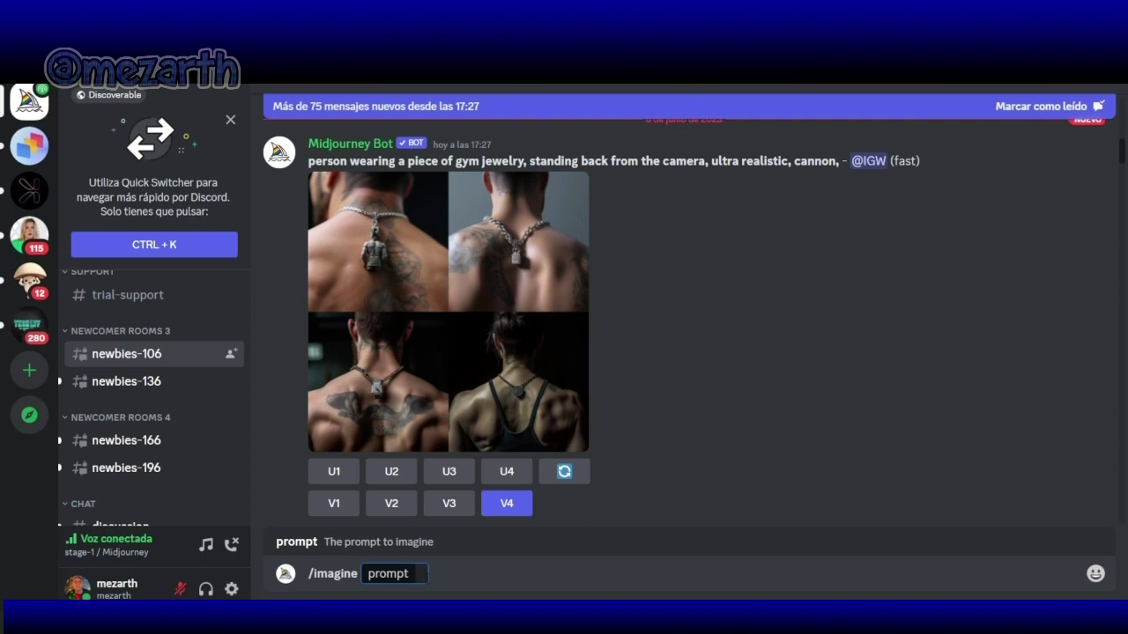
# Step: Paste the translation into the /imagine prompt, trimming 'industrial' to 'indu', then return to Chrome
pyautogui.hotkey('ctrl', 'v')
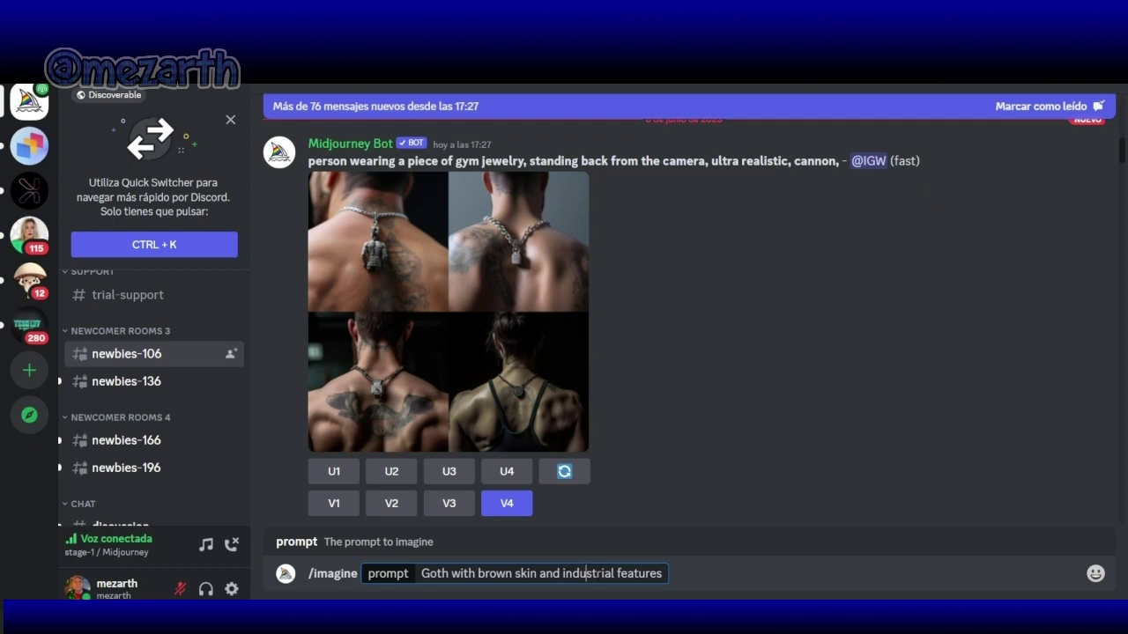
pyautogui.press('Delete')
pyautogui.press('Delete')
pyautogui.press('Delete')
pyautogui.press('Delete')
pyautogui.press('Delete')
pyautogui.press('Delete')
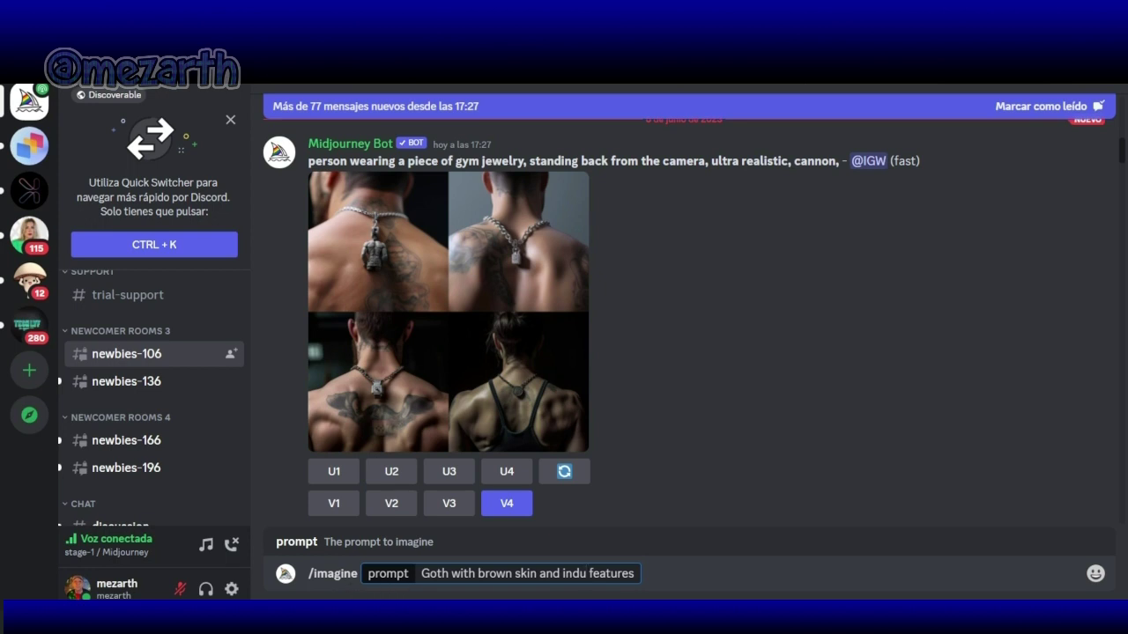
pyautogui.hotkey('alt', 'Tab')
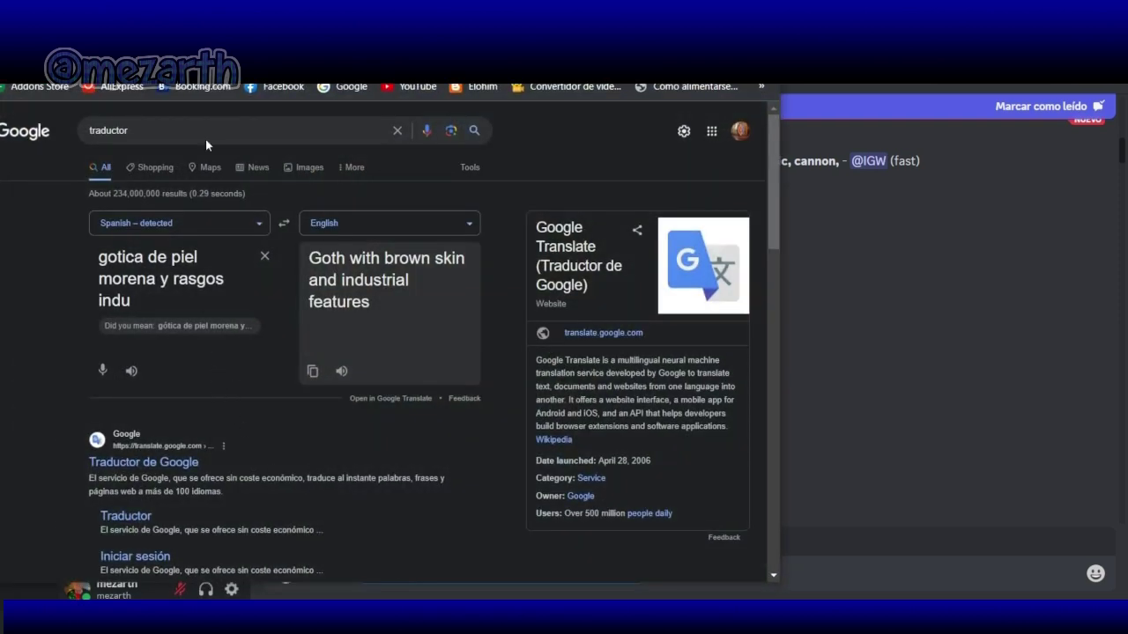
# Step: Bring the Discord Midjourney newbies-106 channel back to the front
pyautogui.click(810, 307)
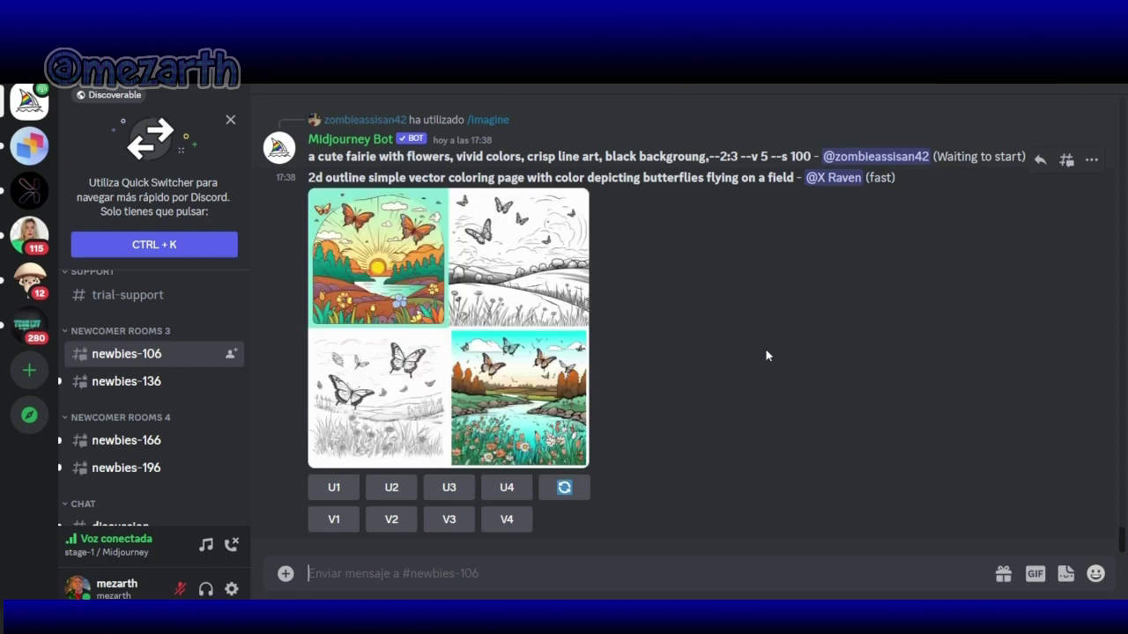
pyautogui.scroll(5, 765, 348)
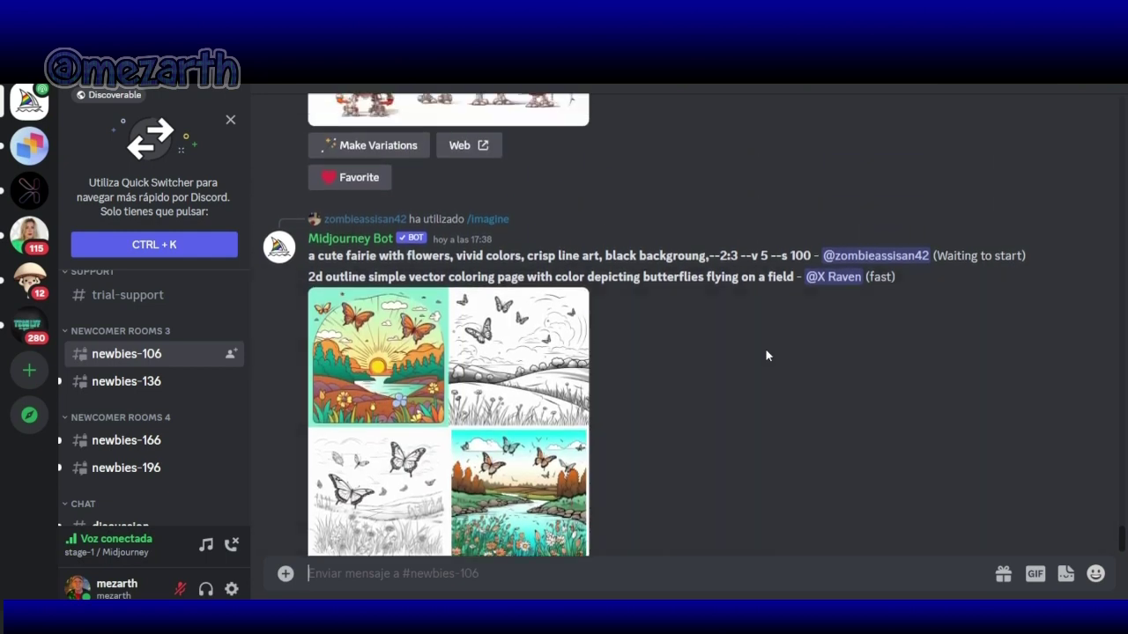
pyautogui.scroll(4, 765, 350)
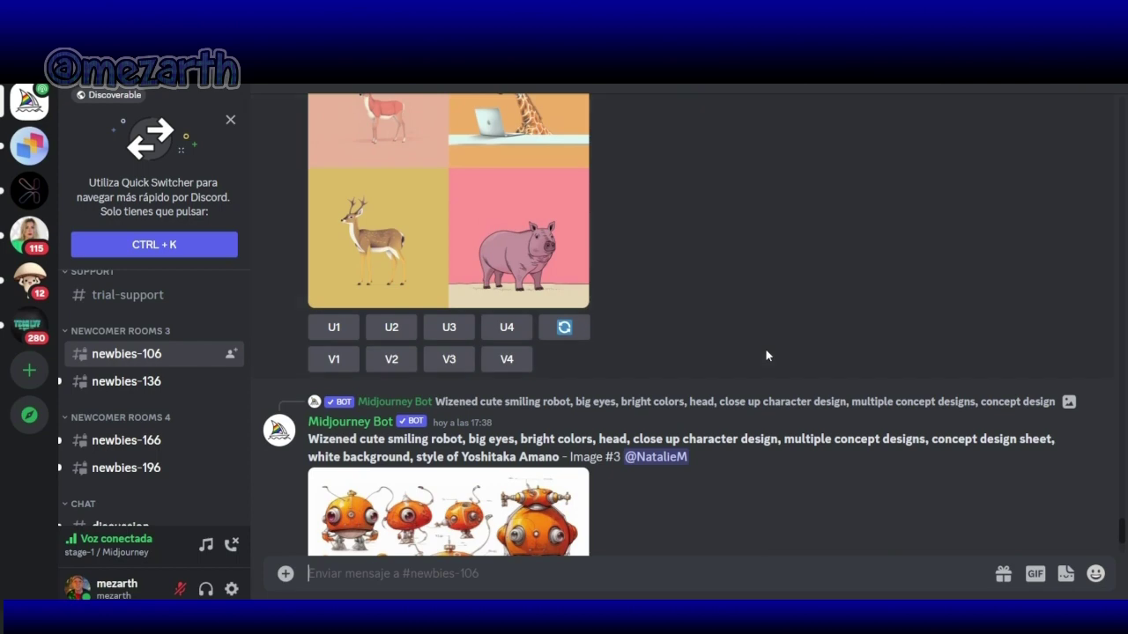
pyautogui.scroll(11, 765, 348)
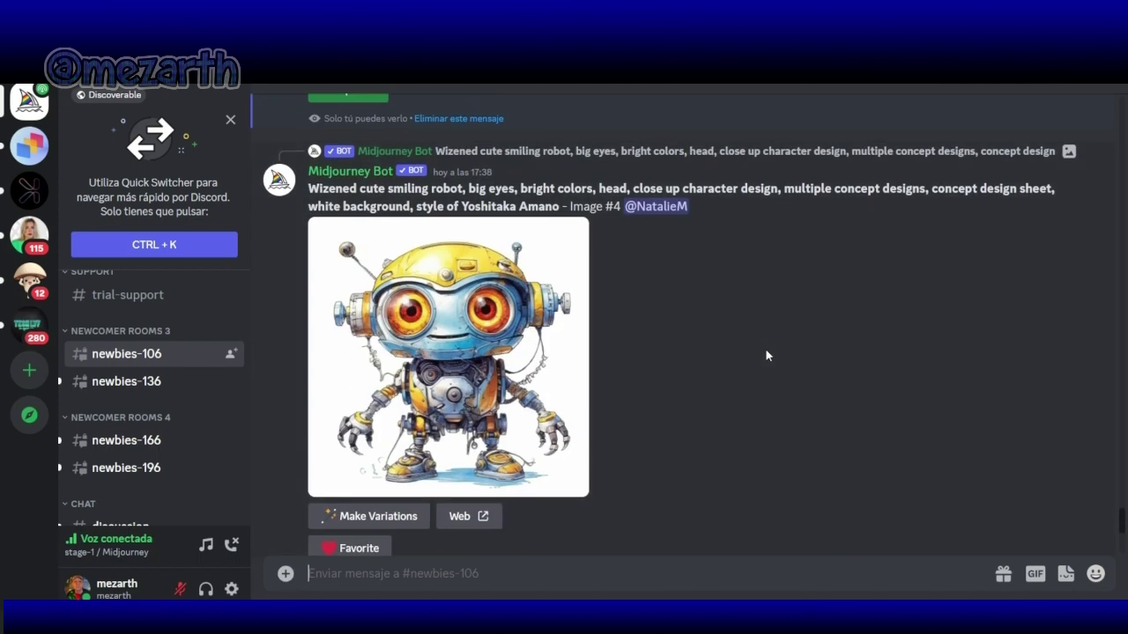
pyautogui.scroll(3, 764, 348)
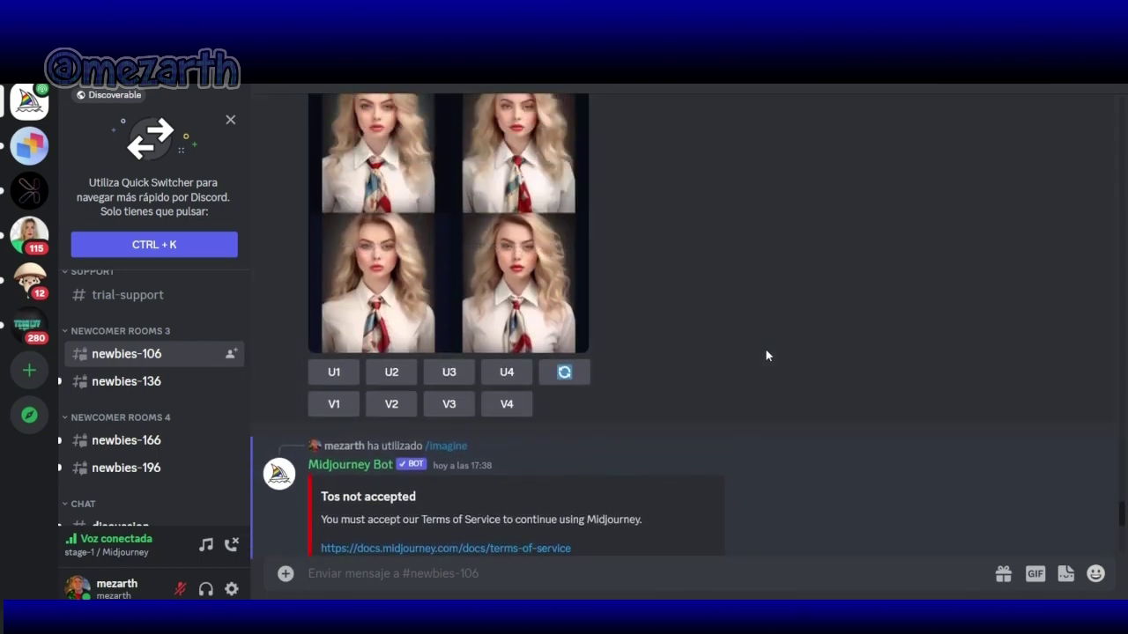
pyautogui.scroll(-2, 765, 348)
pyautogui.scroll(9, 765, 355)
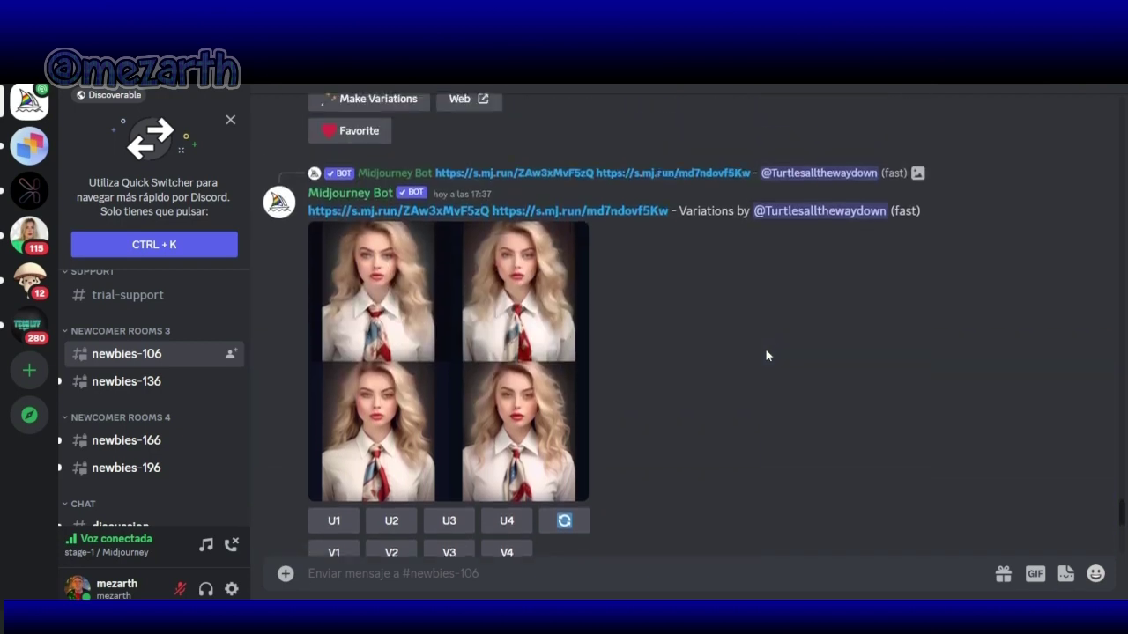
pyautogui.scroll(5, 765, 356)
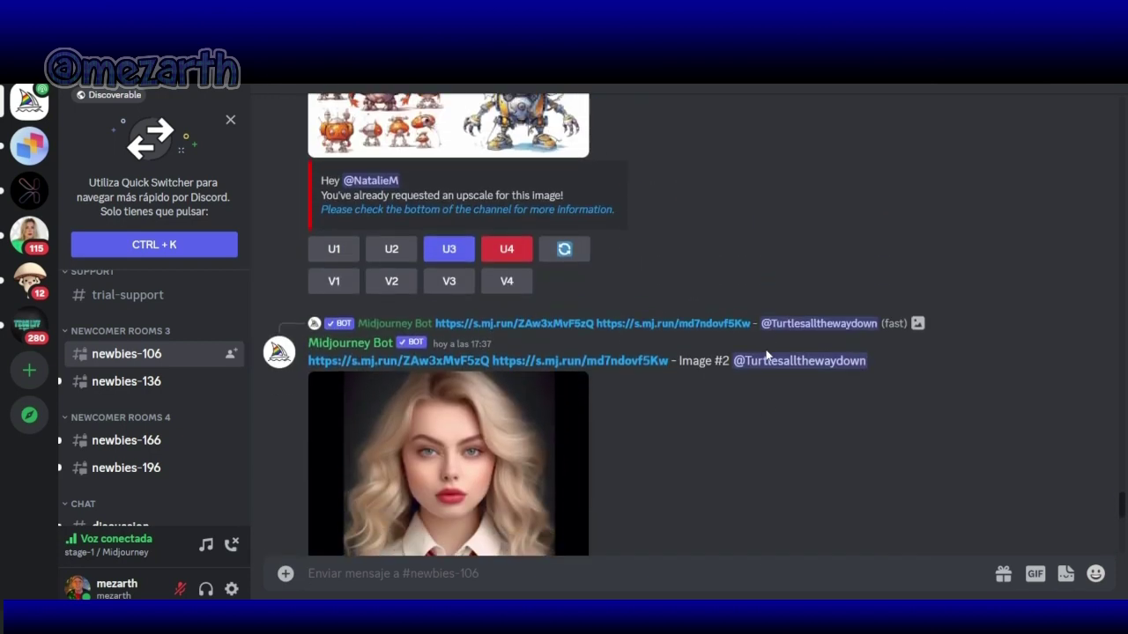
pyautogui.scroll(5, 766, 355)
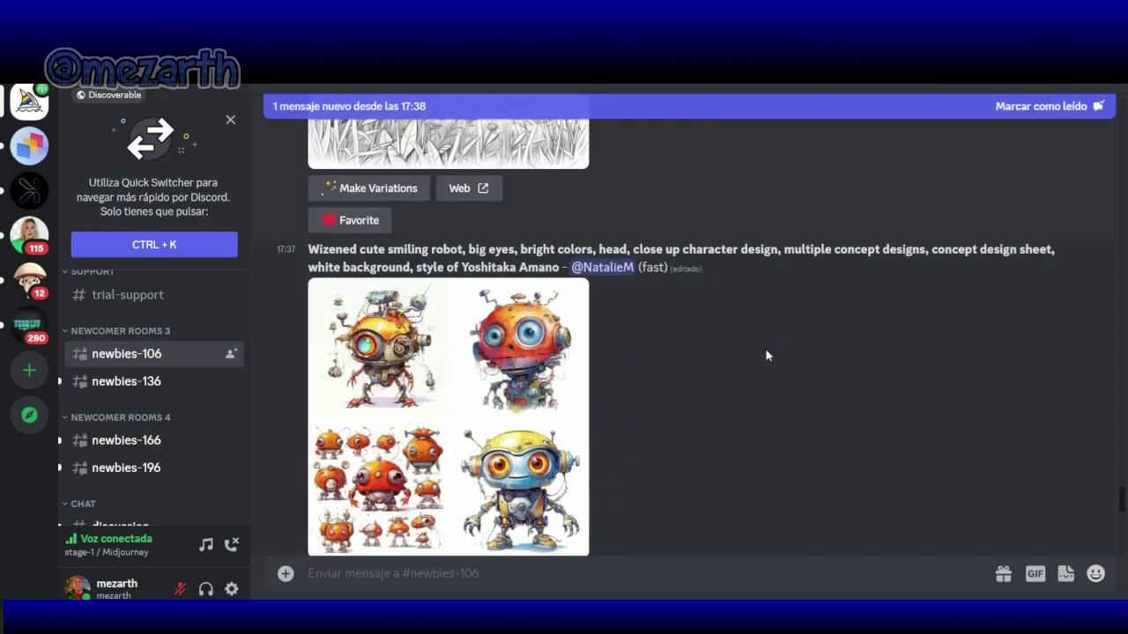
pyautogui.scroll(-10, 765, 355)
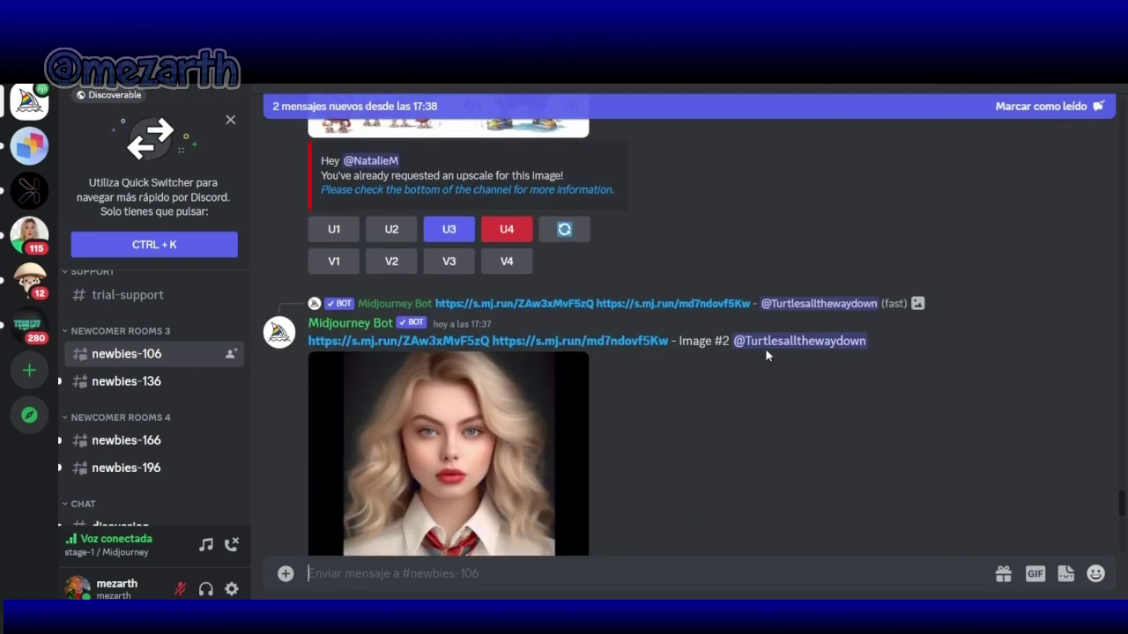
pyautogui.scroll(-10, 765, 348)
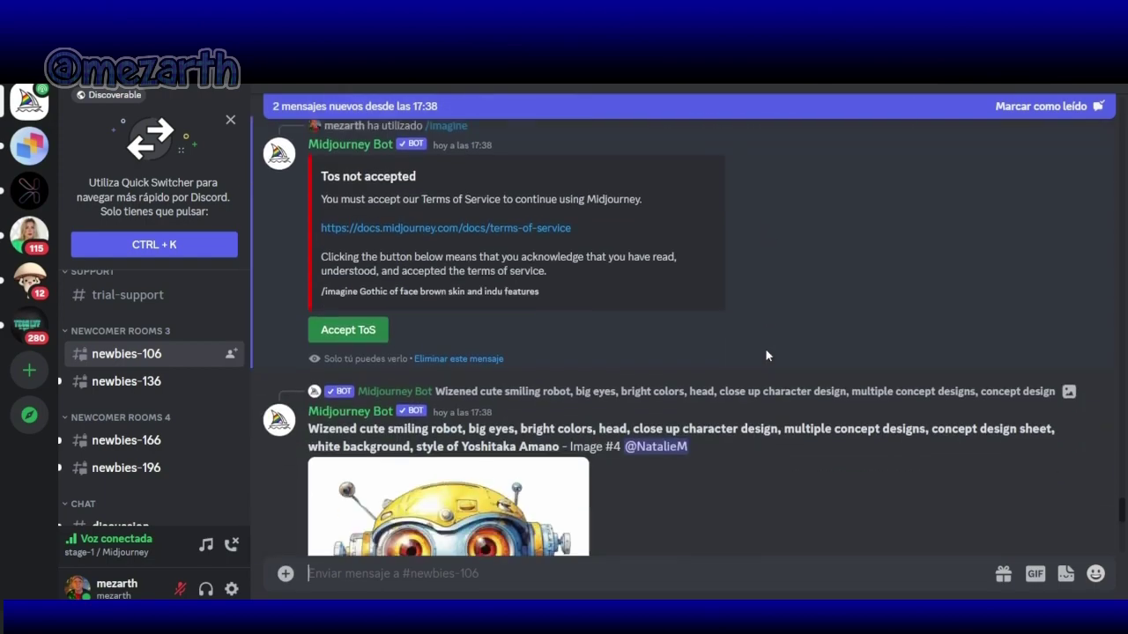
pyautogui.scroll(-10, 765, 359)
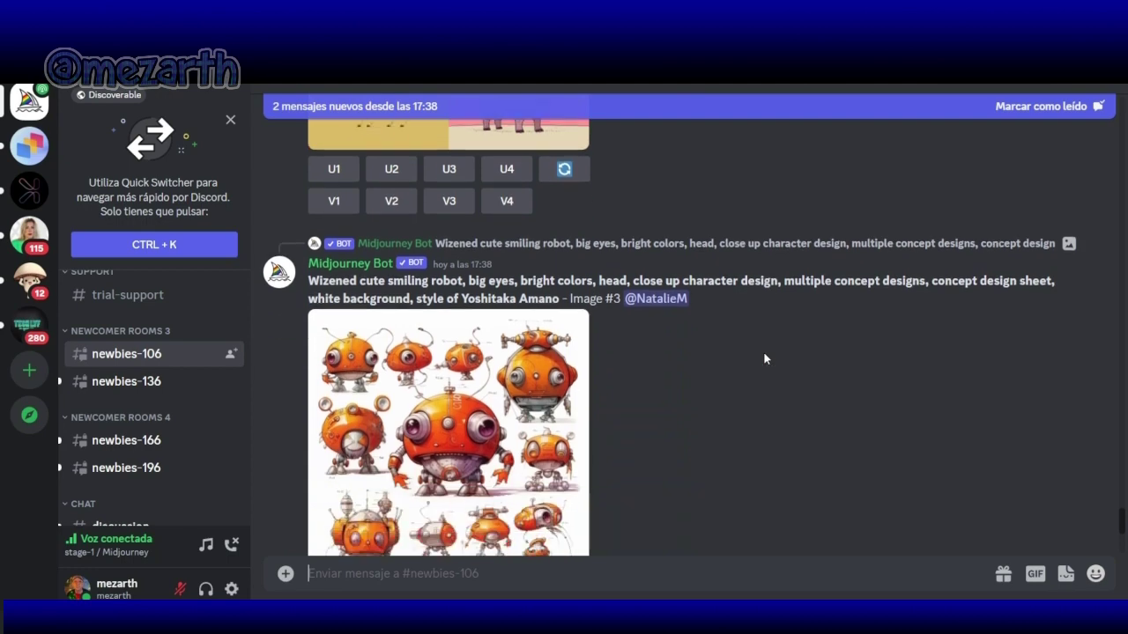
pyautogui.scroll(-8, 765, 359)
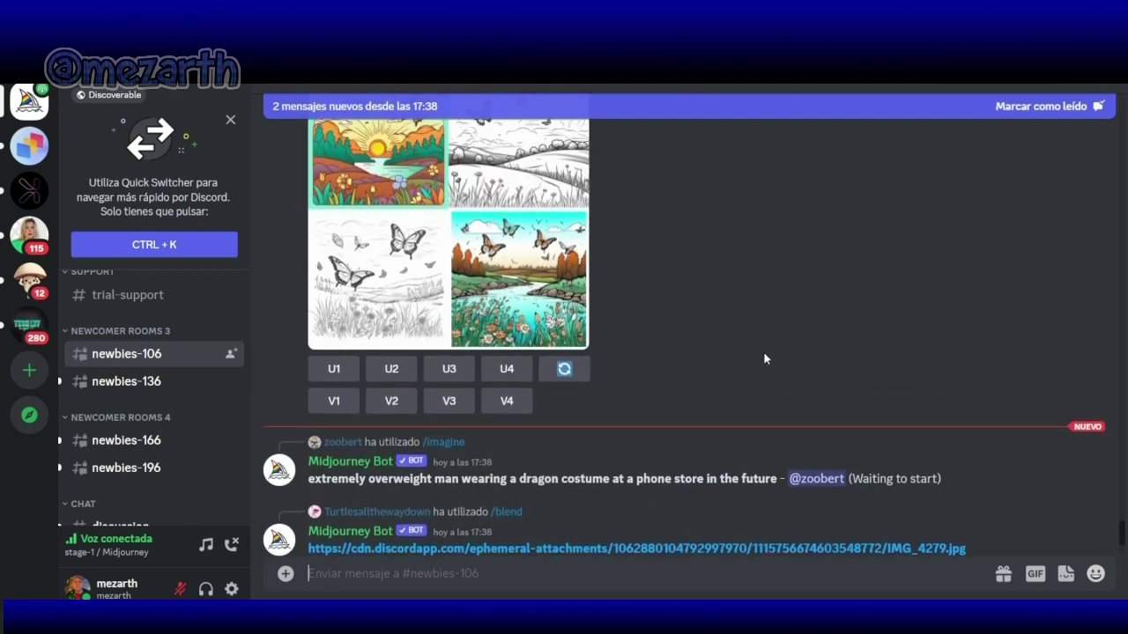
pyautogui.scroll(-5, 765, 358)
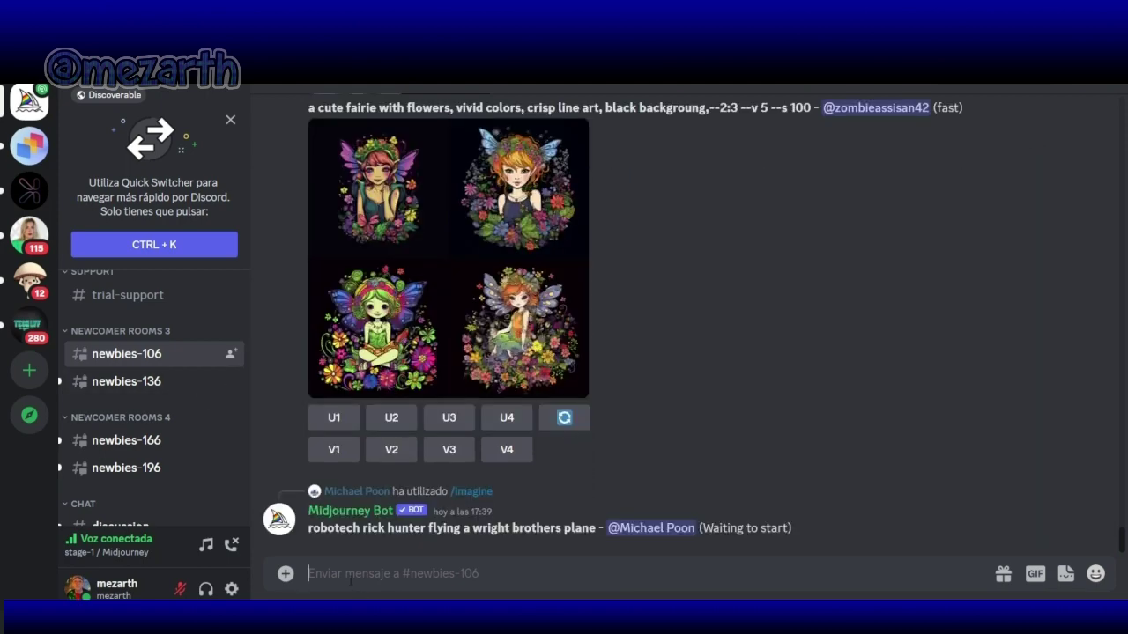
# Step: Start a /imagine command and paste the translated Gothic description as its prompt
pyautogui.write('/ima')
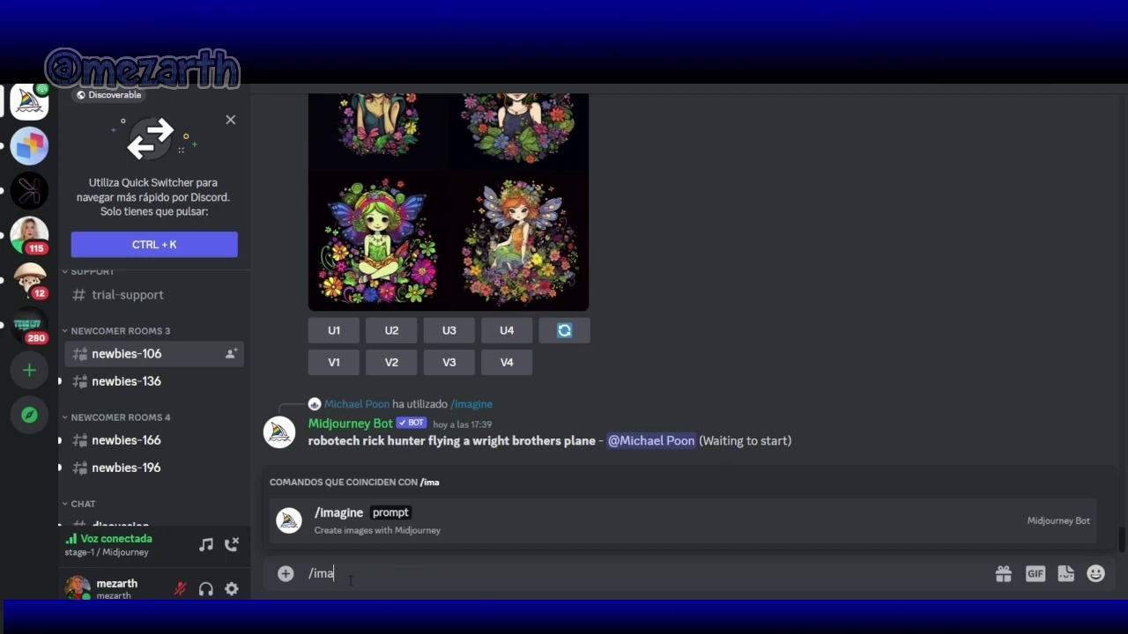
pyautogui.write('gine')
pyautogui.press('Tab')
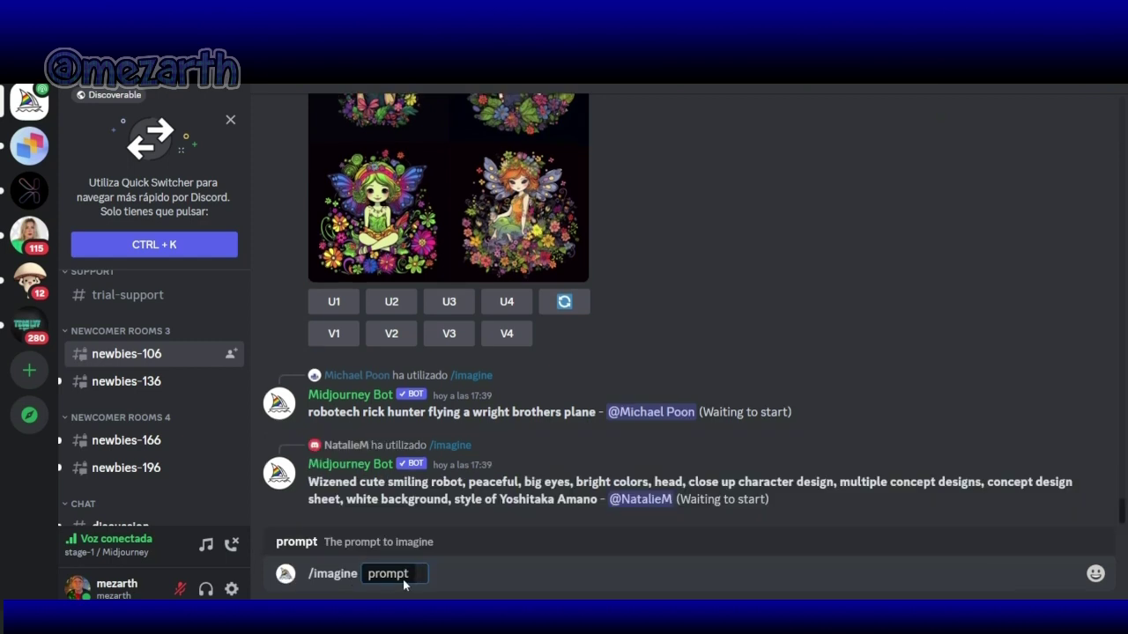
pyautogui.rightClick(424, 571)
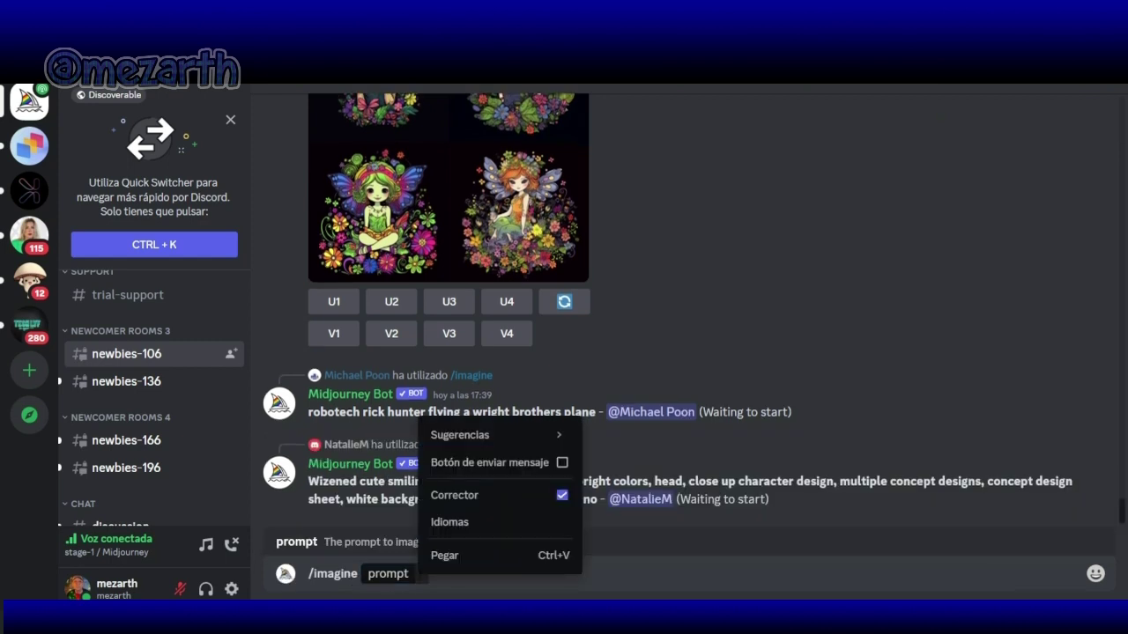
pyautogui.click(445, 554)
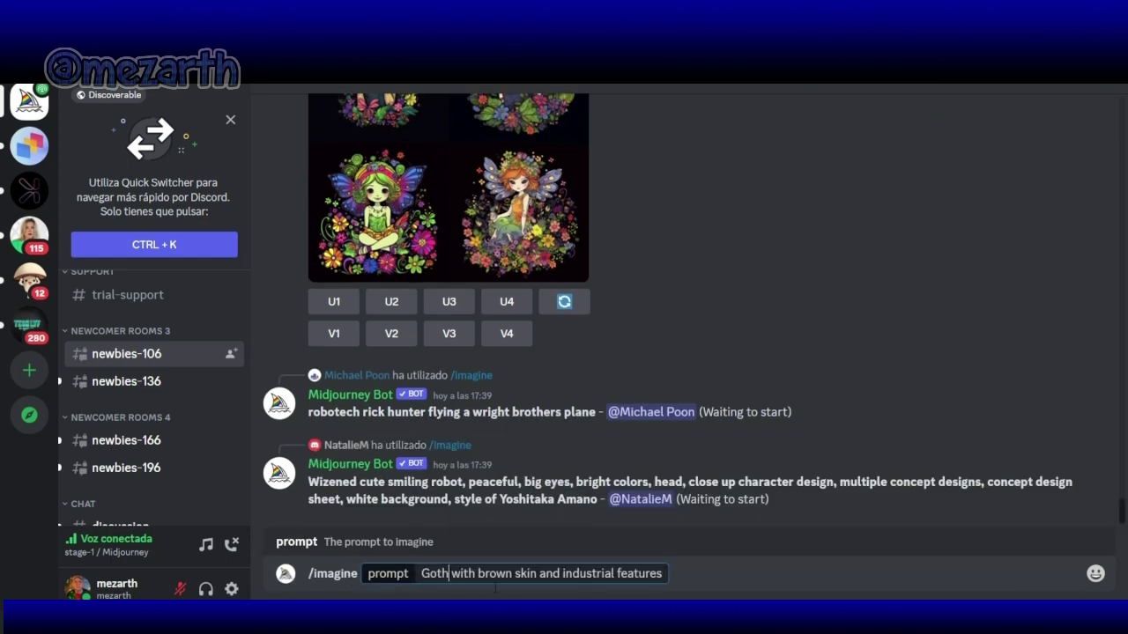
# Step: Reword the prompt to 'Gothic brown face skin and indu features'
pyautogui.write('ic')
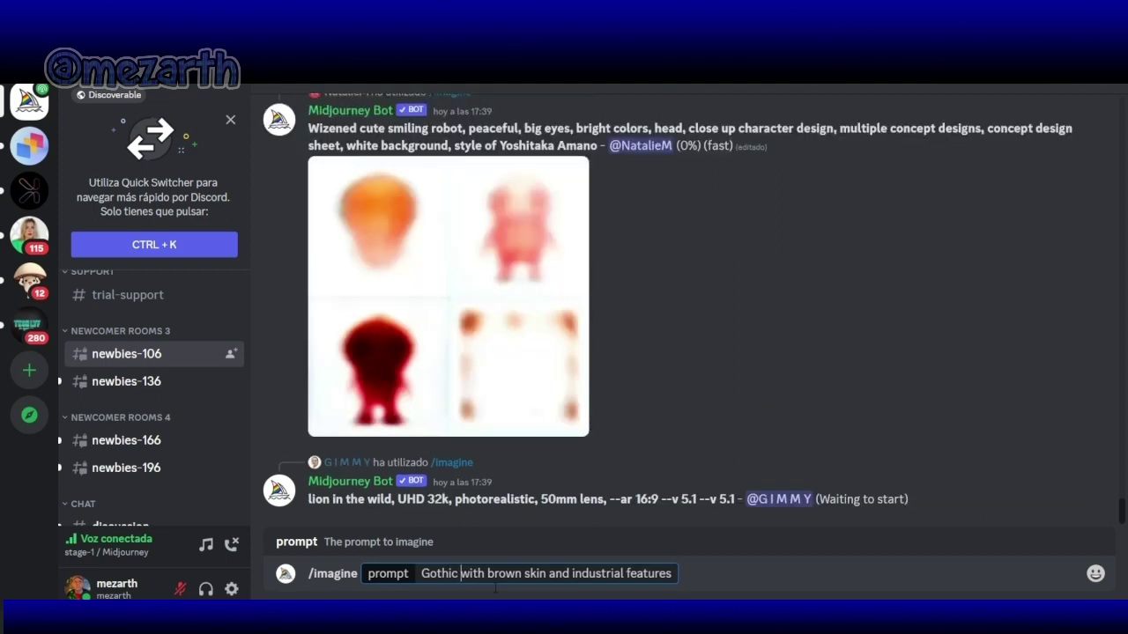
pyautogui.press('BackSpace')
pyautogui.press('BackSpace')
pyautogui.press('BackSpace')
pyautogui.press('BackSpace')
pyautogui.press('BackSpace')
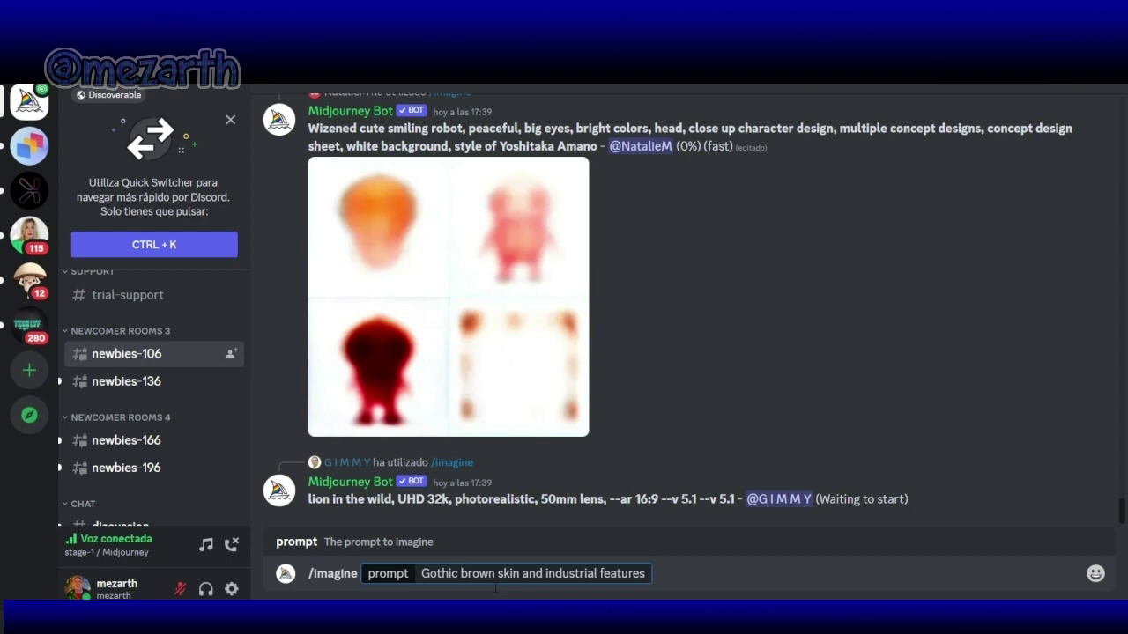
pyautogui.write('of ')
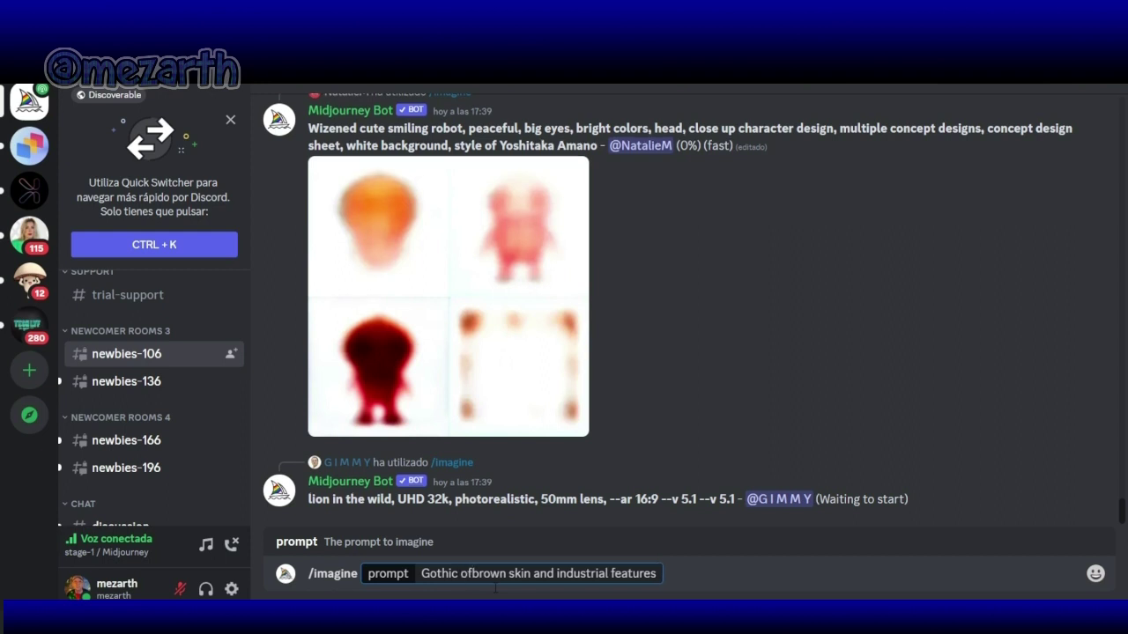
pyautogui.write('f')
pyautogui.press('BackSpace')
pyautogui.press('BackSpace')
pyautogui.press('BackSpace')
pyautogui.press('BackSpace')
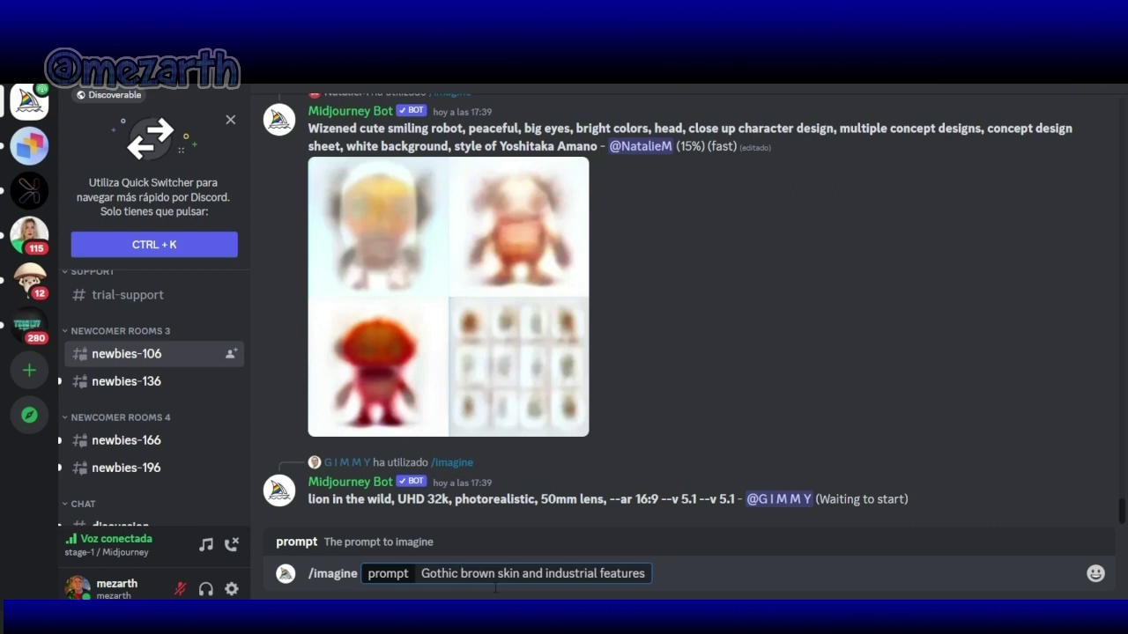
pyautogui.write('face')
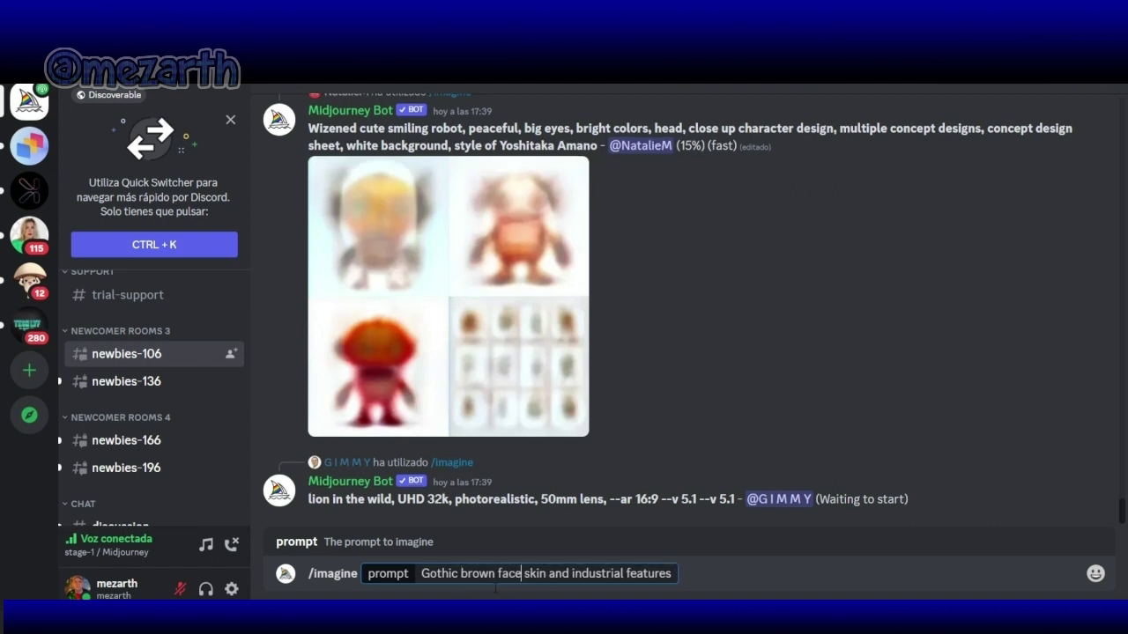
pyautogui.press('Right')
pyautogui.press('Right')
pyautogui.press('Right')
pyautogui.press('Right')
pyautogui.press('Right')
pyautogui.press('Right')
pyautogui.press('Right')
pyautogui.press('Right')
pyautogui.press('Right')
pyautogui.press('Right')
pyautogui.press('Right')
pyautogui.press('Right')
pyautogui.press('Right')
pyautogui.press('Right')
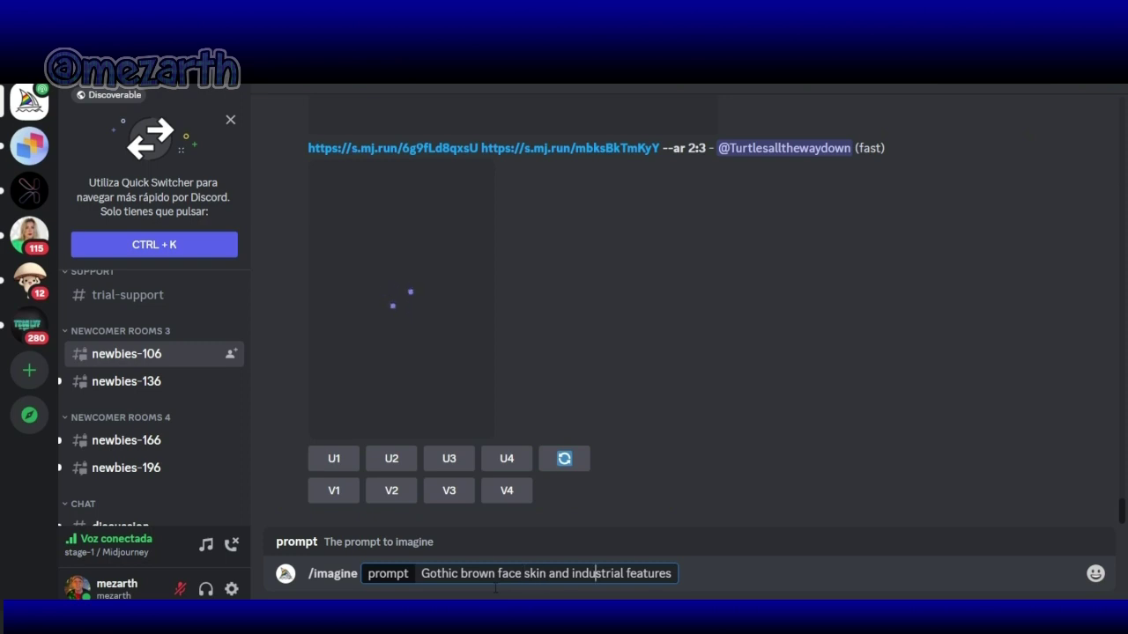
pyautogui.press('Delete')
pyautogui.press('Delete')
pyautogui.press('Delete')
pyautogui.press('Delete')
pyautogui.press('Delete')
pyautogui.press('Delete')
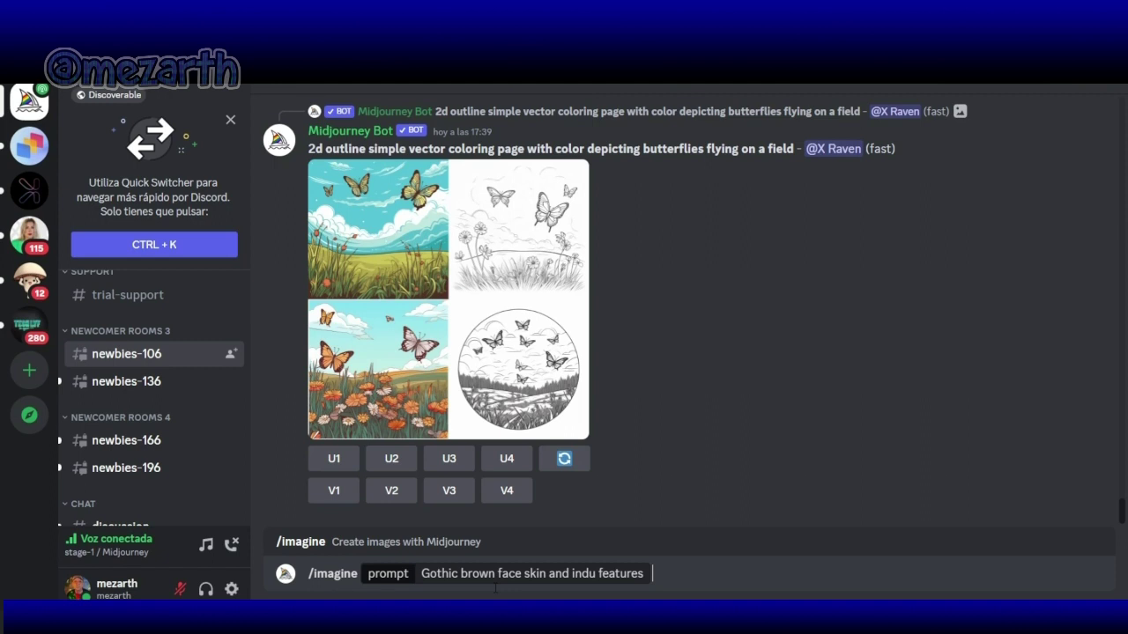
# Step: Send the Gothic /imagine prompt, then accept the Midjourney Terms of Service in the bot's reply
pyautogui.press('Return')
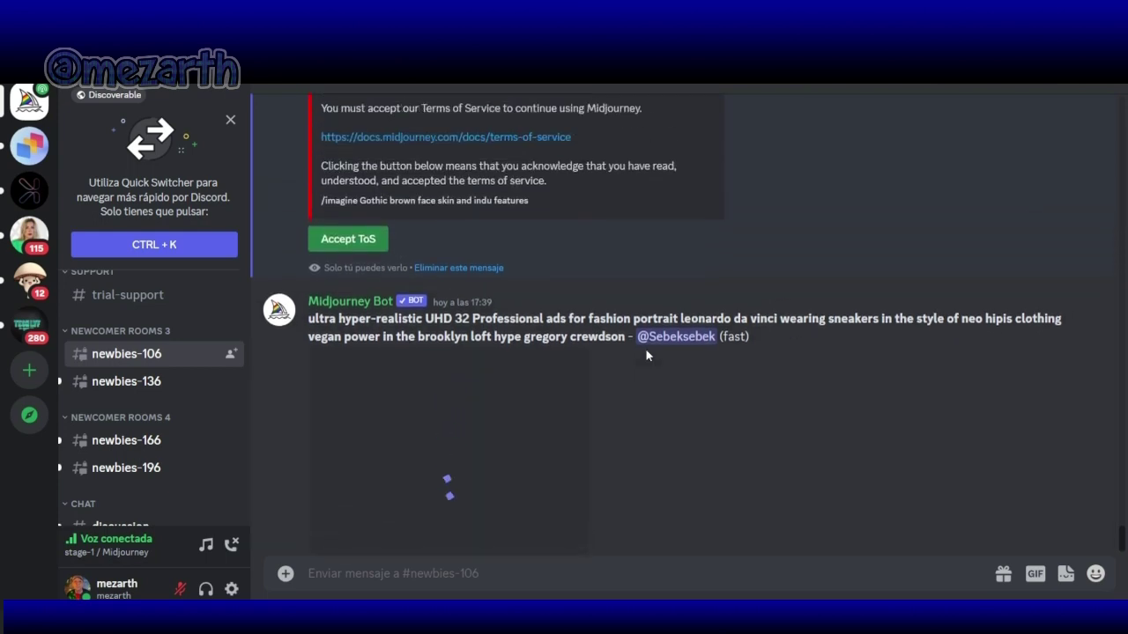
pyautogui.scroll(3, 646, 355)
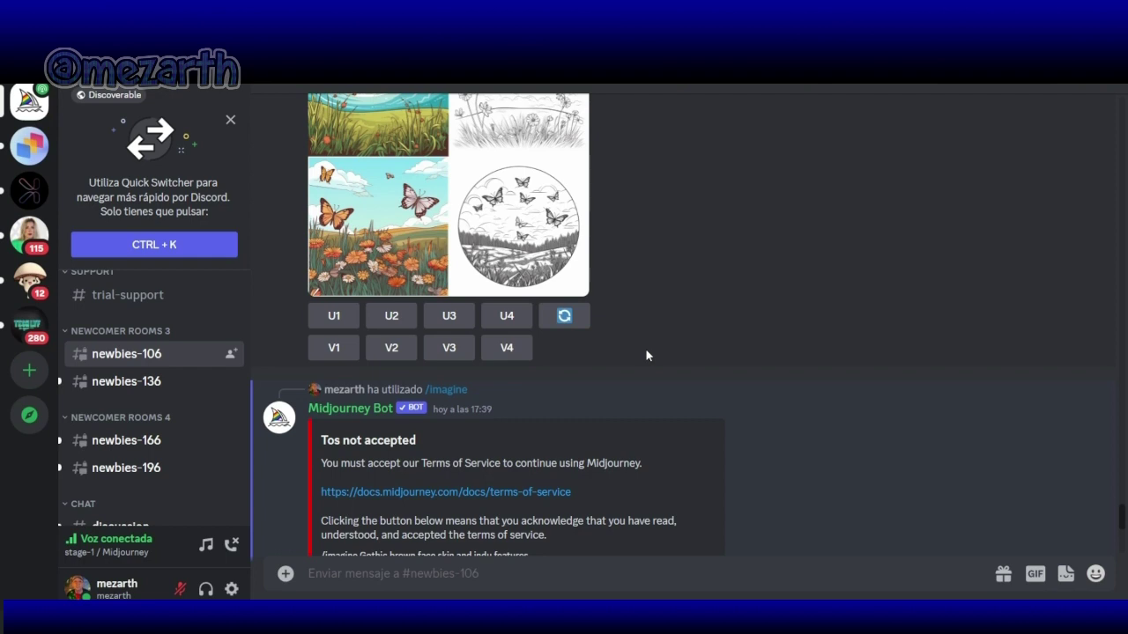
pyautogui.scroll(-1, 646, 355)
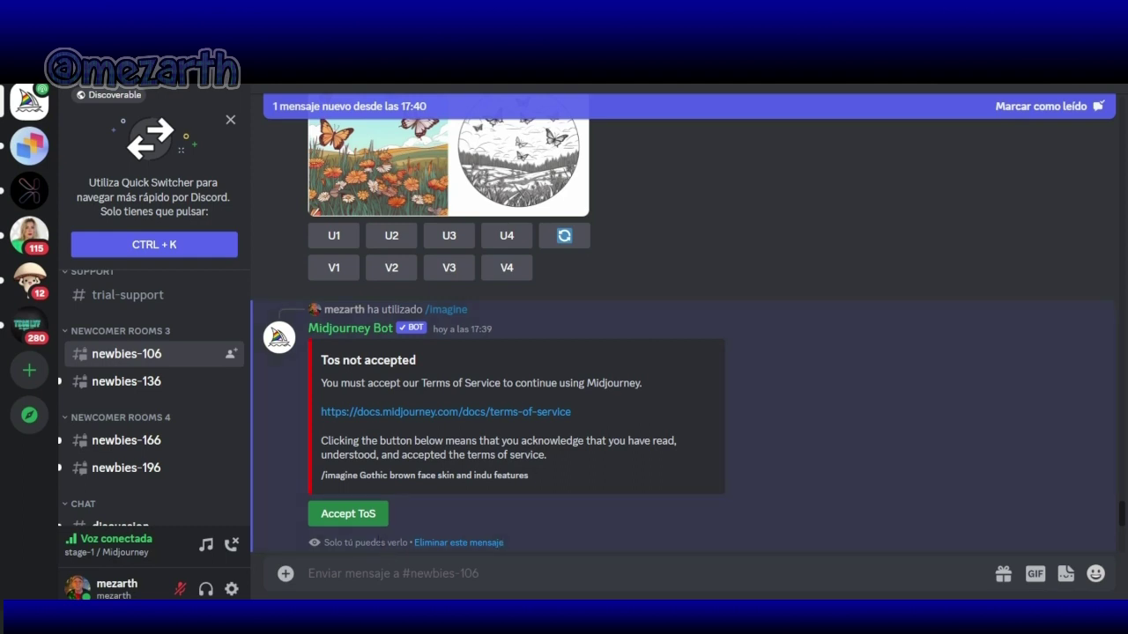
pyautogui.click(363, 520)
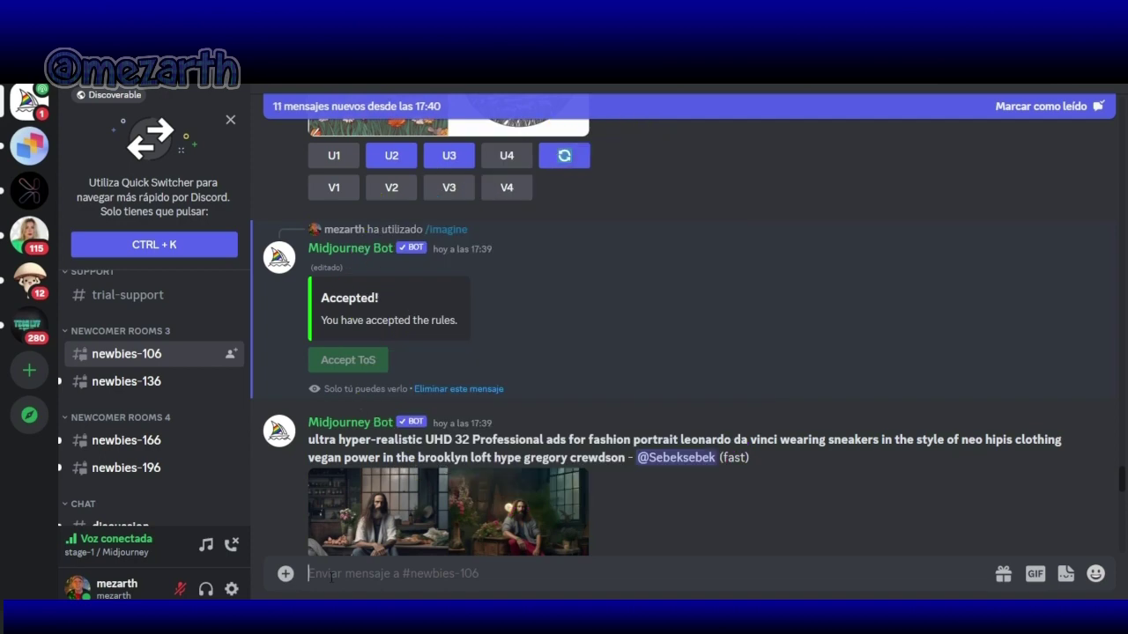
# Step: Edit the /imagine prompt to read 'Gothic of brown face skin and indu features'
pyautogui.write('/')
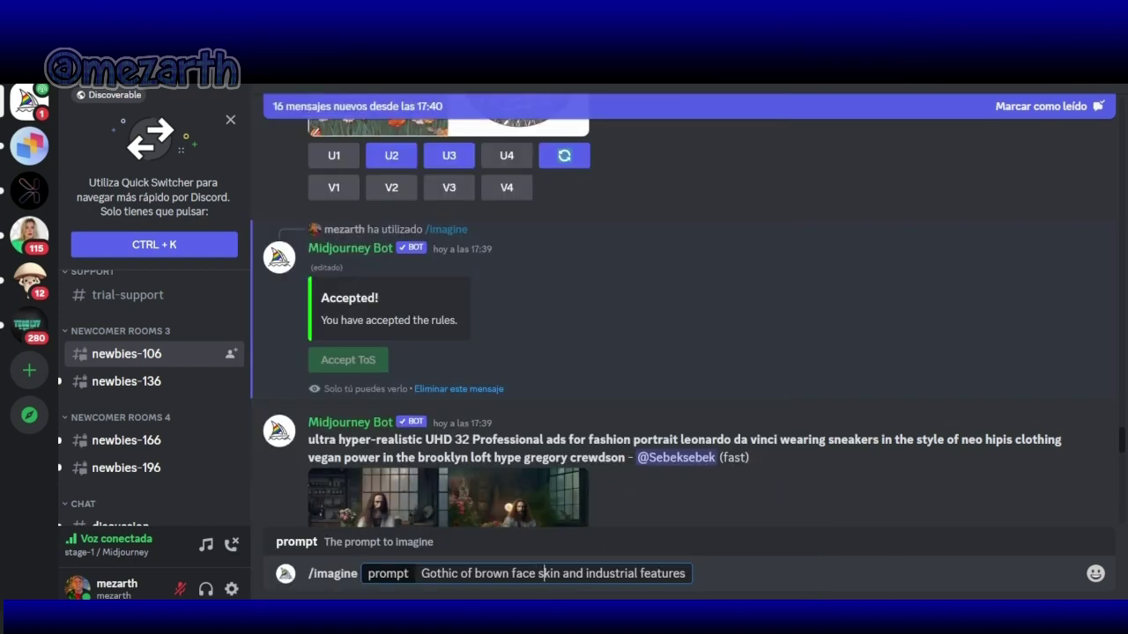
pyautogui.click(610, 574)
pyautogui.press('Delete')
pyautogui.press('Delete')
pyautogui.press('Delete')
pyautogui.press('Delete')
pyautogui.press('Delete')
pyautogui.press('Delete')
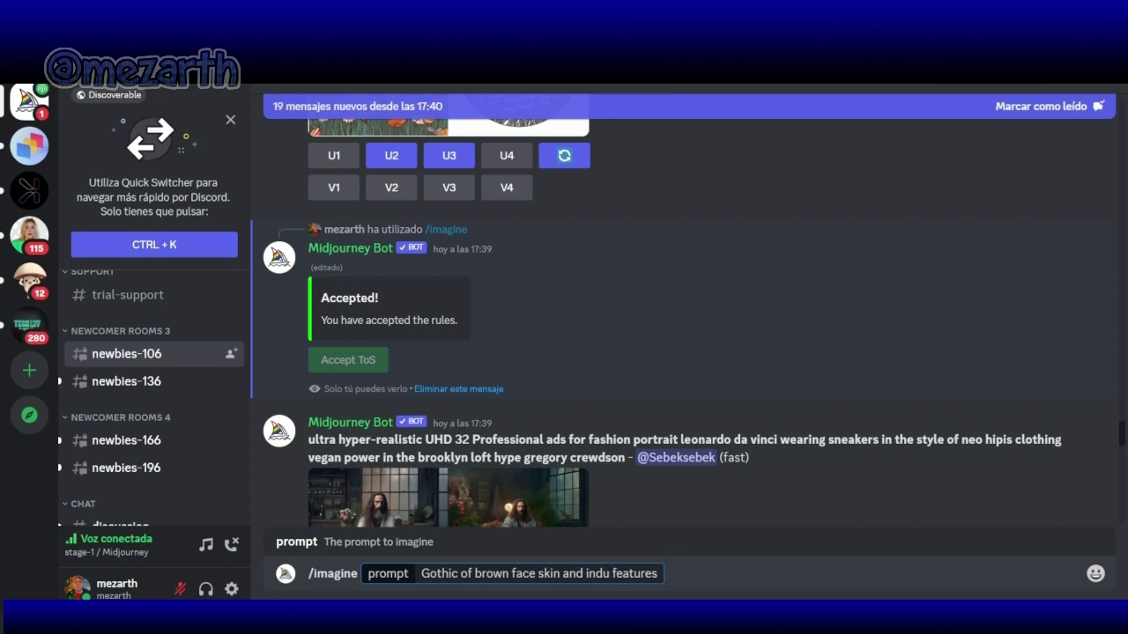
pyautogui.click(630, 574)
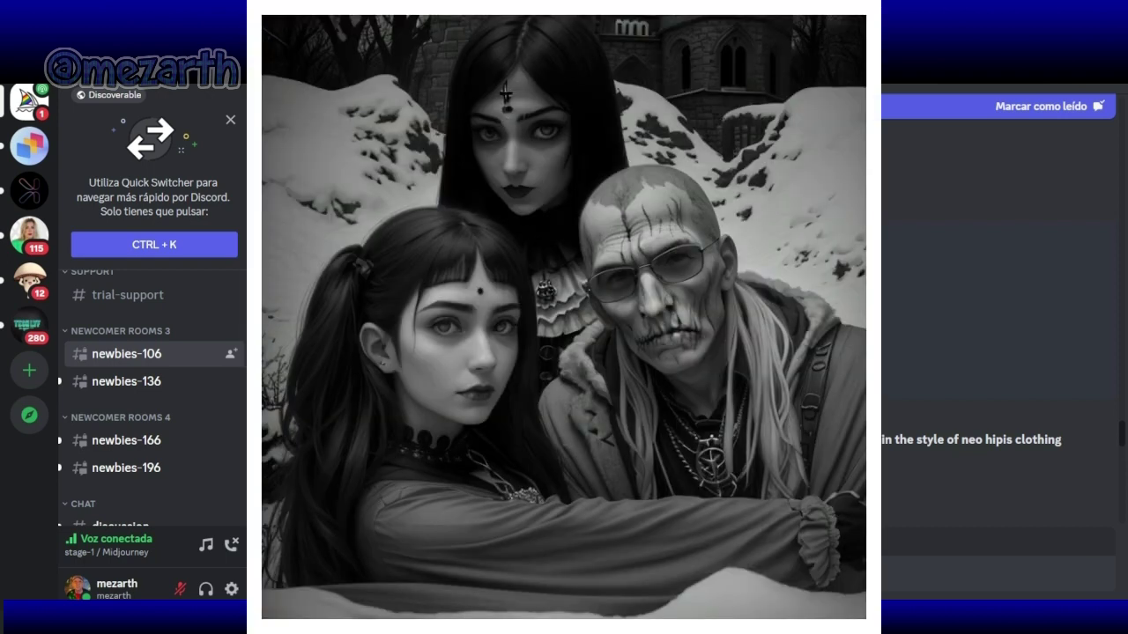
# Step: Send the 'Gothic of brown face skin and indu features' prompt to the Midjourney bot
pyautogui.press('Return')
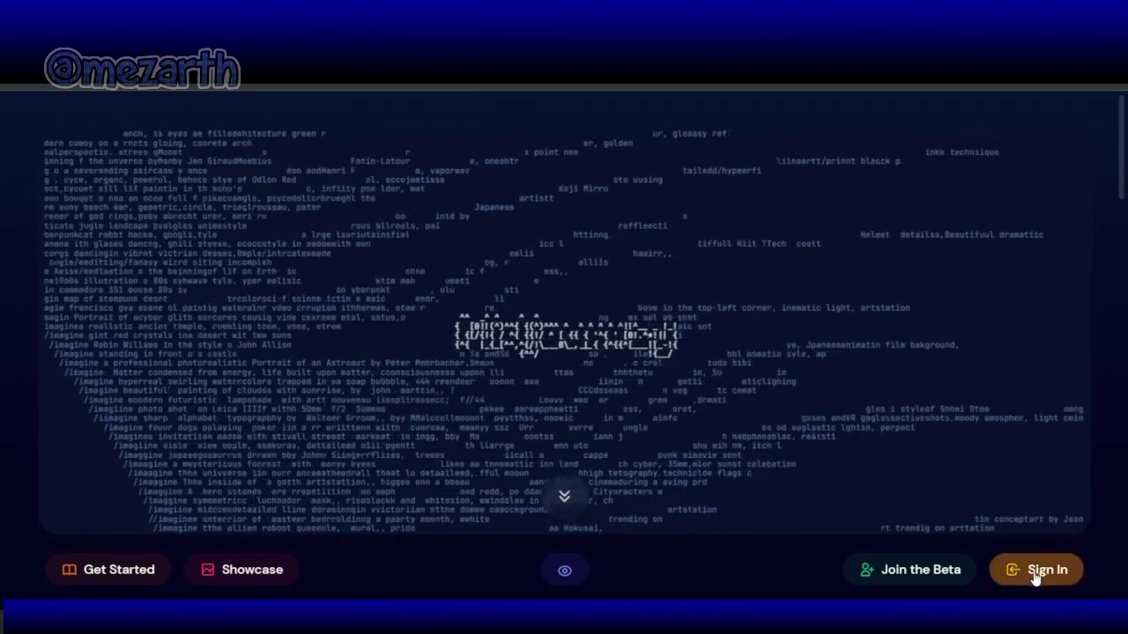
# Step: Sign in on the Midjourney website and zoom the browser out to 67% to view the Discord authorization
pyautogui.click(1036, 573)
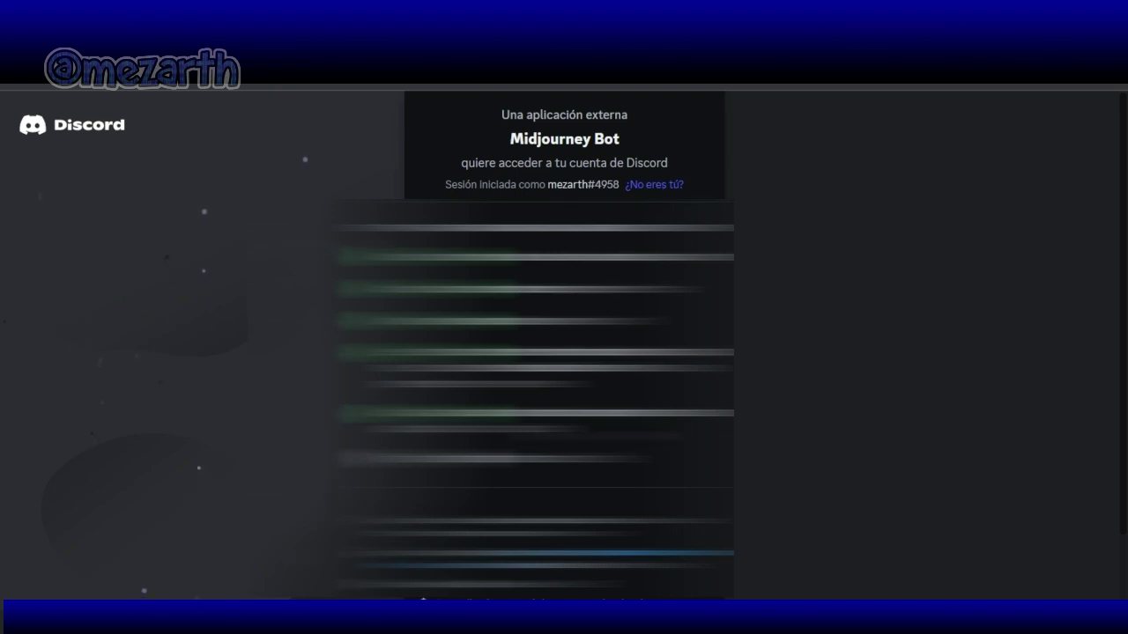
pyautogui.scroll(-1, 656, 191)
pyautogui.click(1112, 67)
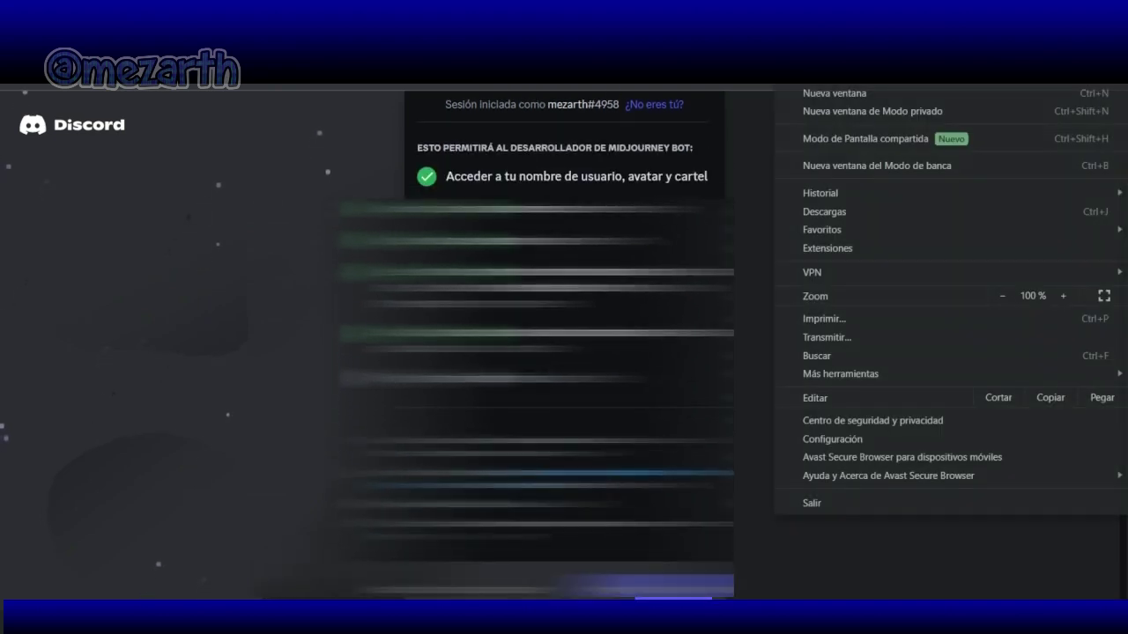
pyautogui.click(1002, 295)
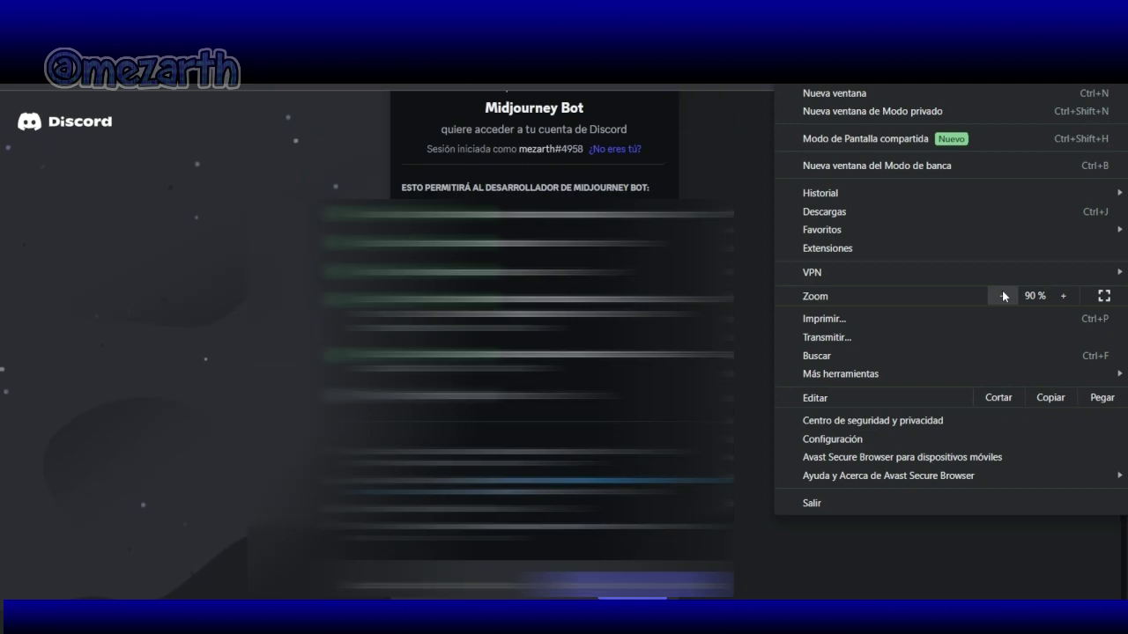
pyautogui.click(1002, 295)
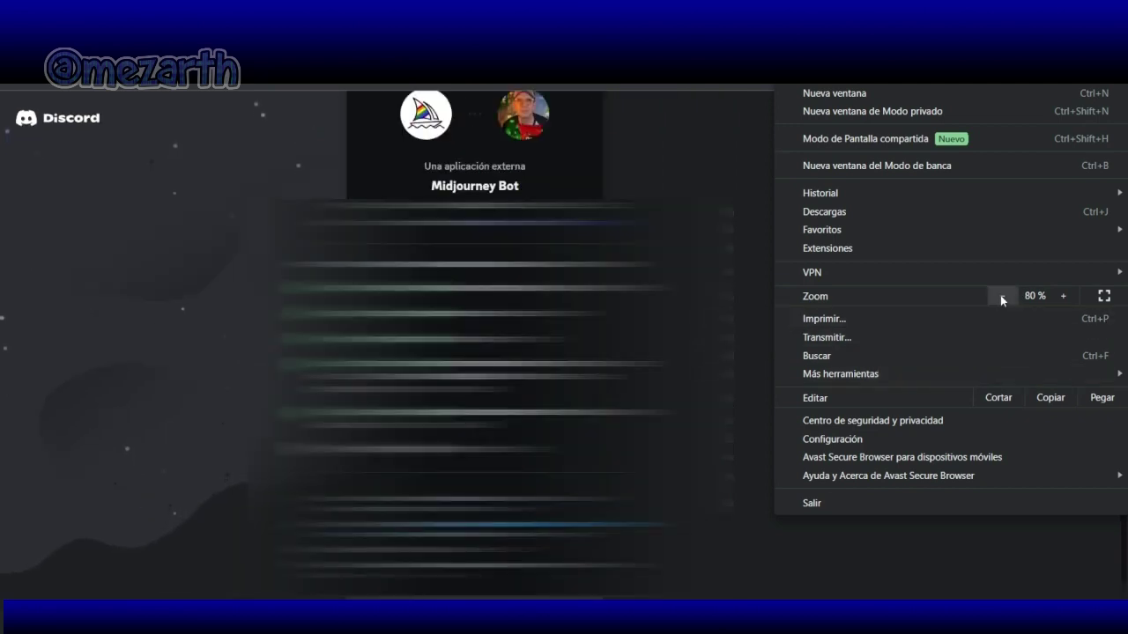
pyautogui.click(1002, 296)
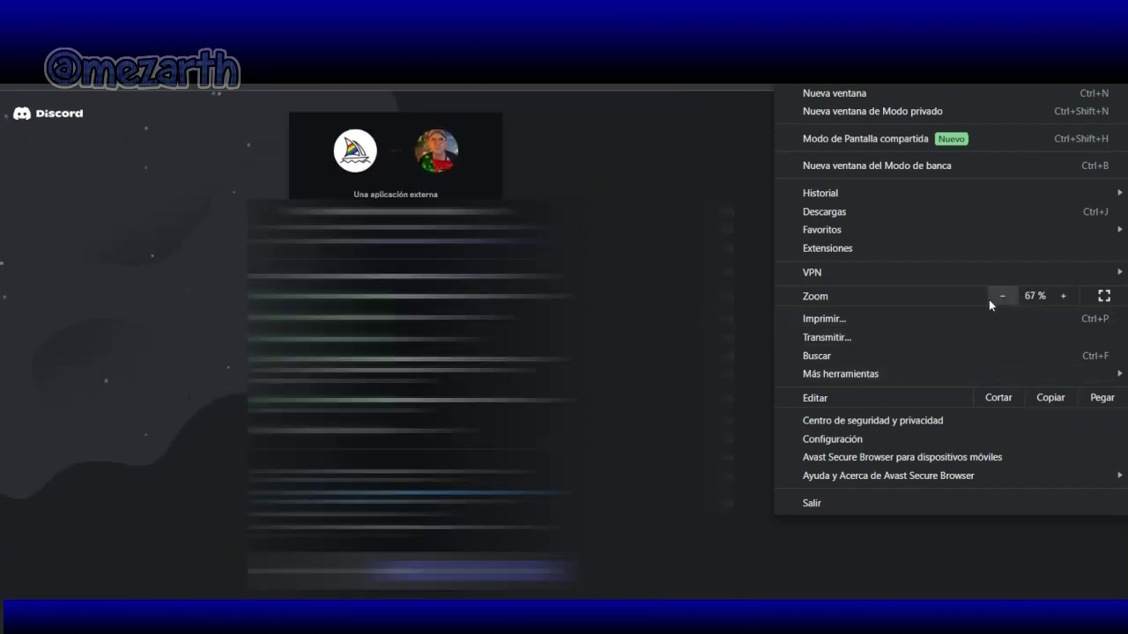
pyautogui.press('Escape')
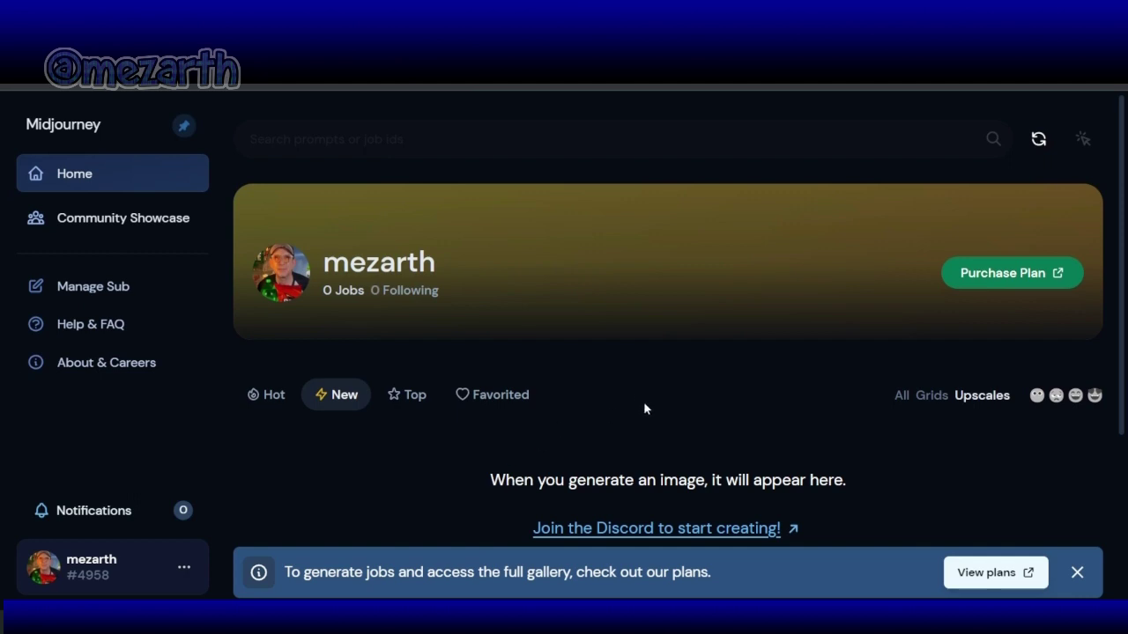
# Step: Open Midjourney's subscription plans page and scroll through the available plans
pyautogui.scroll(-1, 644, 407)
pyautogui.scroll(1, 644, 407)
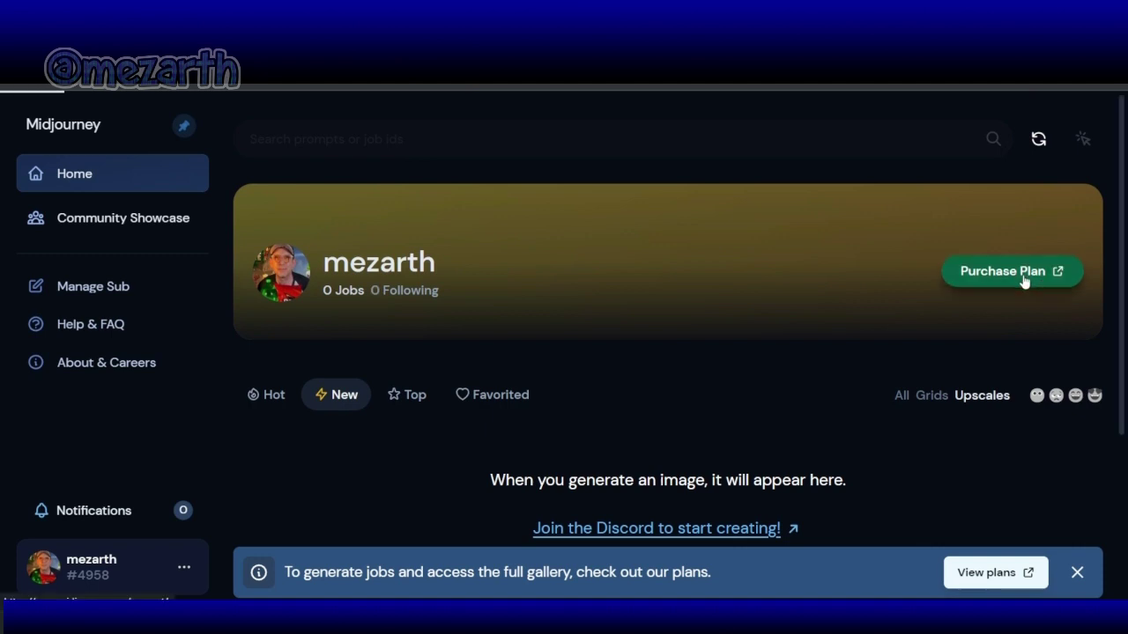
pyautogui.click(1024, 281)
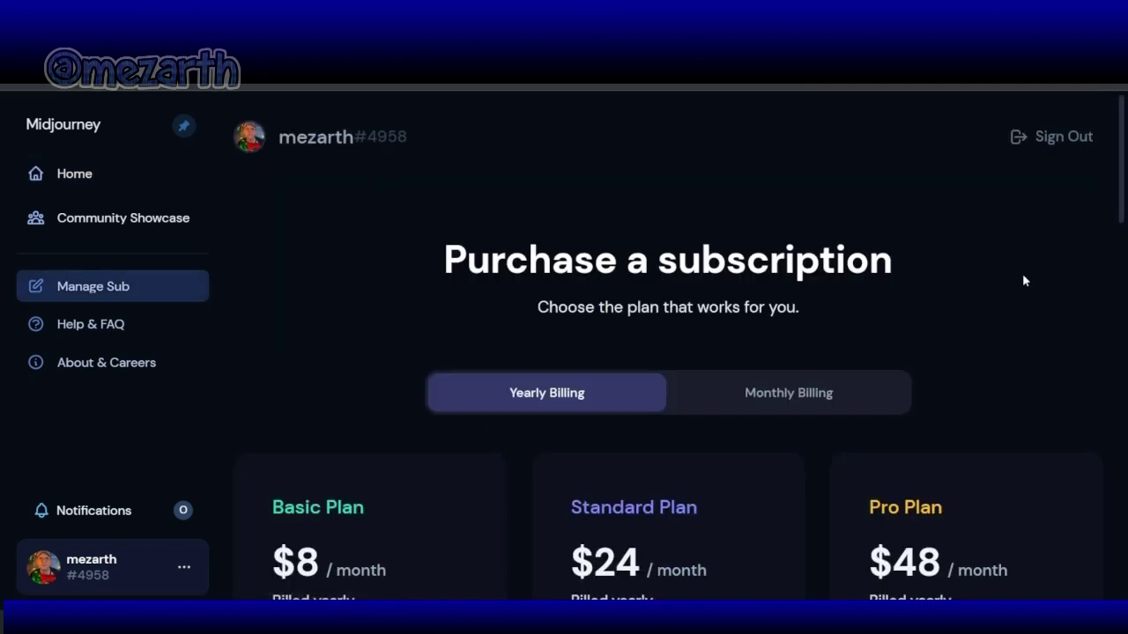
pyautogui.scroll(-1, 1003, 314)
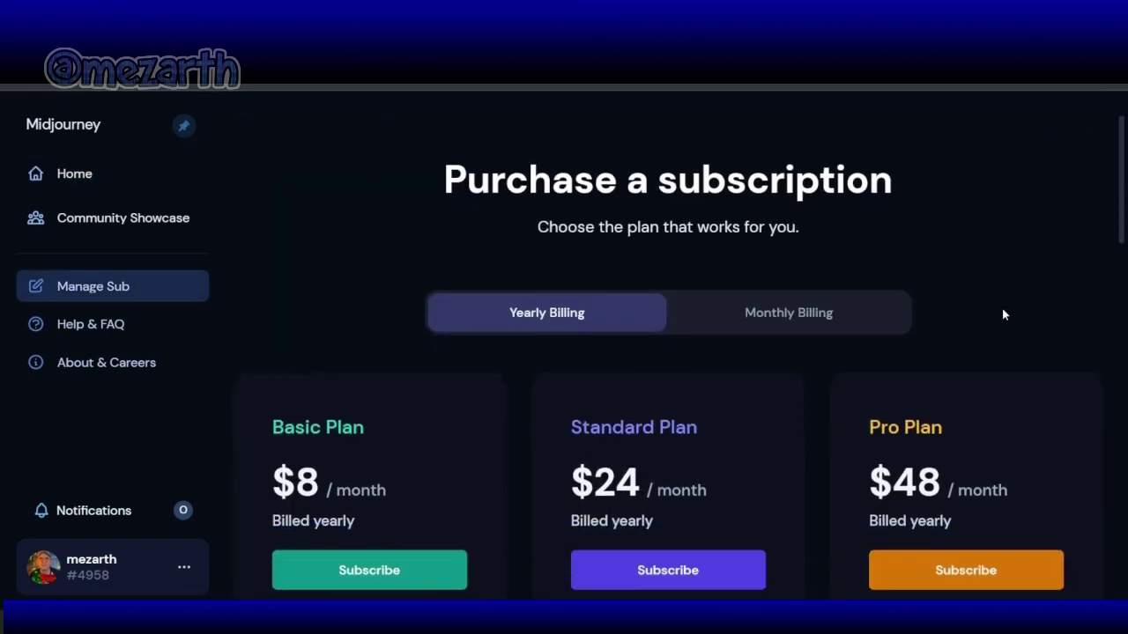
pyautogui.scroll(1, 1003, 314)
pyautogui.scroll(-2, 1003, 313)
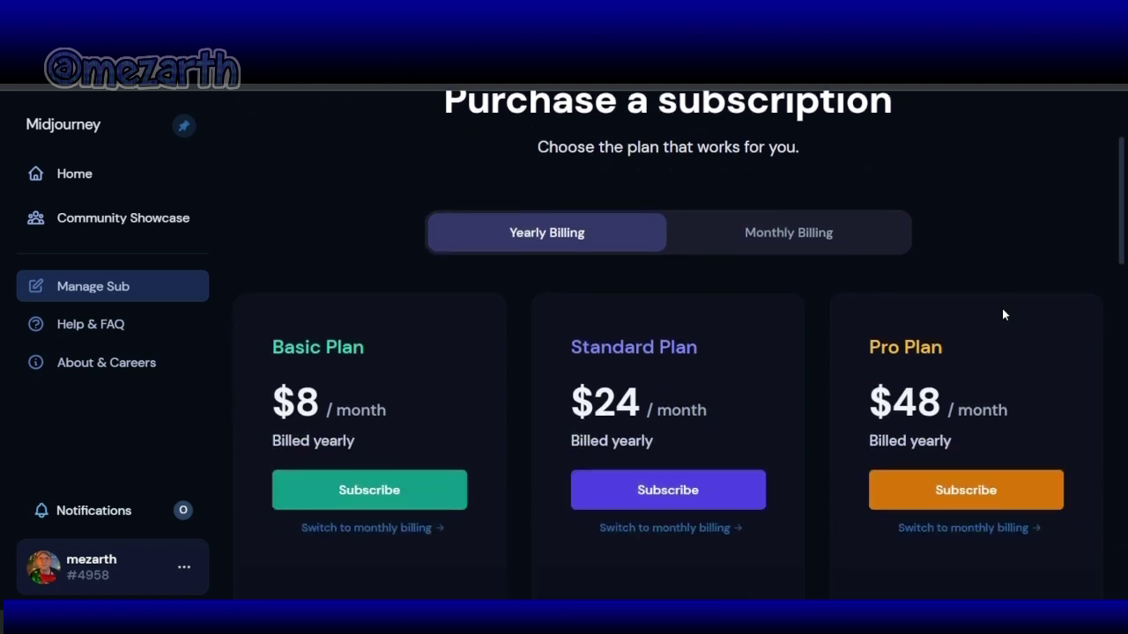
pyautogui.scroll(-3, 1003, 314)
pyautogui.scroll(-4, 1003, 313)
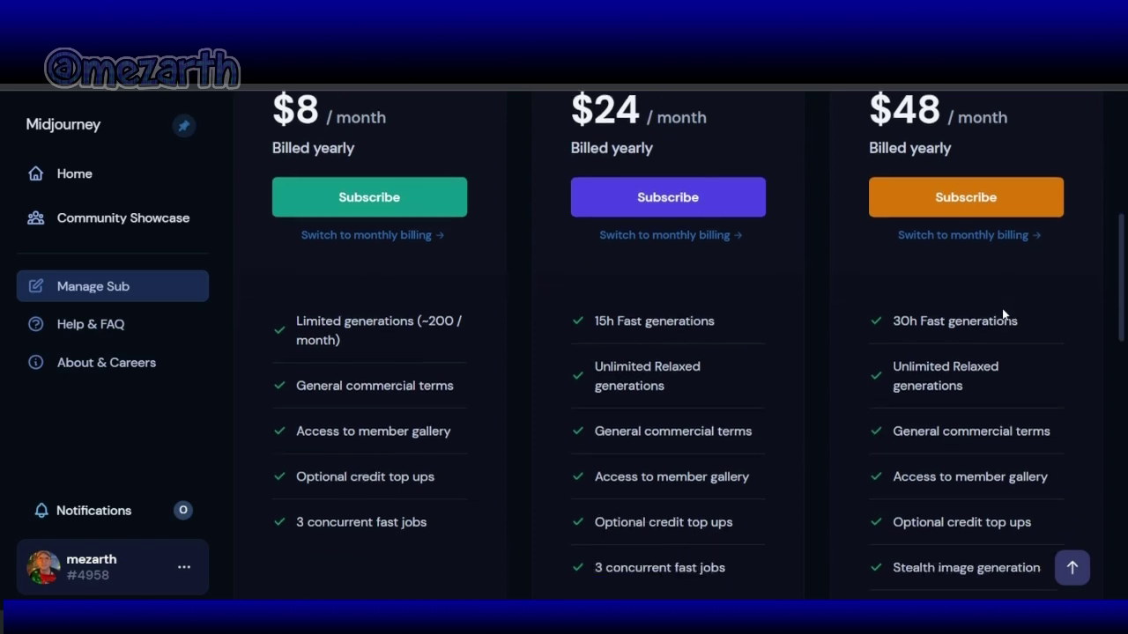
pyautogui.scroll(-4, 1003, 313)
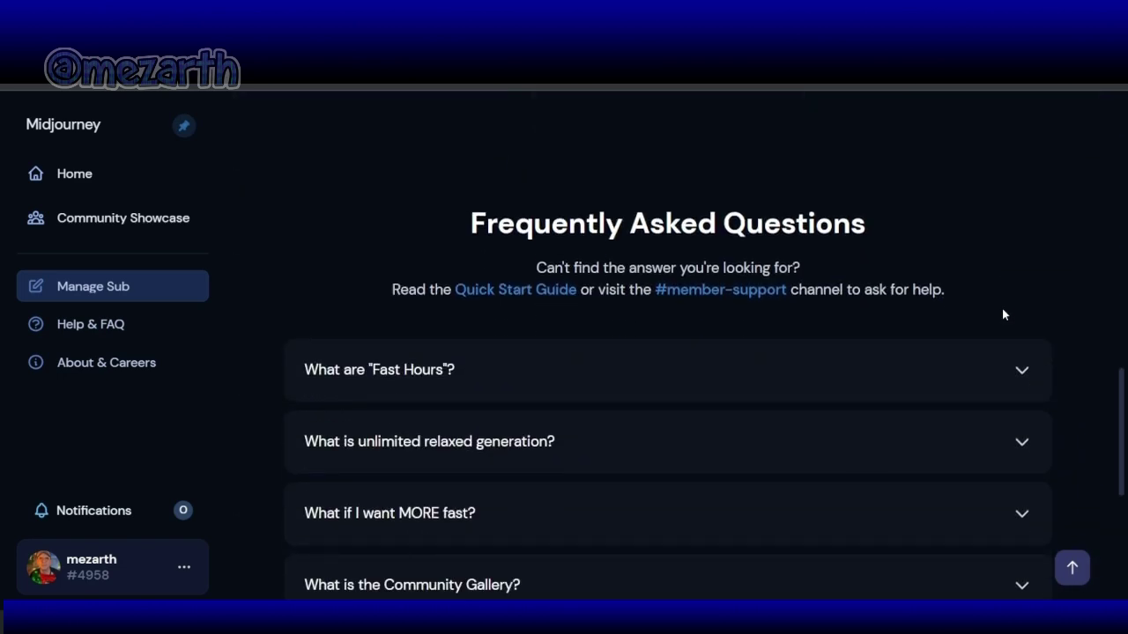
pyautogui.scroll(8, 1003, 314)
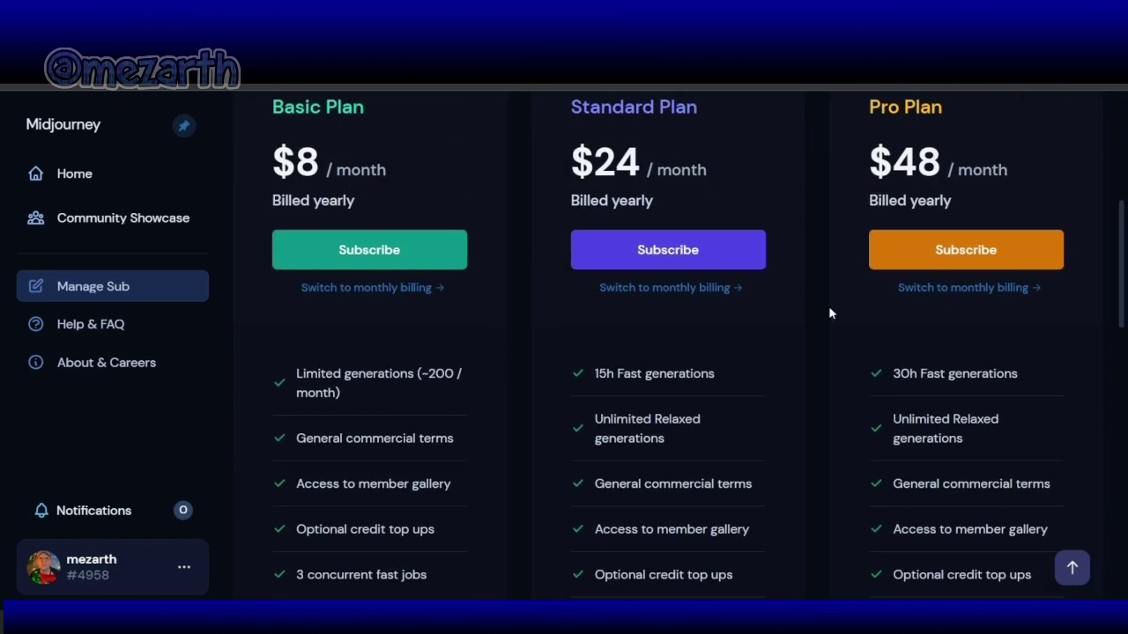
# Step: Start the Basic Plan, switch to monthly billing, and select its $10 price
pyautogui.click(341, 254)
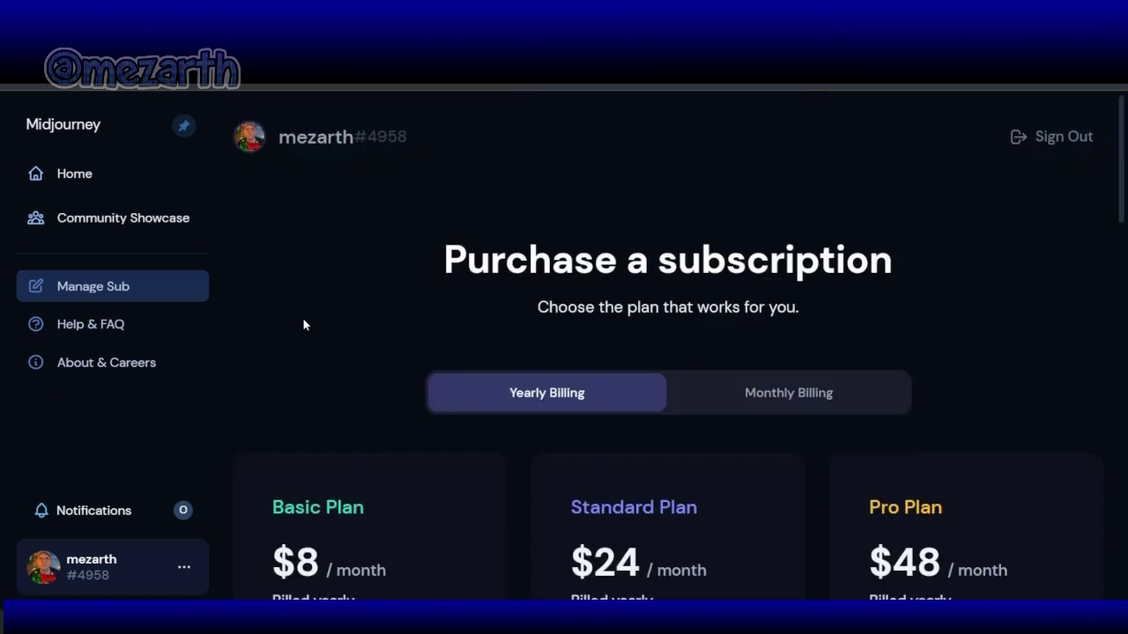
pyautogui.scroll(-1, 302, 326)
pyautogui.click(820, 323)
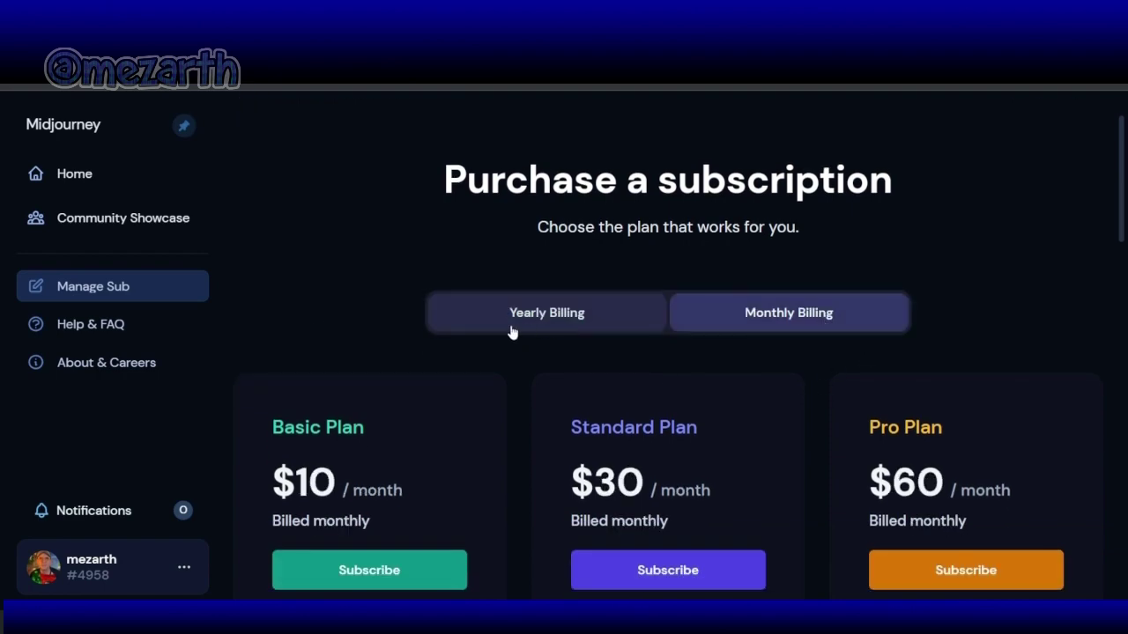
pyautogui.scroll(-5, 507, 329)
pyautogui.scroll(2, 489, 330)
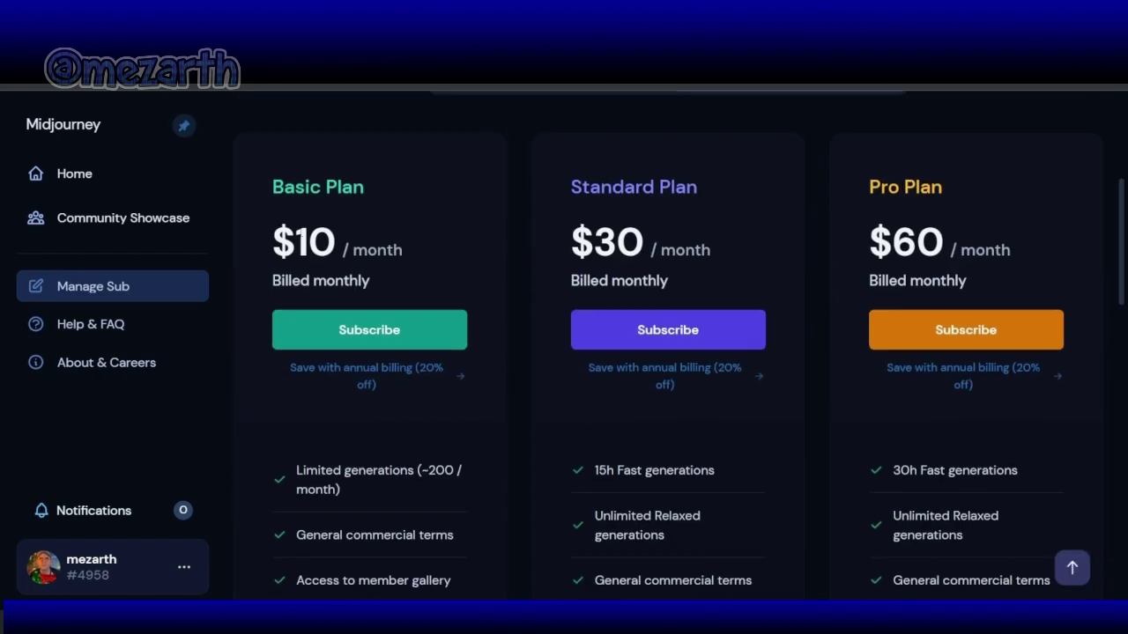
pyautogui.moveTo(275, 238); pyautogui.dragTo(334, 242)
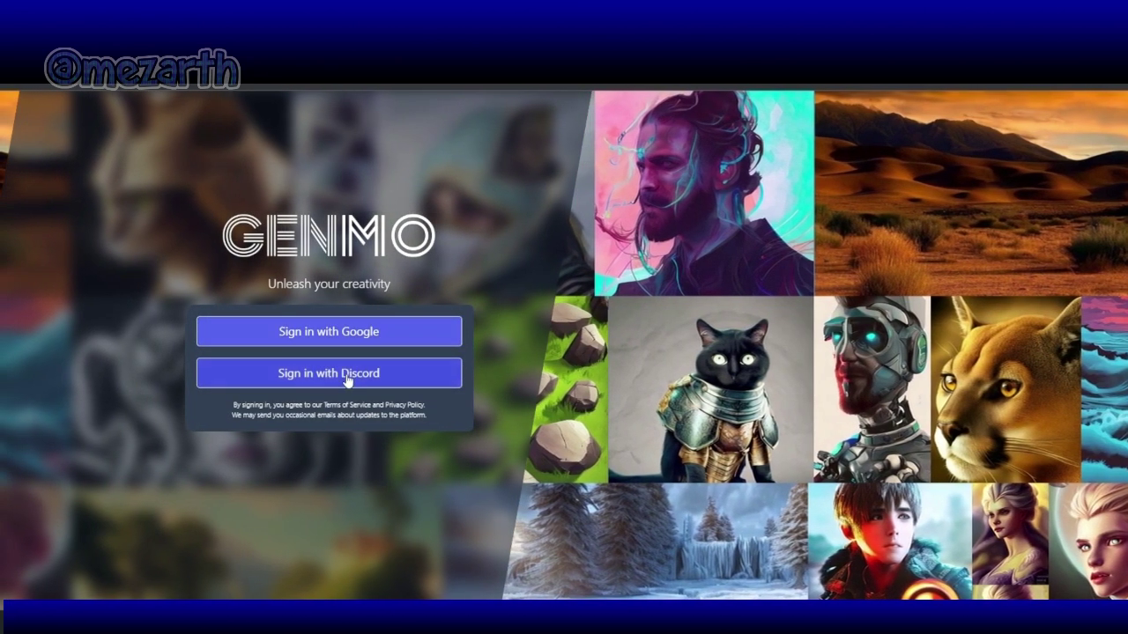
# Step: Try Genmo sign-in via Discord authorization, then sign in with the Google account instead
pyautogui.click(346, 379)
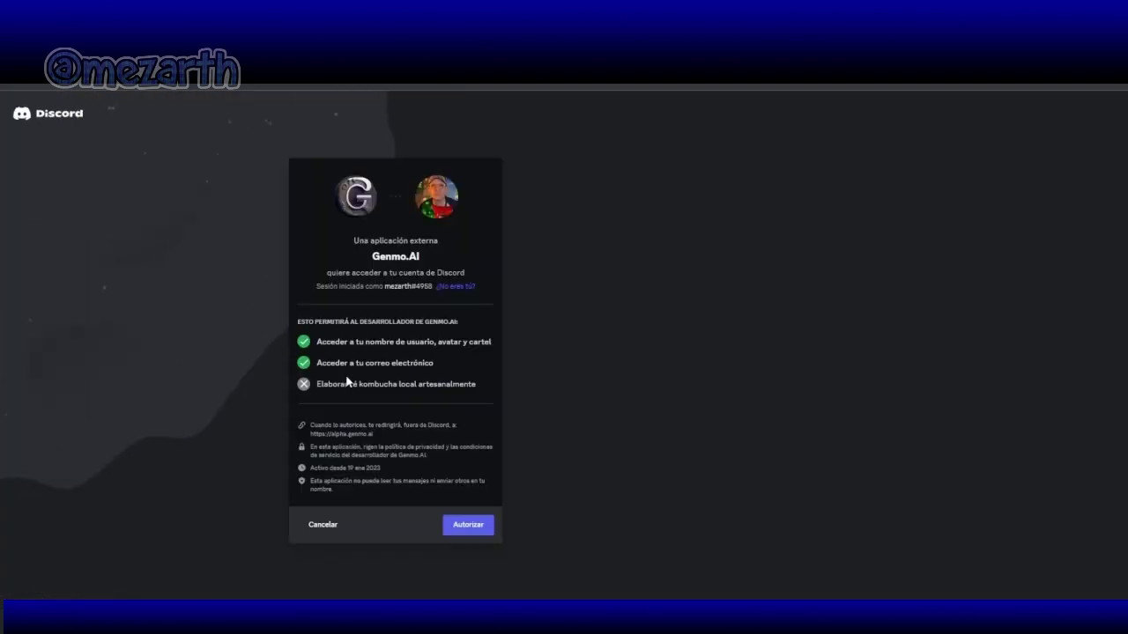
pyautogui.click(475, 533)
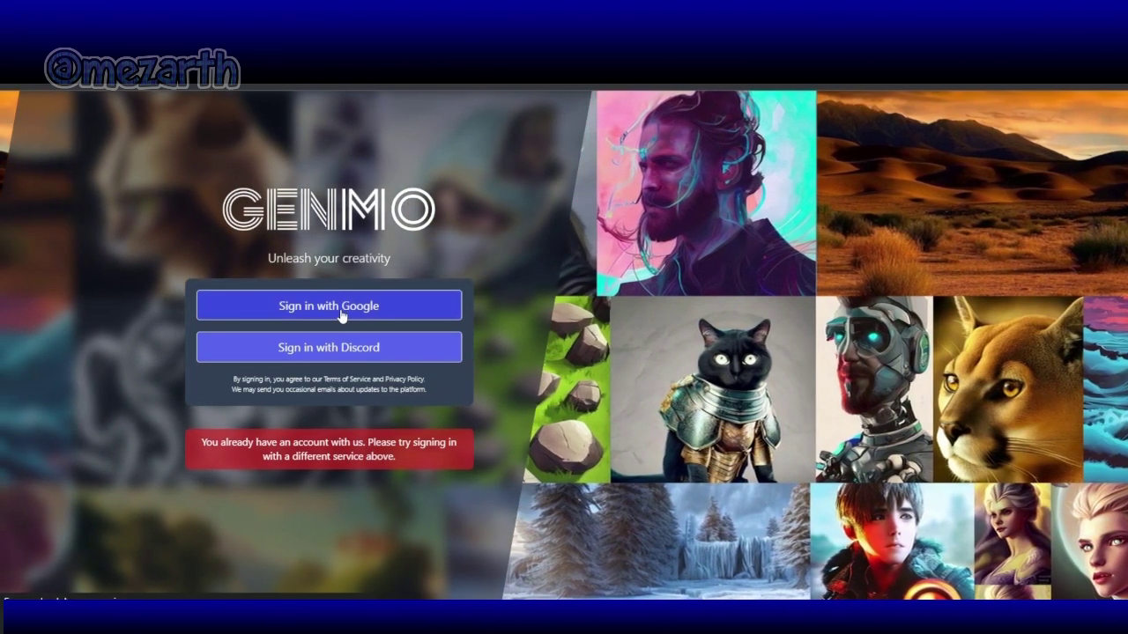
pyautogui.click(341, 310)
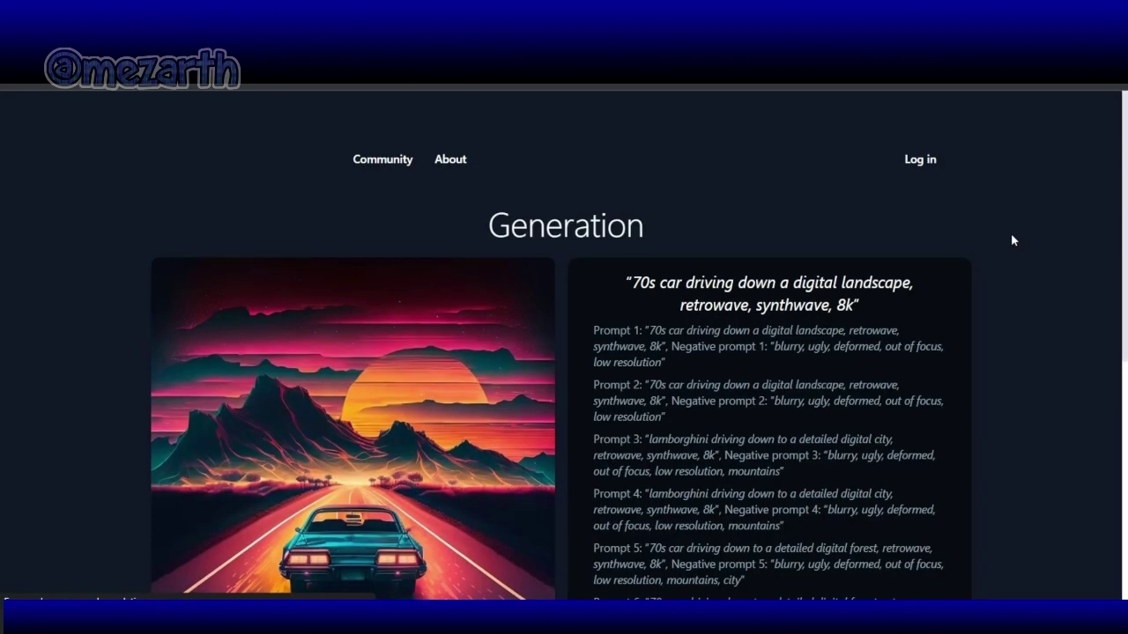
# Step: Look over the retrowave 70s car generation, then go to Create (Old) for text-to-video
pyautogui.scroll(-2, 1034, 251)
pyautogui.scroll(1, 1034, 252)
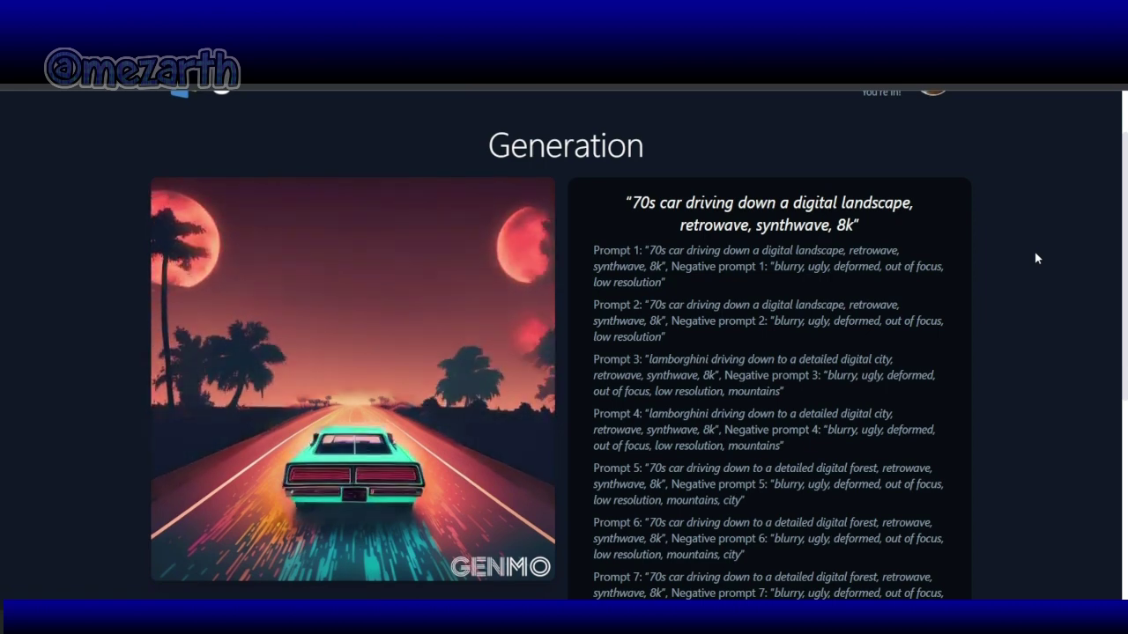
pyautogui.moveTo(465, 228)
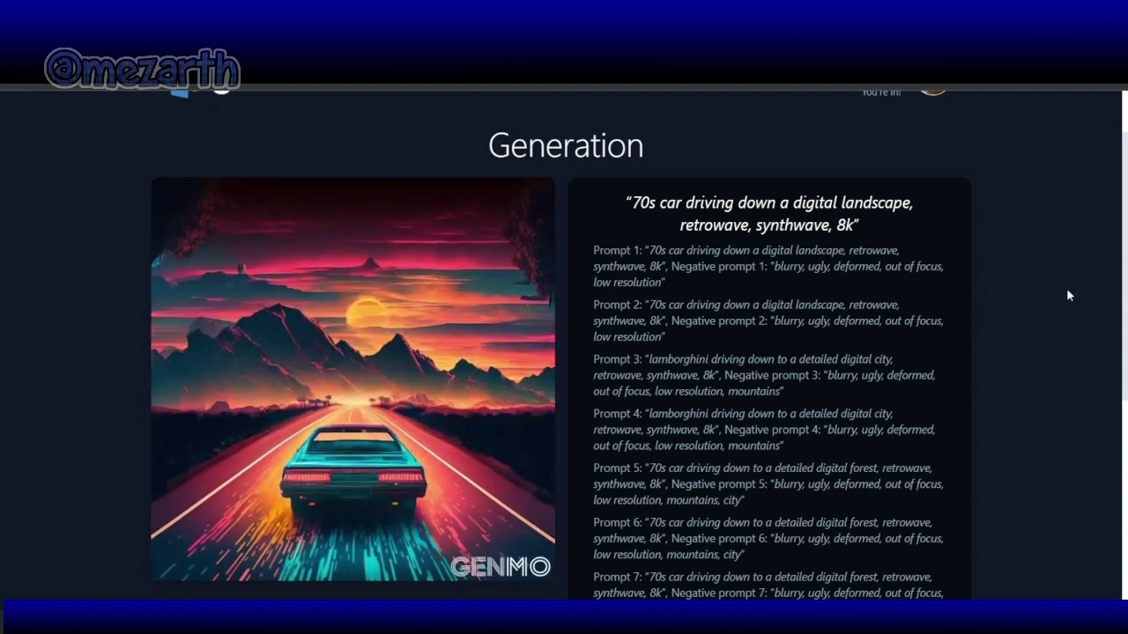
pyautogui.scroll(-3, 1058, 288)
pyautogui.scroll(2, 1066, 295)
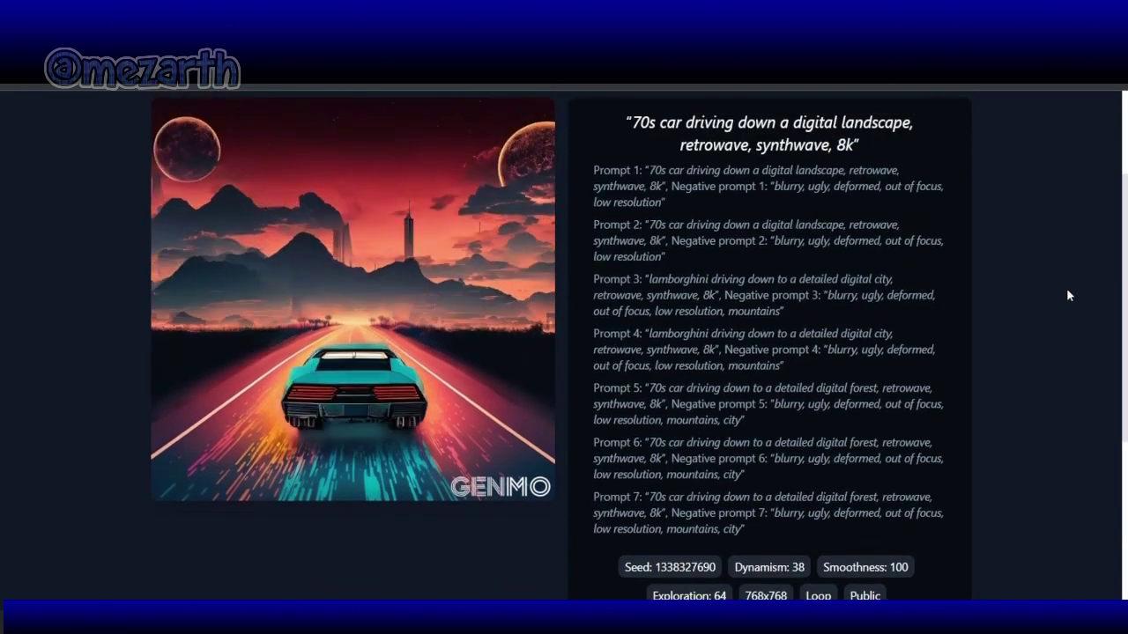
pyautogui.scroll(-3, 1066, 295)
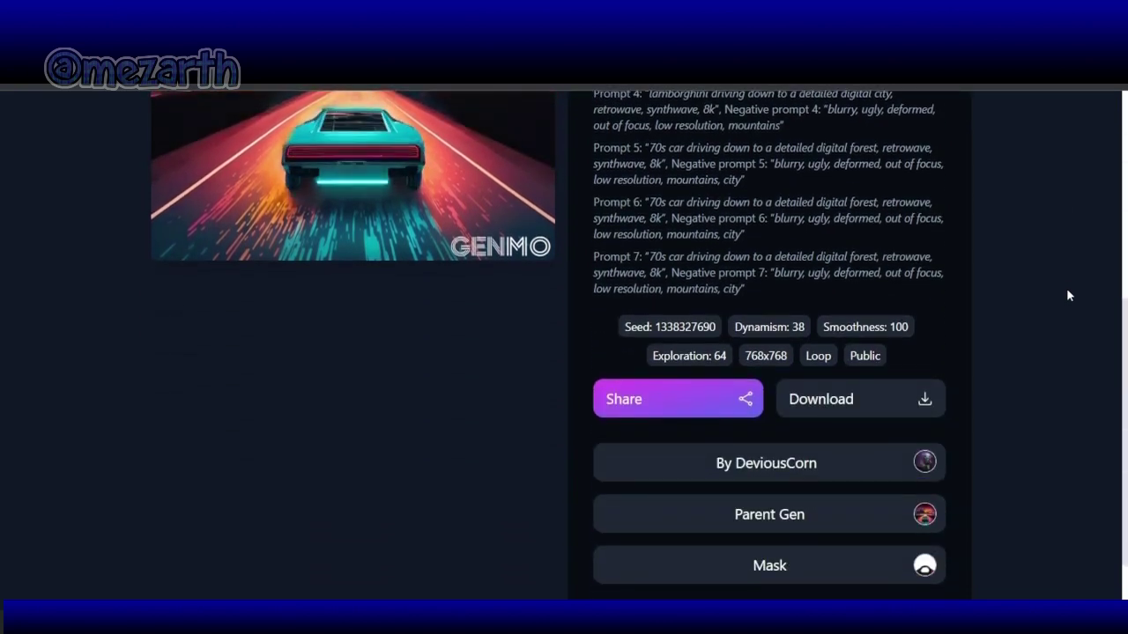
pyautogui.scroll(5, 1054, 347)
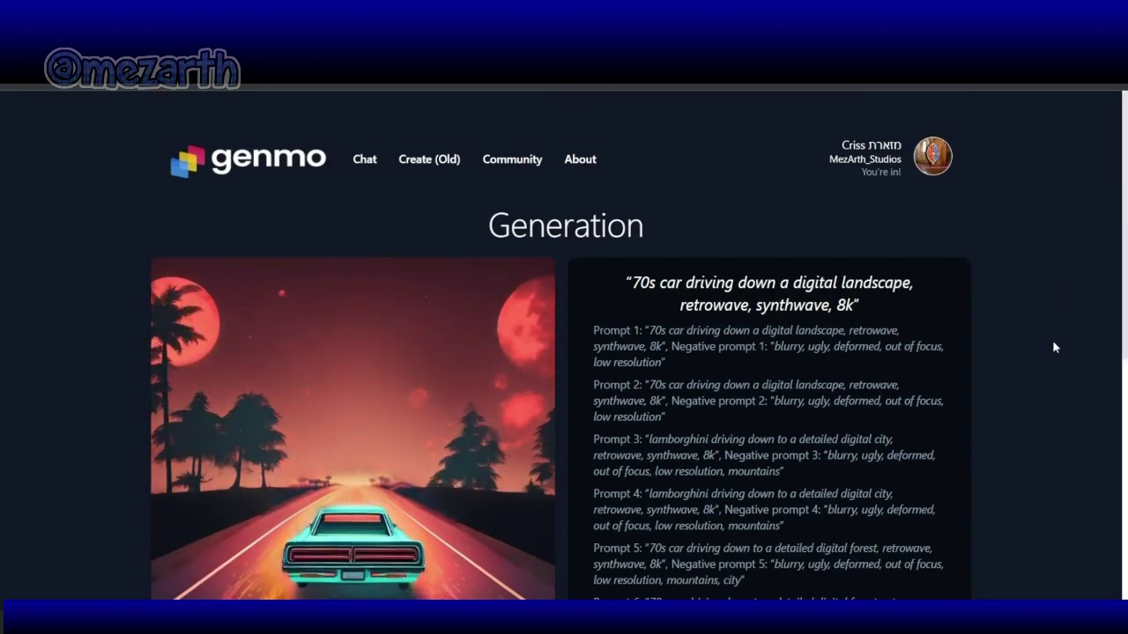
pyautogui.click(448, 167)
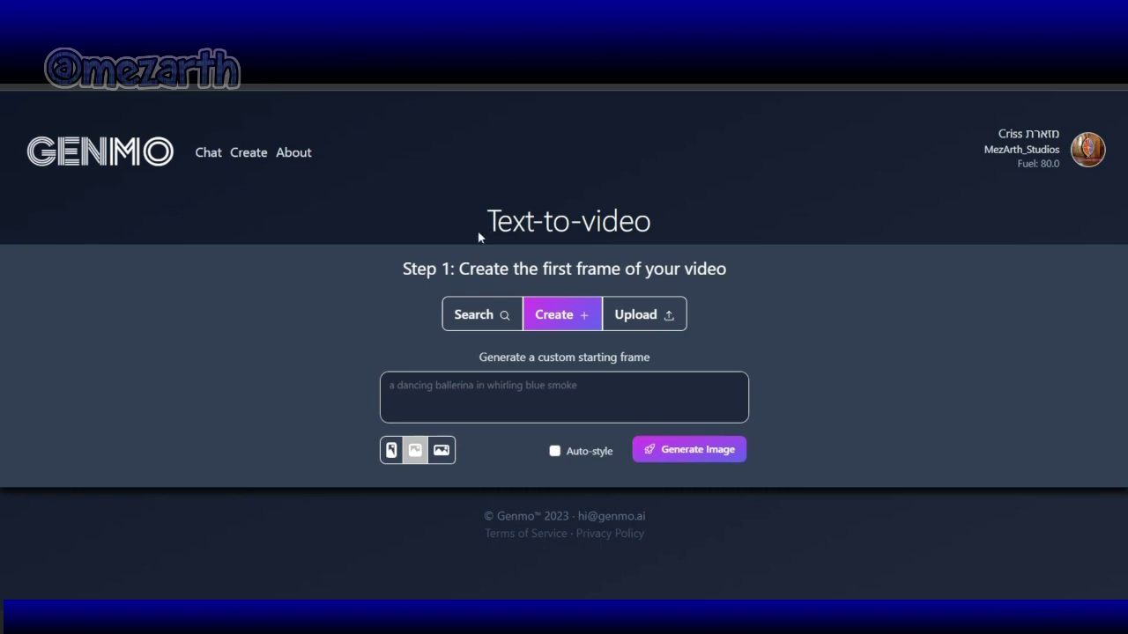
# Step: Upload mujerenelbaño003 from Descargas > merlina as the video's first-frame image
pyautogui.click(643, 316)
pyautogui.click(643, 316)
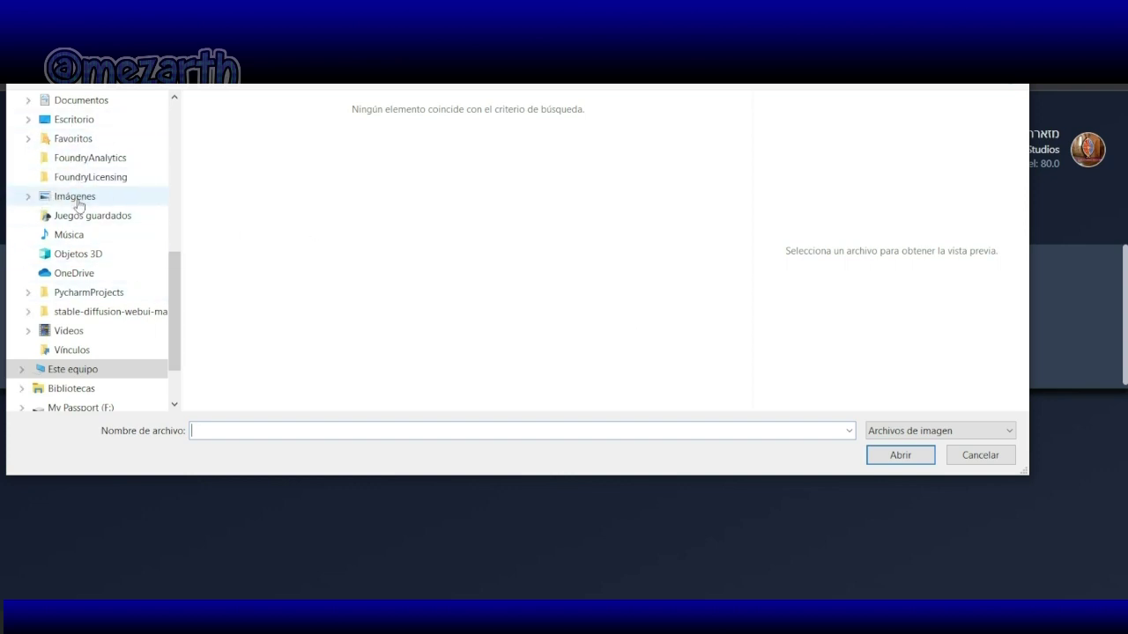
pyautogui.scroll(1, 78, 203)
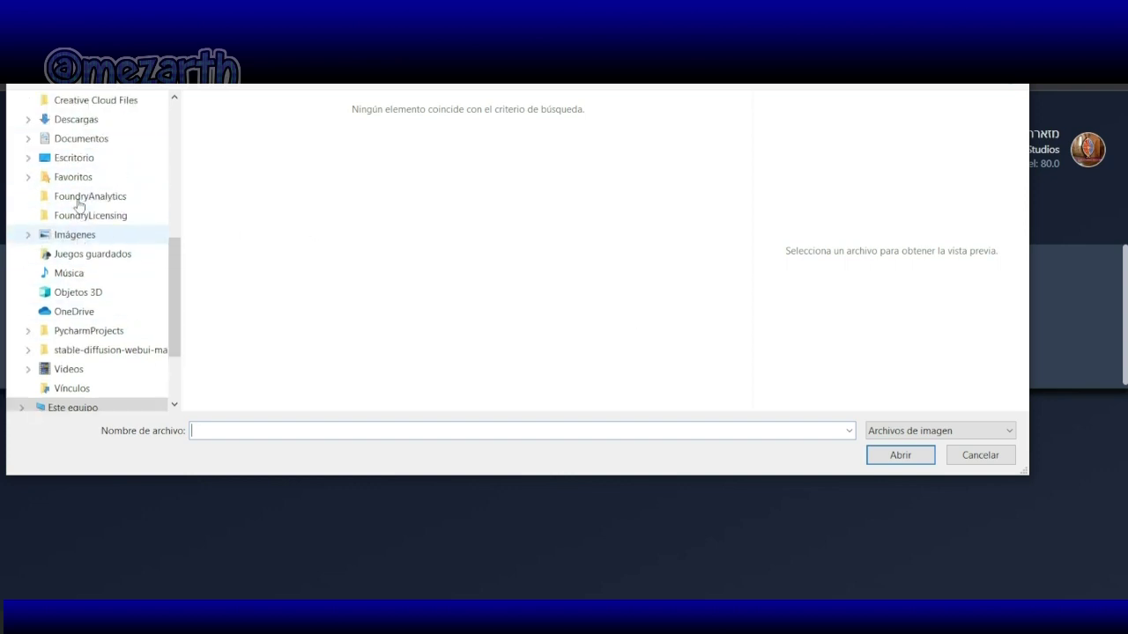
pyautogui.click(72, 276)
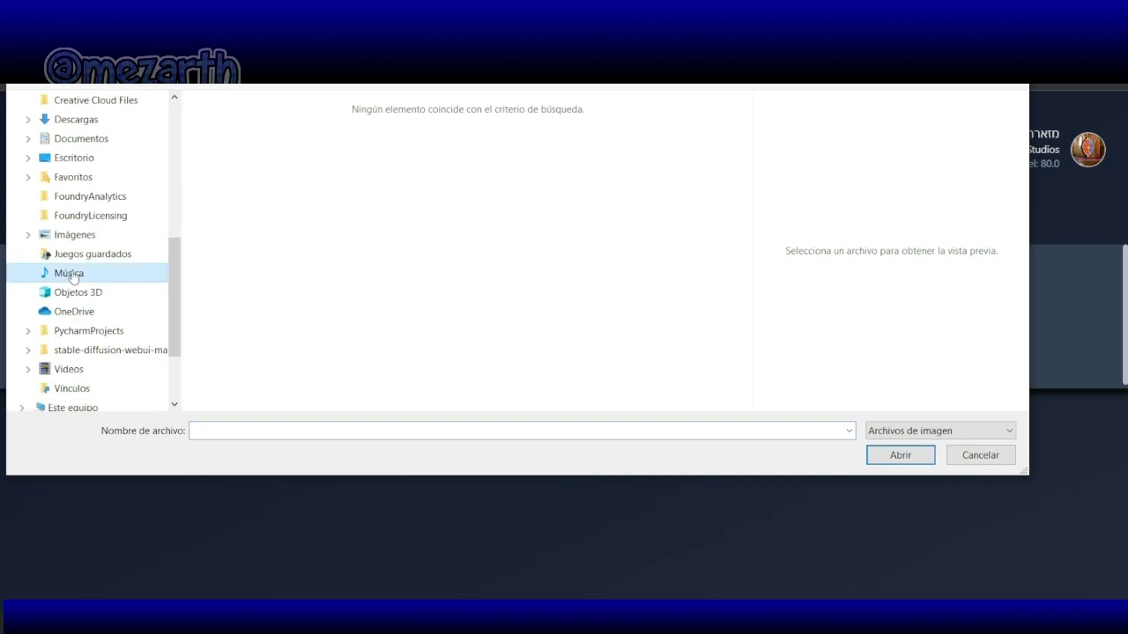
pyautogui.click(74, 124)
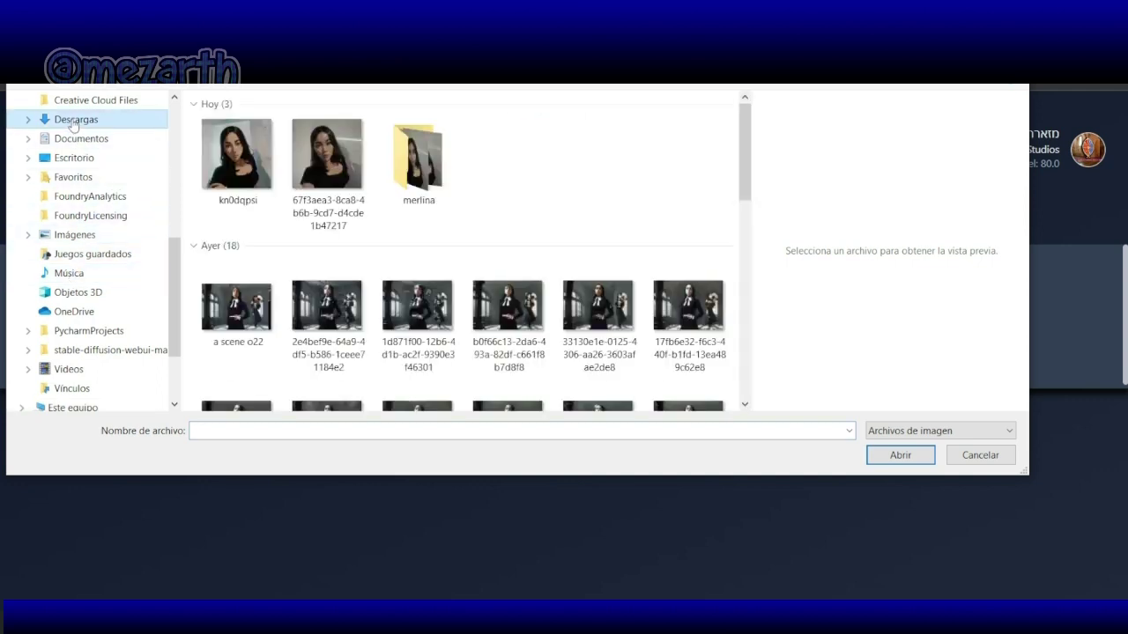
pyautogui.doubleClick(408, 174)
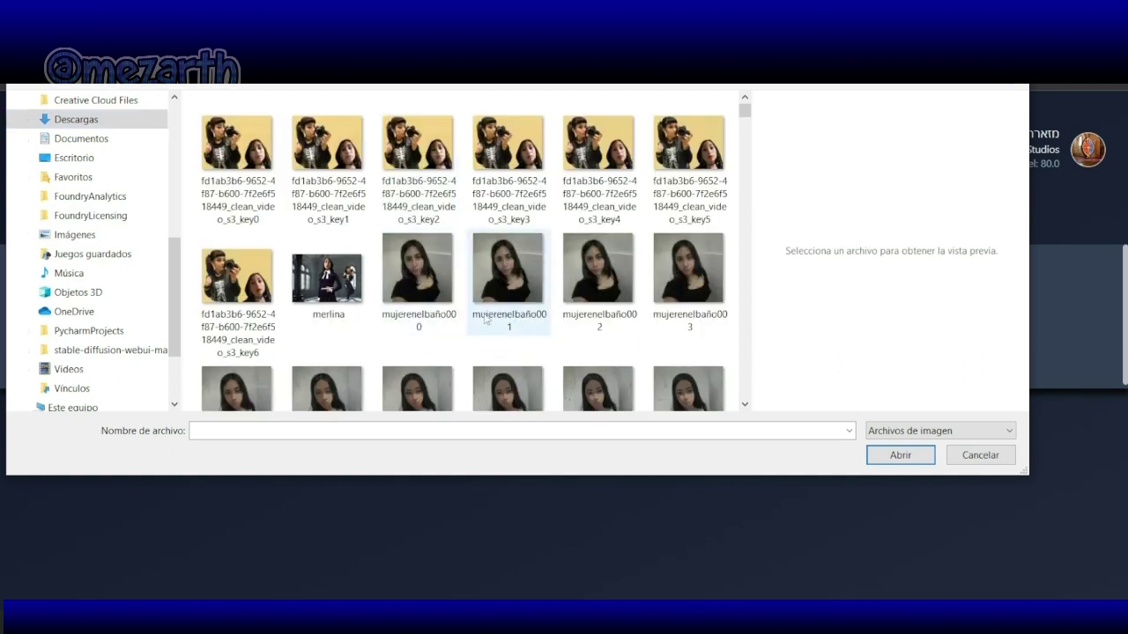
pyautogui.click(688, 269)
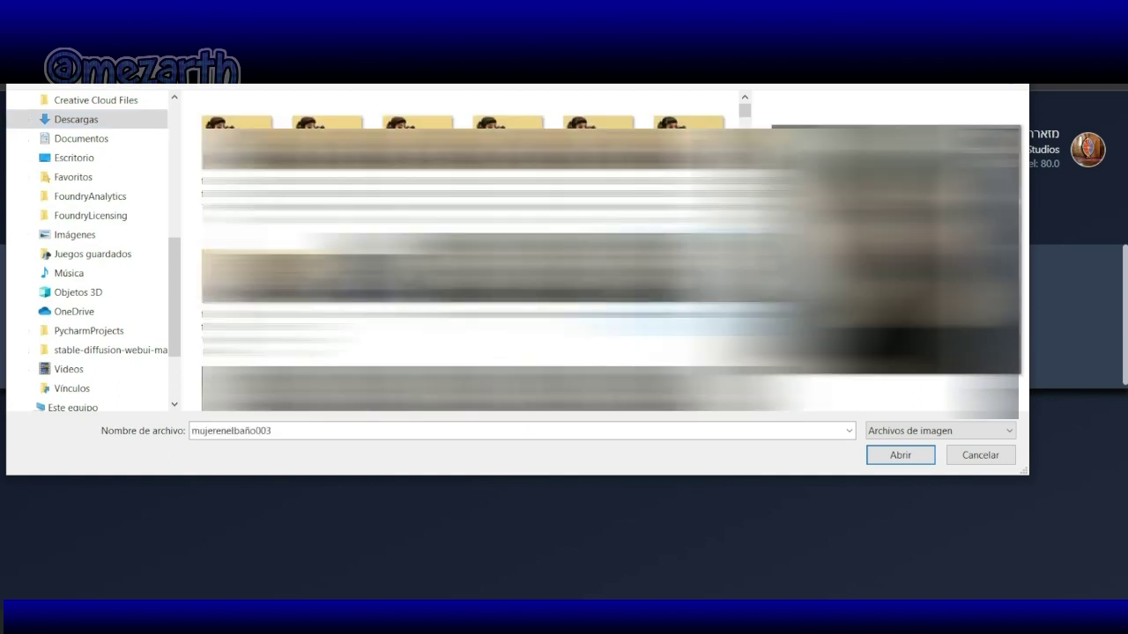
pyautogui.click(888, 459)
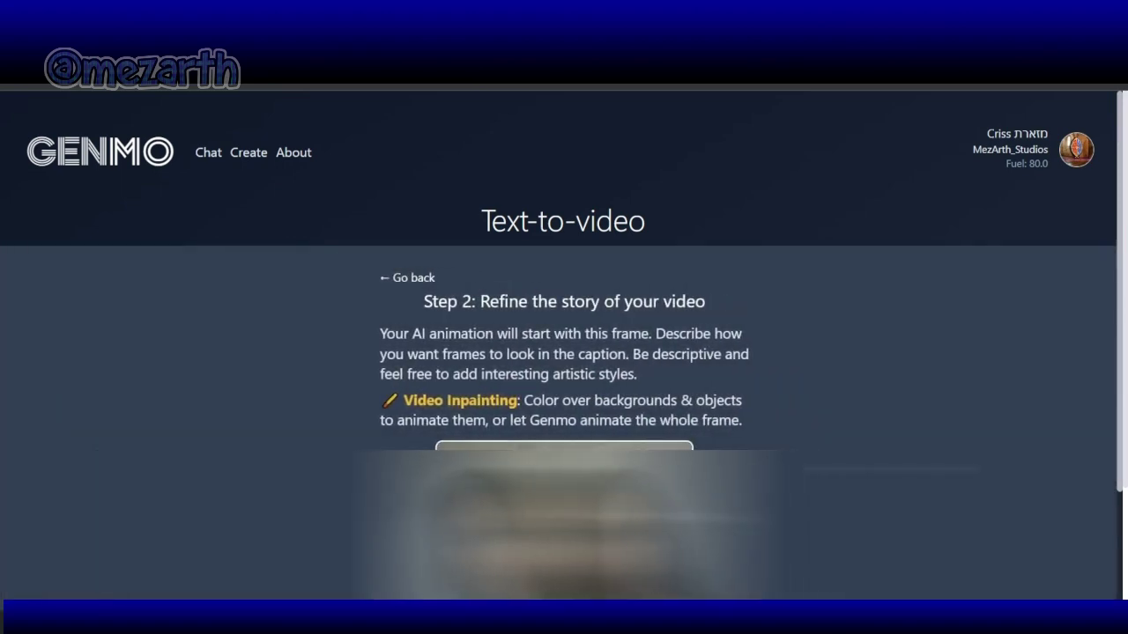
# Step: Select the Step 2 heading and its paragraph explaining how to describe the video
pyautogui.scroll(-2, 853, 427)
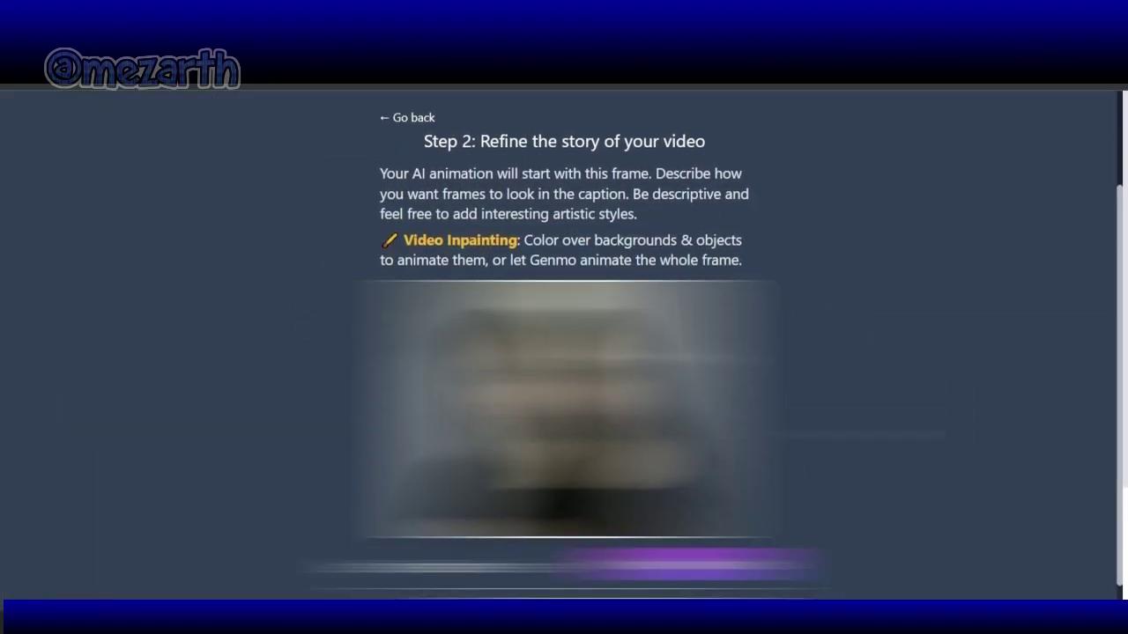
pyautogui.scroll(1, 564, 352)
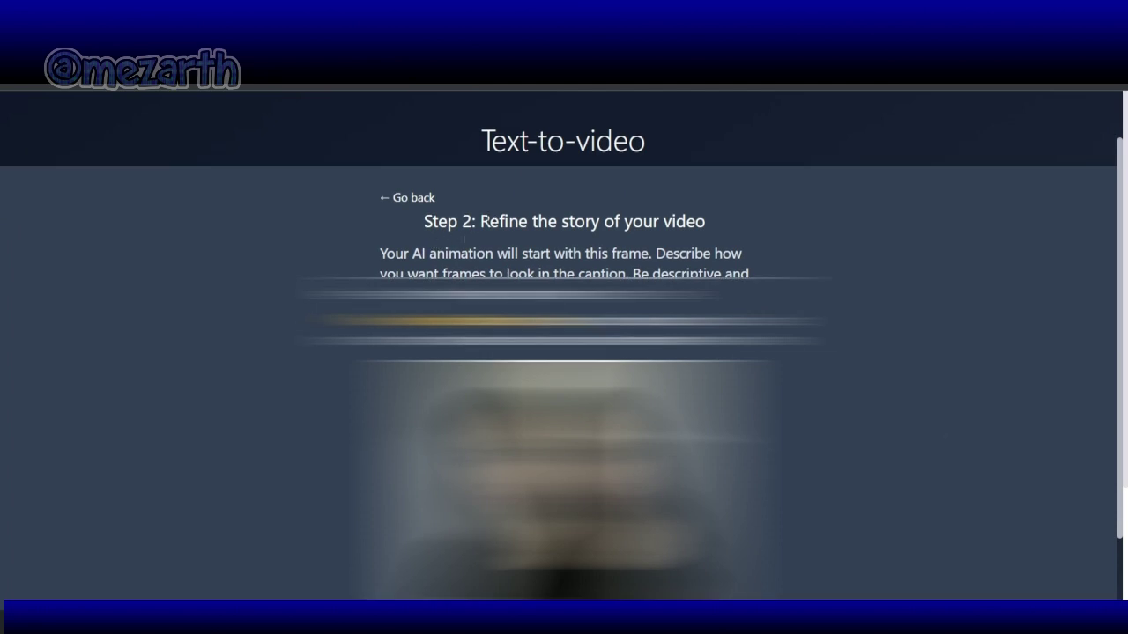
pyautogui.moveTo(480, 221); pyautogui.dragTo(793, 342)
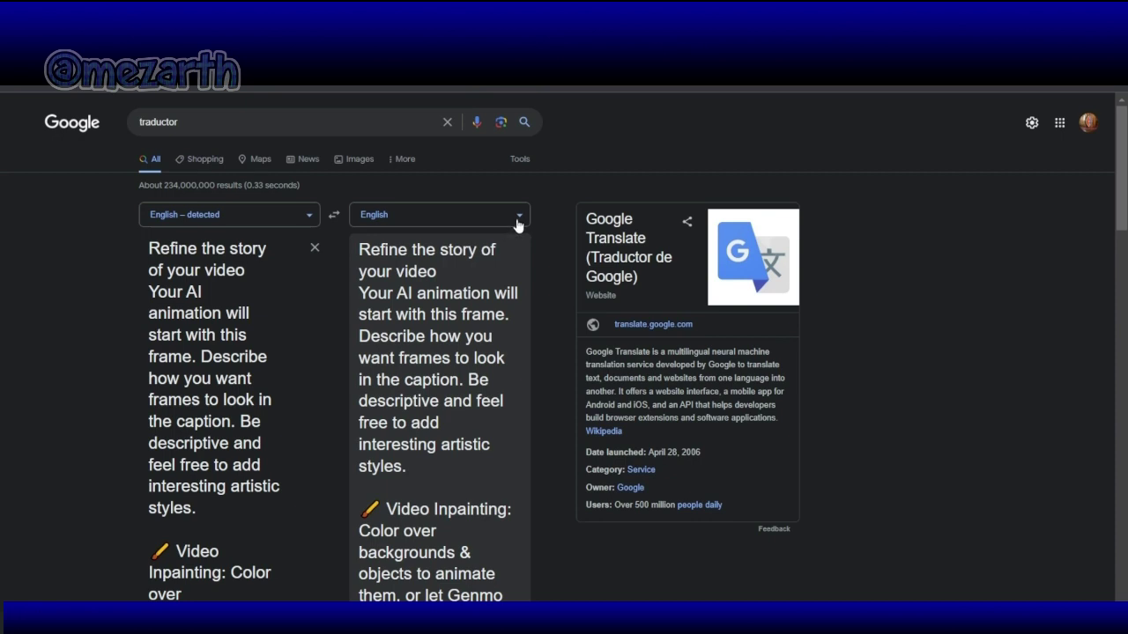
# Step: Set Google Translate's target language to Spanish and read the translated Step 2 text
pyautogui.click(519, 220)
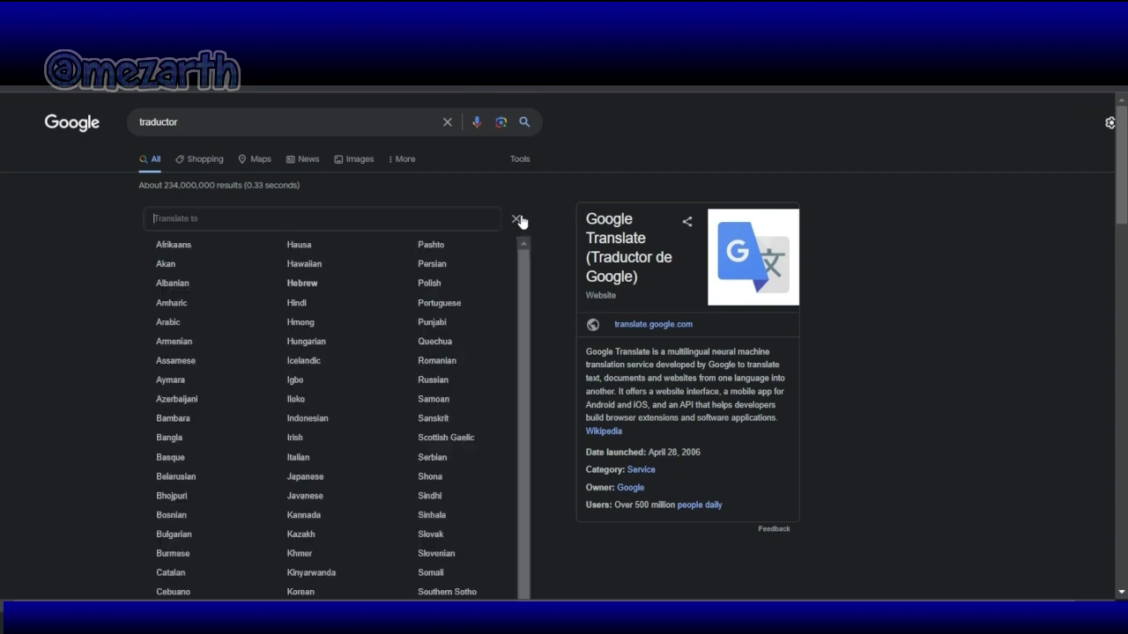
pyautogui.scroll(-3, 255, 469)
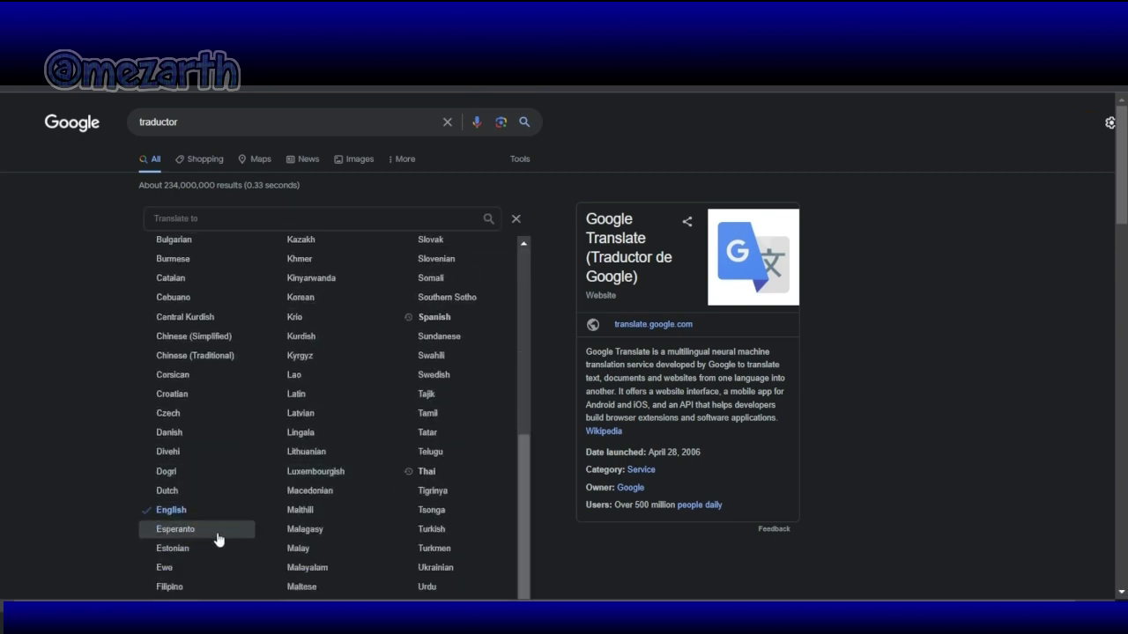
pyautogui.click(434, 317)
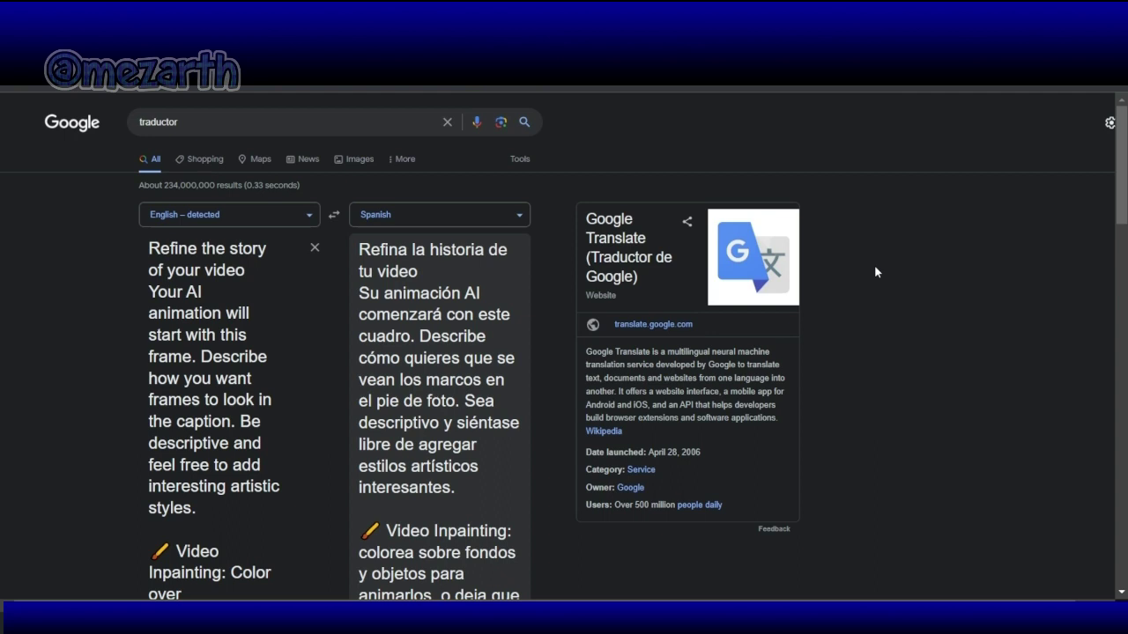
pyautogui.scroll(-3, 875, 271)
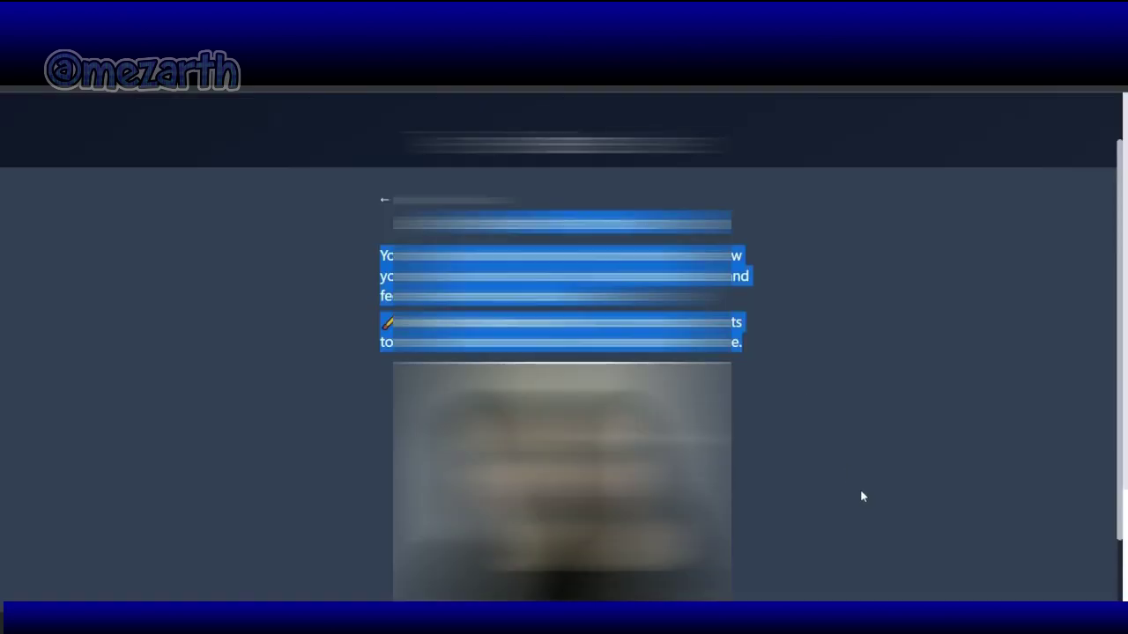
pyautogui.scroll(-3, 862, 496)
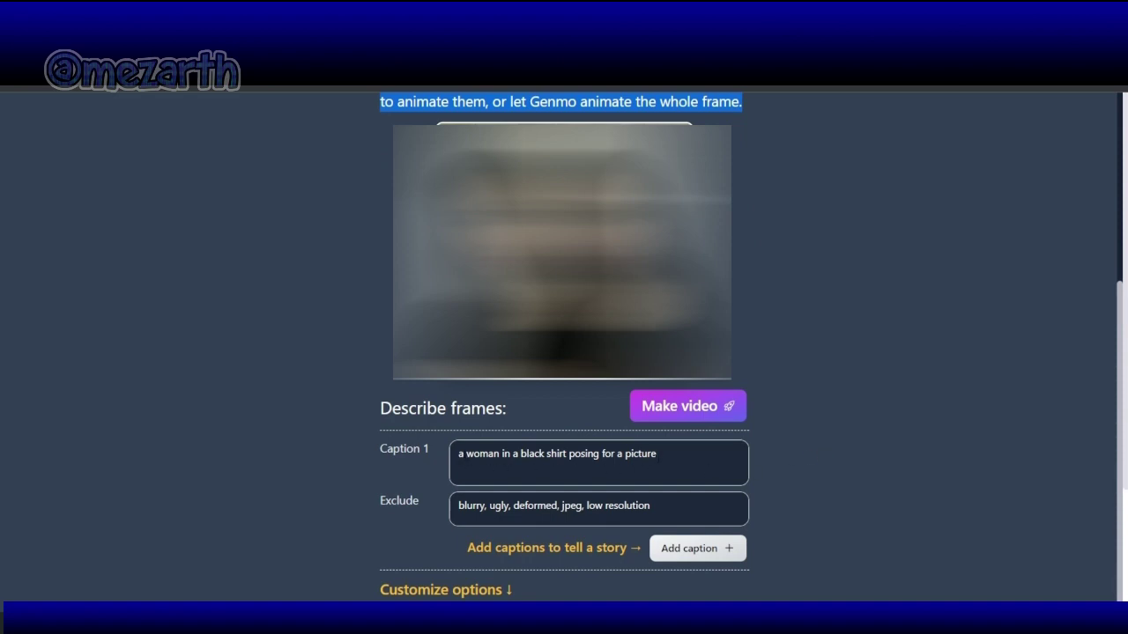
# Step: Insert 'gothic' before 'woman' in Caption 1, then select all the Exclude field text
pyautogui.click(466, 454)
pyautogui.write('gothic')
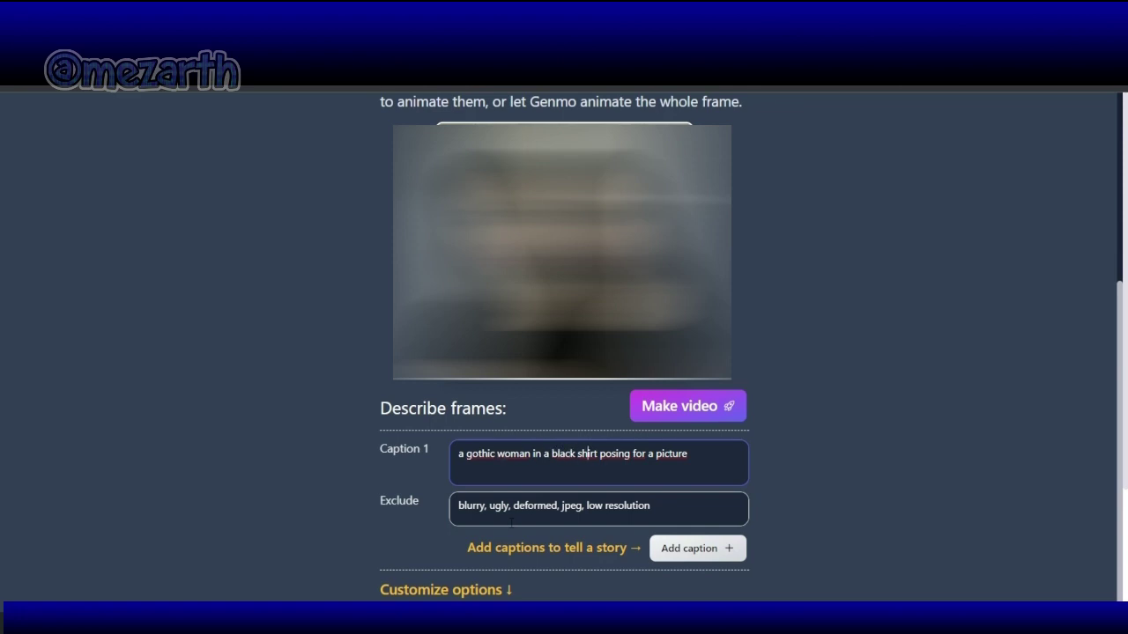
pyautogui.press('Right')
pyautogui.press('Right')
pyautogui.press('Right')
pyautogui.press('Right')
pyautogui.press('Right')
pyautogui.press('Right')
pyautogui.press('Right')
pyautogui.press('Right')
pyautogui.press('Right')
pyautogui.press('Right')
pyautogui.moveTo(489, 506); pyautogui.dragTo(650, 506)
pyautogui.hotkey('ctrl', 'a')
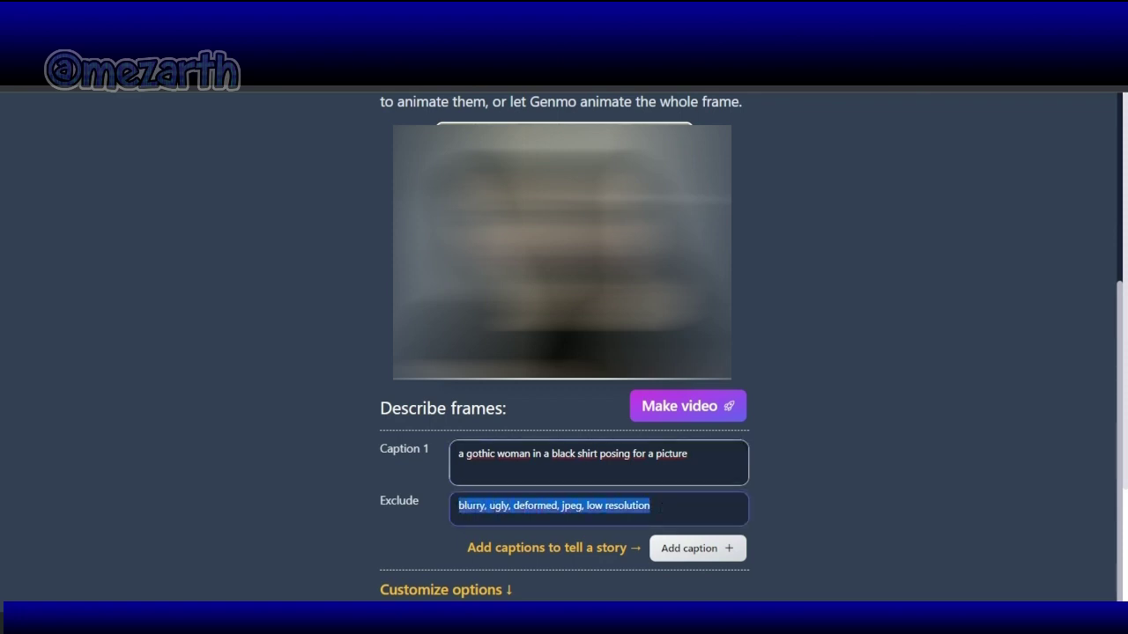